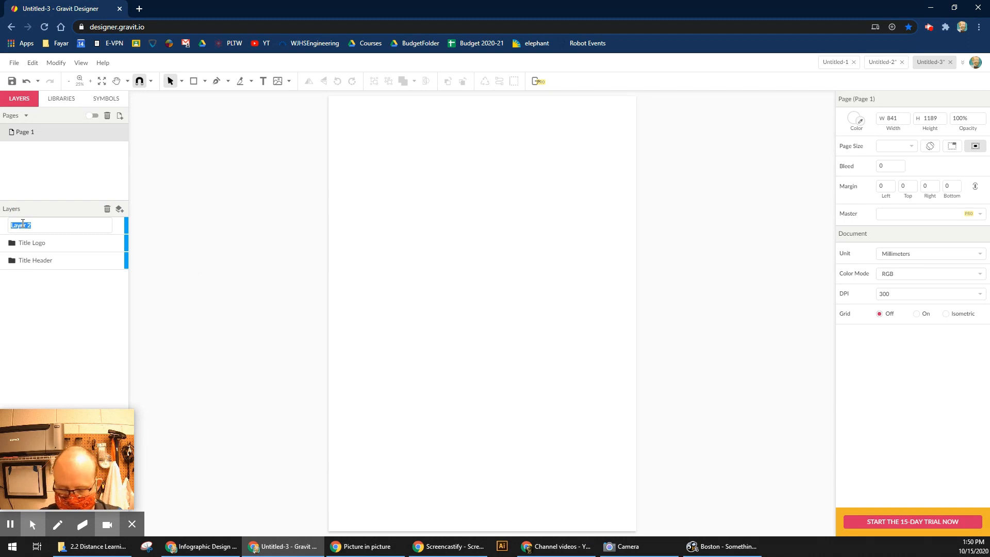
# Confirm the Arena layer name and add three more named layer folders, ending with Background.
pyautogui.press('Return')
pyautogui.click(120, 209)
pyautogui.doubleClick(29, 225)
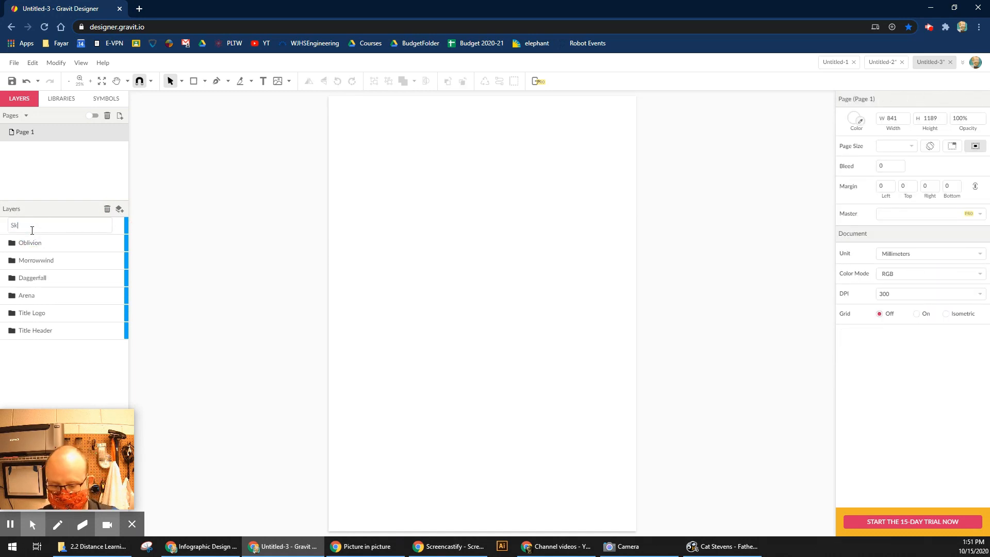
pyautogui.click(119, 208)
pyautogui.doubleClick(29, 226)
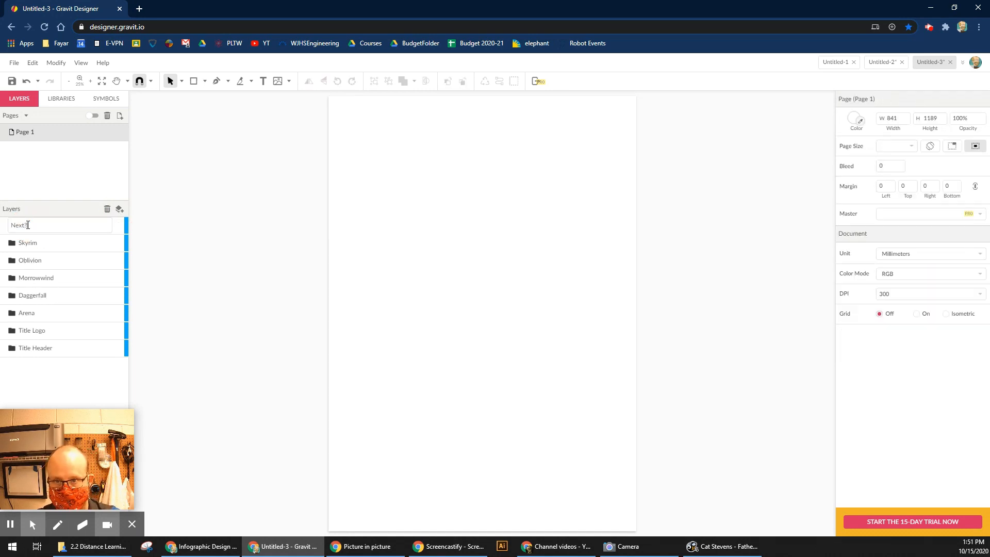
pyautogui.click(119, 209)
pyautogui.doubleClick(30, 226)
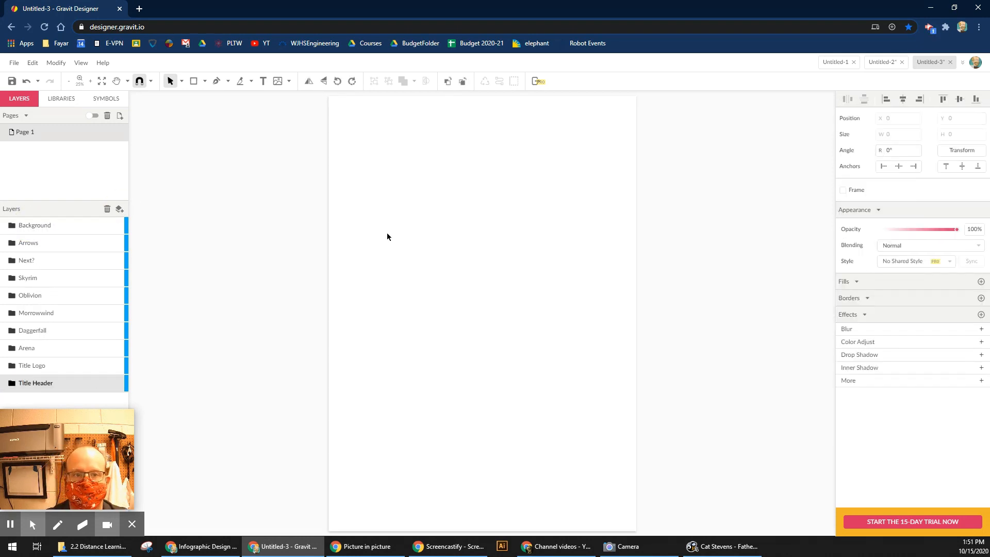
# Lock the Background, Skyrim and Oblivion layers, add a second page and start renaming Page 1.
pyautogui.click(97, 225)
pyautogui.click(97, 278)
pyautogui.click(97, 295)
pyautogui.click(120, 116)
pyautogui.doubleClick(23, 133)
# Name the first page Main Page and rename Page 2 to Main Header.
pyautogui.write('Main')
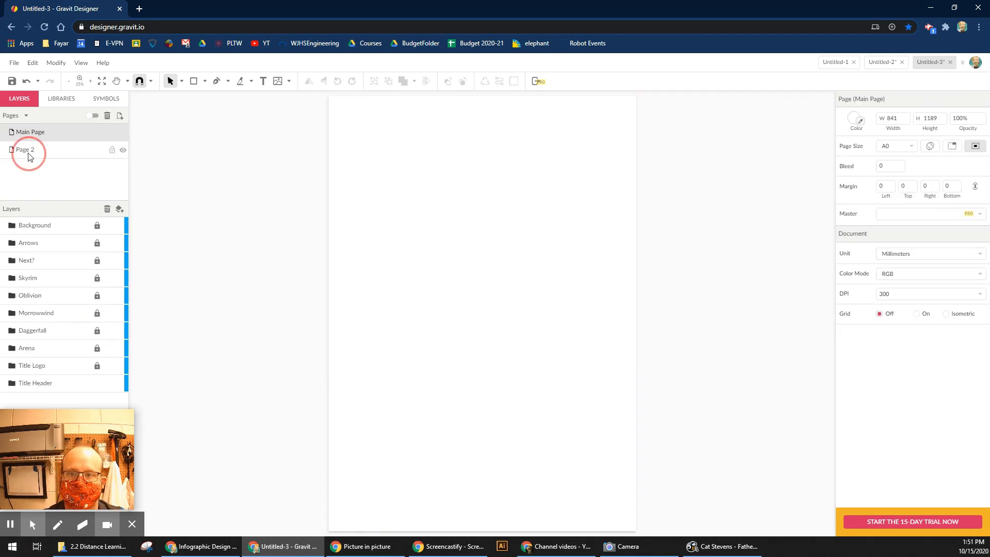
pyautogui.click(28, 155)
pyautogui.doubleClick(25, 150)
pyautogui.write('Main Header')
pyautogui.press('Return')
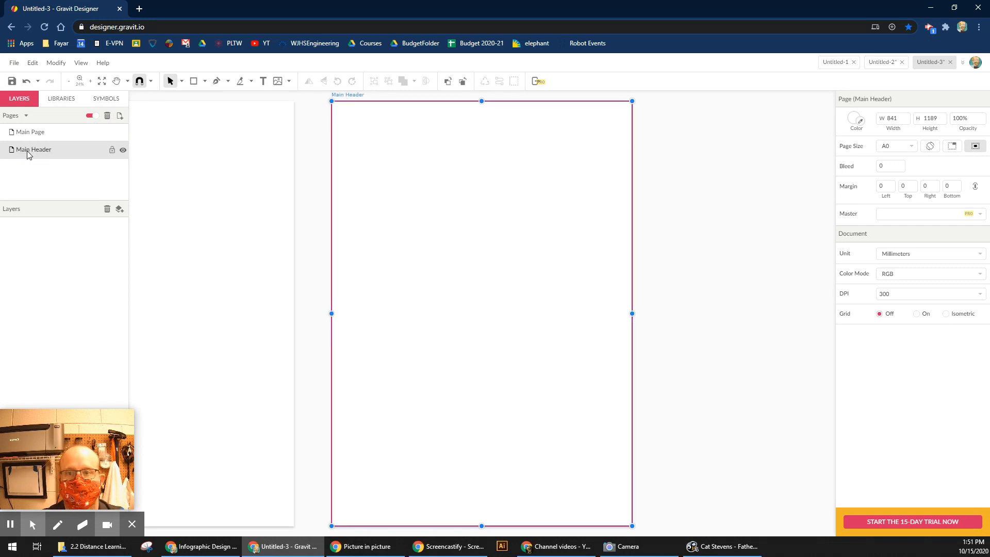
# Draw a rectangle across the top of the page and round its corners to radius 61.
pyautogui.click(217, 110)
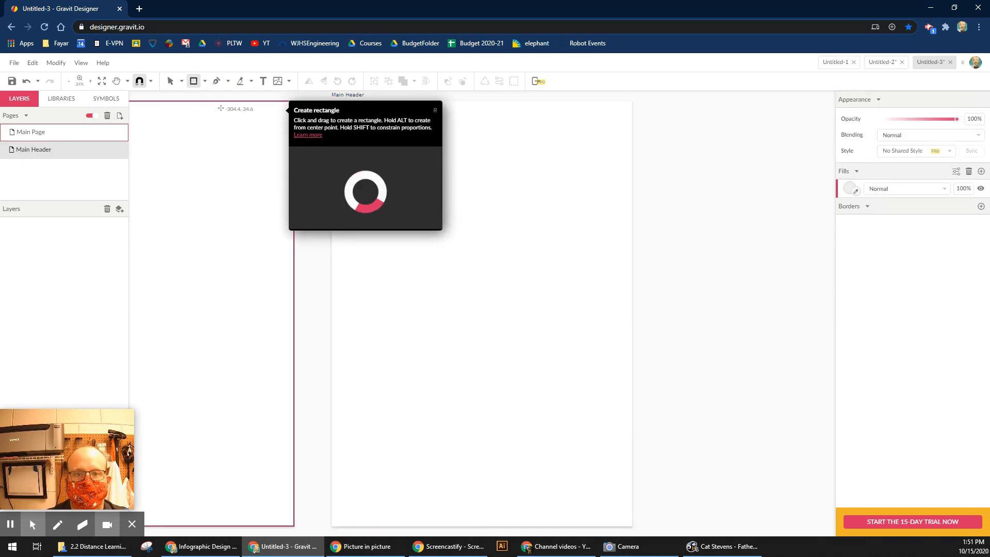
pyautogui.moveTo(341, 108)
pyautogui.mouseDown()
pyautogui.moveTo(591, 206)
pyautogui.moveTo(624, 209)
pyautogui.mouseUp()
pyautogui.moveTo(908, 208); pyautogui.dragTo(921, 209)
pyautogui.click(798, 278)
pyautogui.click(594, 191)
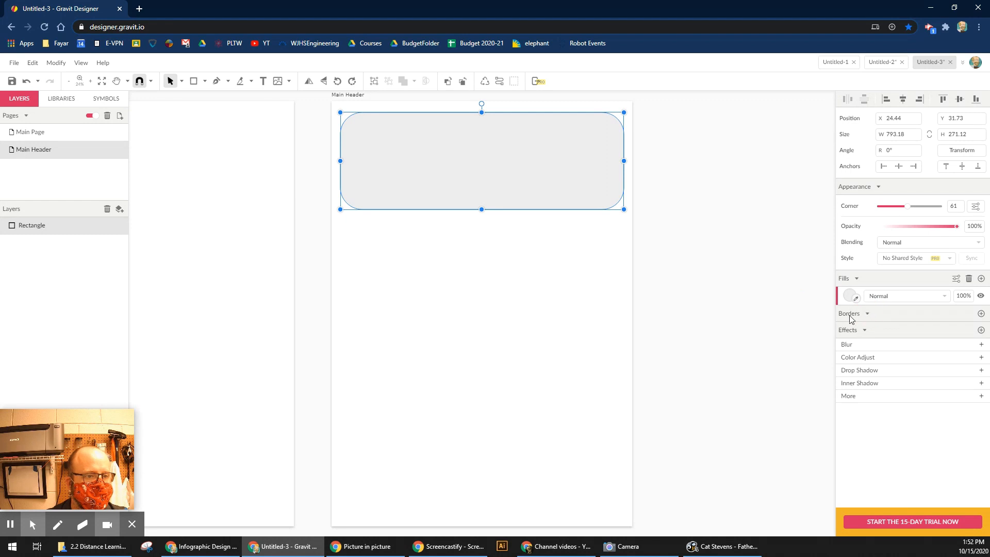
# Give the rectangle a black outline 40pt thick.
pyautogui.click(982, 313)
pyautogui.click(850, 330)
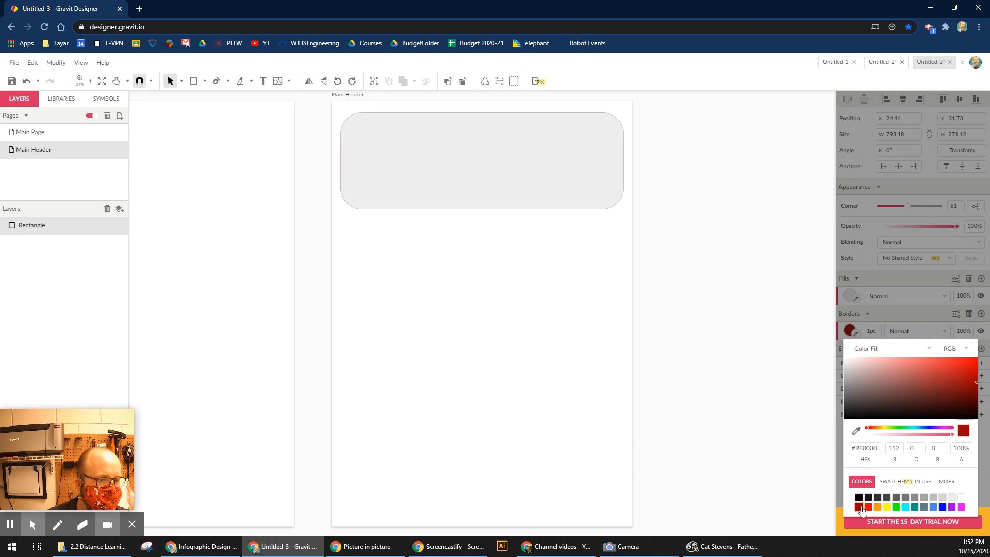
pyautogui.click(892, 482)
pyautogui.click(738, 185)
pyautogui.click(923, 481)
pyautogui.click(861, 485)
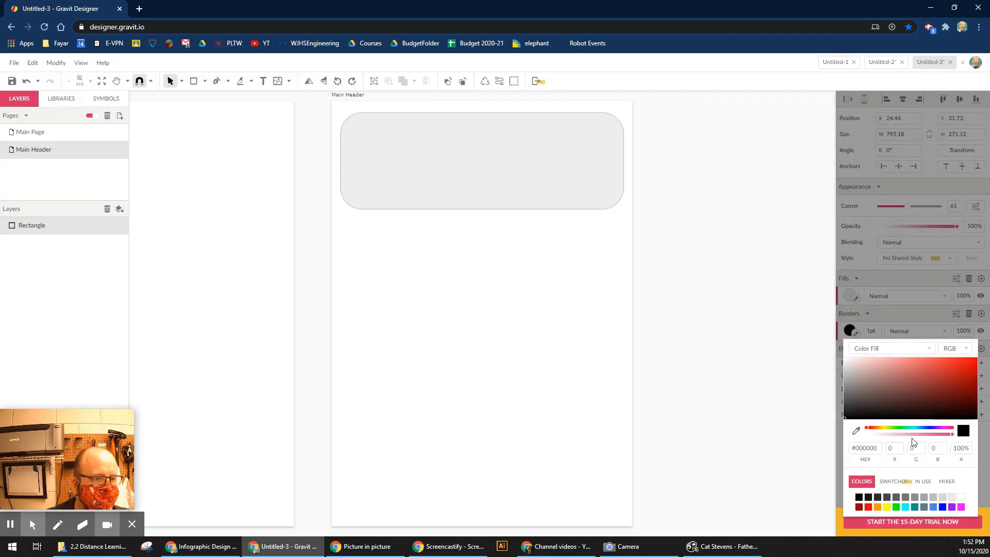
pyautogui.click(757, 259)
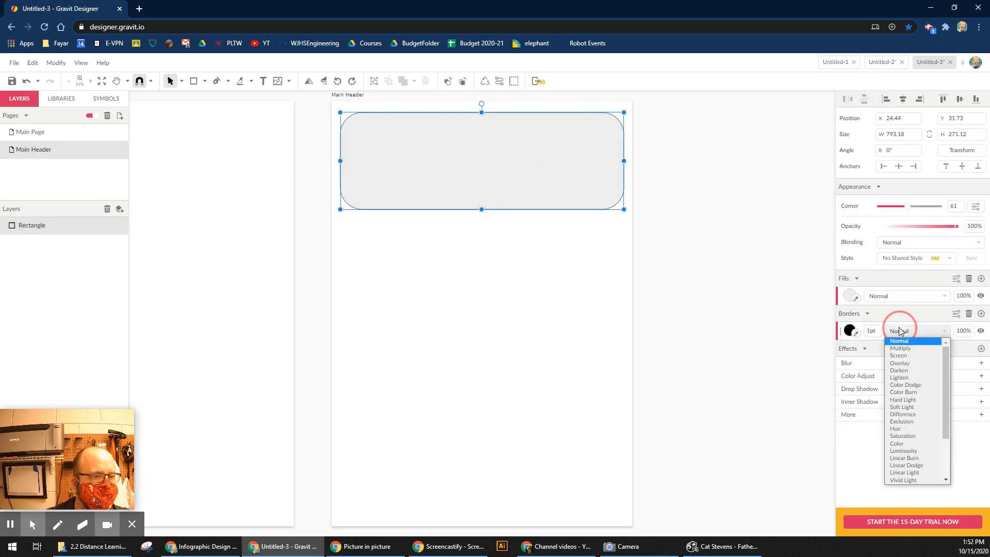
pyautogui.moveTo(872, 331); pyautogui.dragTo(870, 314)
# Add the 'Viewpoint Evolution in The Elder Scrolls' text, stretch it over the rectangle, enlarge it, and break it into three lines.
pyautogui.press('t')
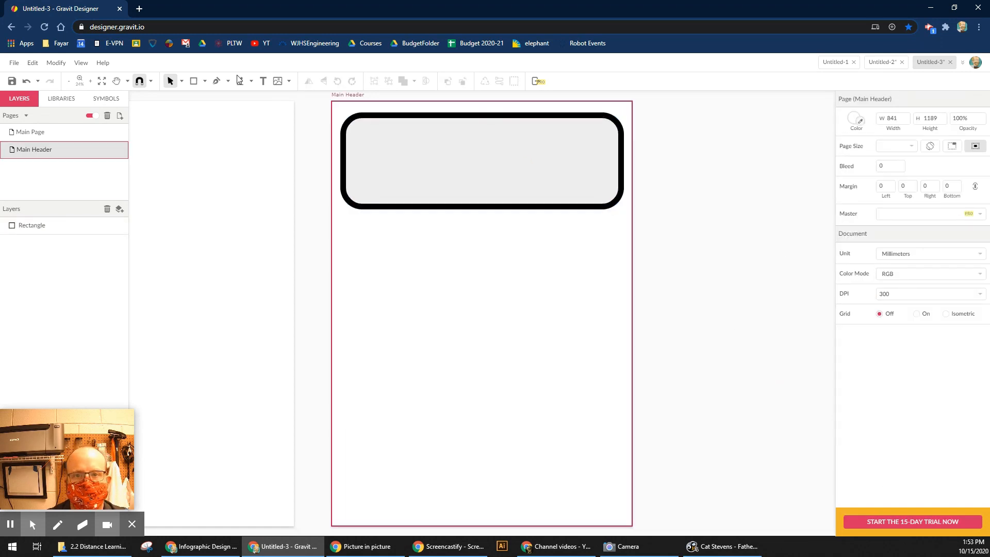
pyautogui.click(412, 285)
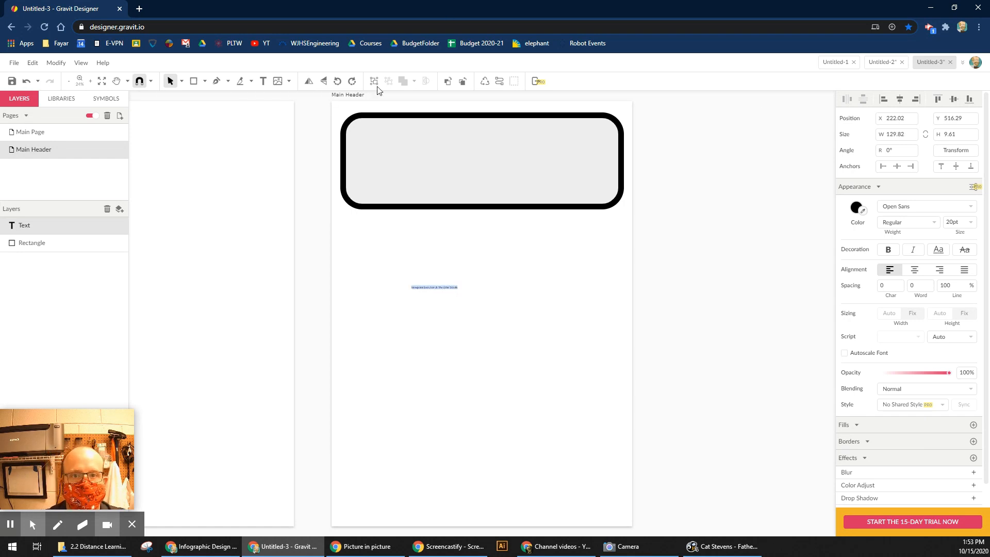
pyautogui.moveTo(905, 134); pyautogui.dragTo(905, 104)
pyautogui.moveTo(960, 222)
pyautogui.mouseDown()
pyautogui.moveTo(955, 155)
pyautogui.moveTo(960, 205)
pyautogui.mouseUp()
pyautogui.click(459, 286)
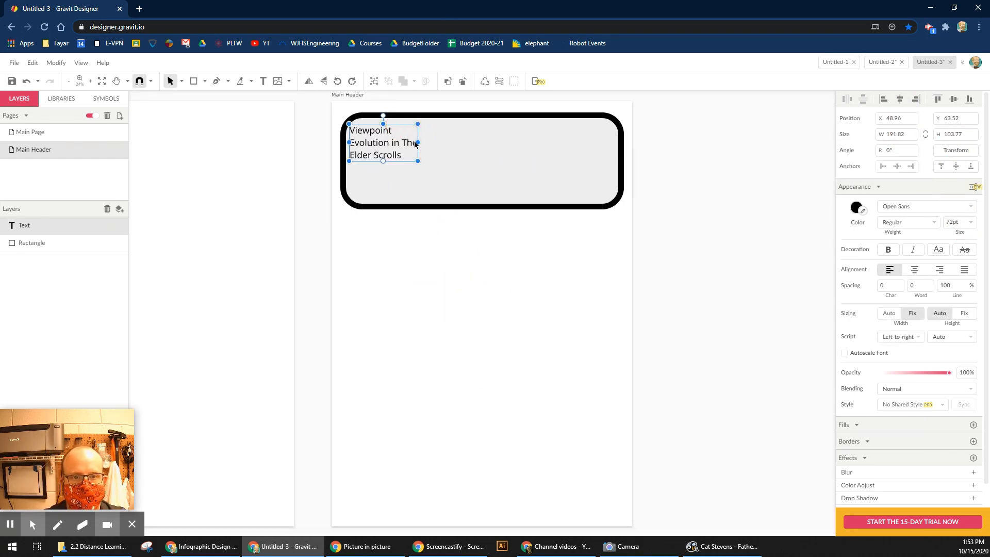
pyautogui.moveTo(625, 200); pyautogui.dragTo(610, 196)
pyautogui.doubleClick(448, 133)
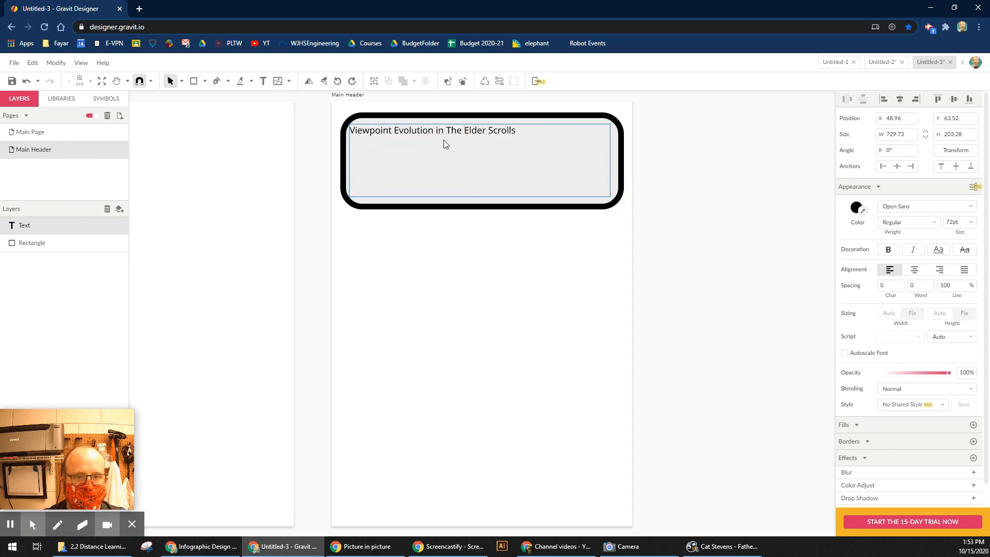
pyautogui.press('Return')
pyautogui.press('Return')
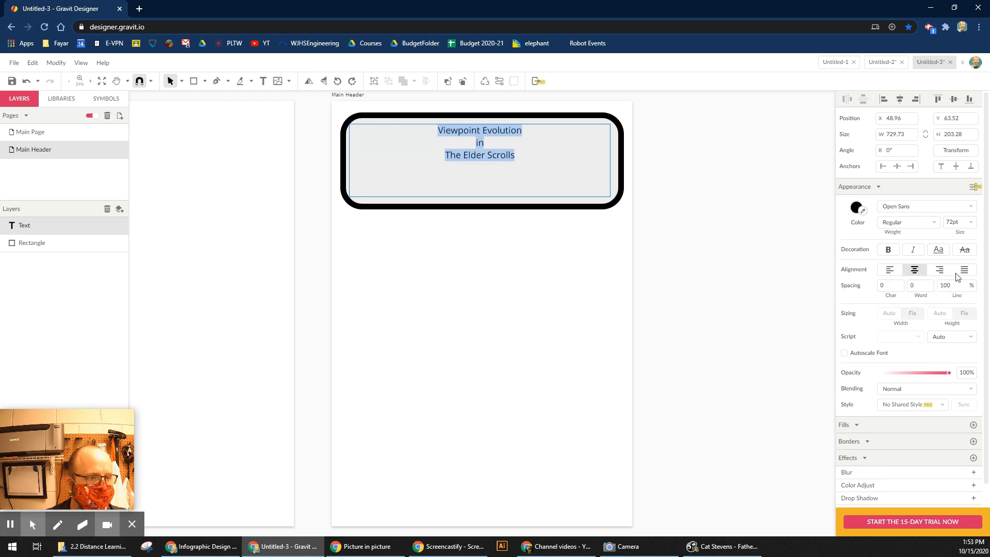
pyautogui.moveTo(954, 222); pyautogui.dragTo(954, 186)
# Try Oleo Script Swash Caps, Orbitron and Overlock SC on the title, settling on Orbitron.
pyautogui.click(924, 206)
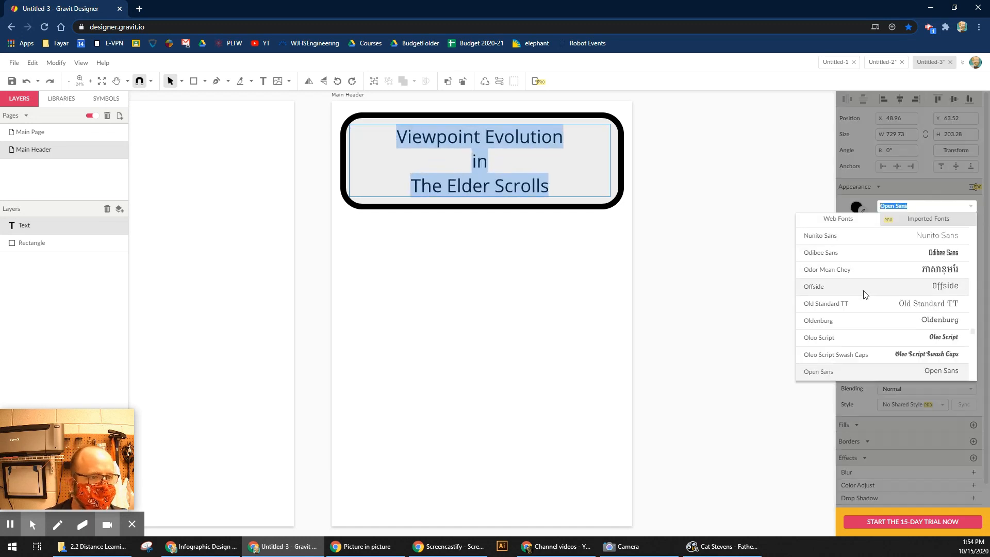
pyautogui.scroll(-1, 866, 274)
pyautogui.click(862, 299)
pyautogui.click(884, 206)
pyautogui.scroll(-4, 880, 238)
pyautogui.click(880, 236)
pyautogui.click(898, 206)
pyautogui.scroll(-4, 866, 325)
pyautogui.click(859, 293)
pyautogui.scroll(-4, 883, 314)
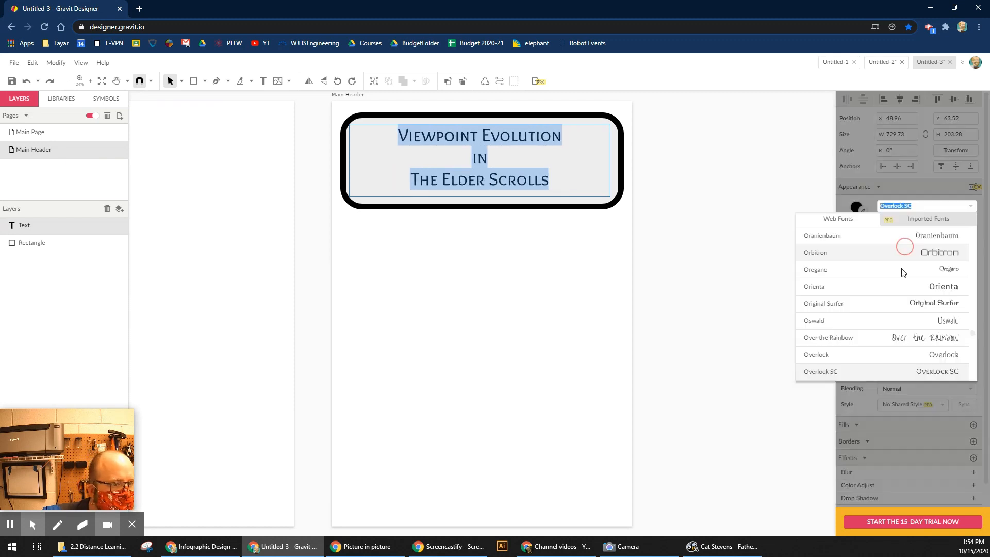
pyautogui.scroll(8, 883, 310)
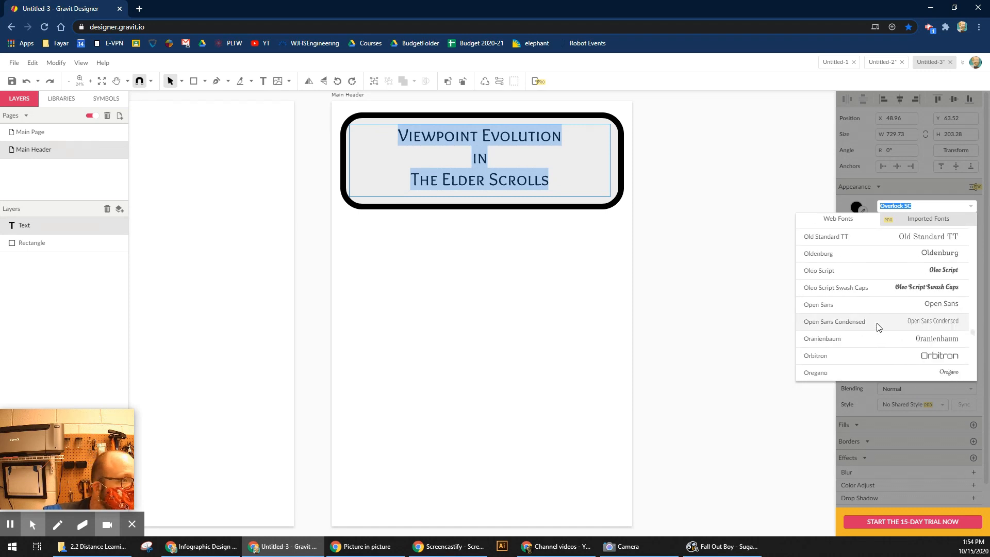
pyautogui.scroll(3, 885, 289)
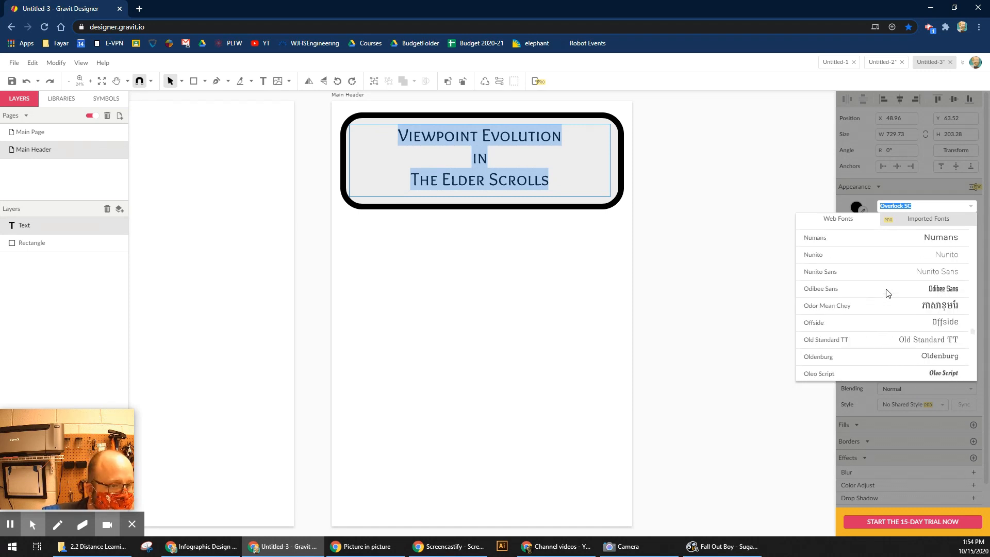
pyautogui.scroll(5, 888, 289)
pyautogui.scroll(-10, 879, 299)
pyautogui.scroll(-2, 879, 304)
pyautogui.scroll(5, 879, 301)
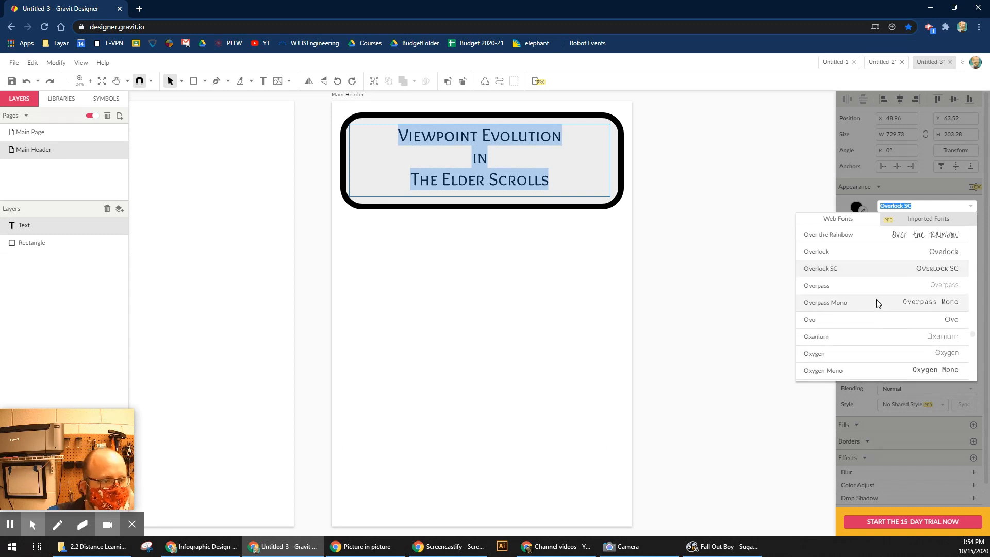
pyautogui.click(877, 252)
# Set 'The Elder Scrolls' line in Quintessential after trying Oleo Script Swash Caps and Press Start 2P.
pyautogui.doubleClick(475, 182)
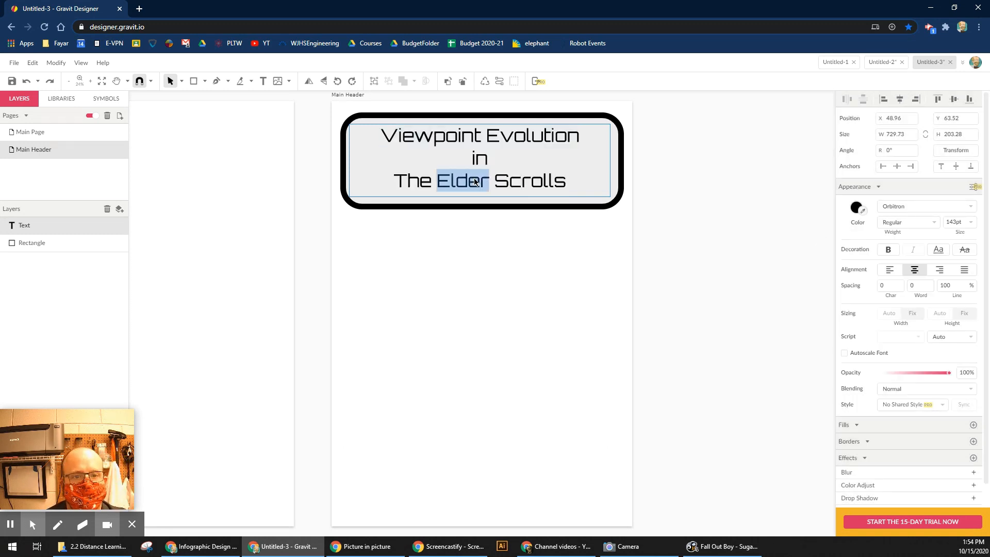
pyautogui.click(968, 207)
pyautogui.click(905, 306)
pyautogui.click(944, 207)
pyautogui.scroll(-15, 923, 340)
pyautogui.scroll(-3, 923, 314)
pyautogui.click(899, 326)
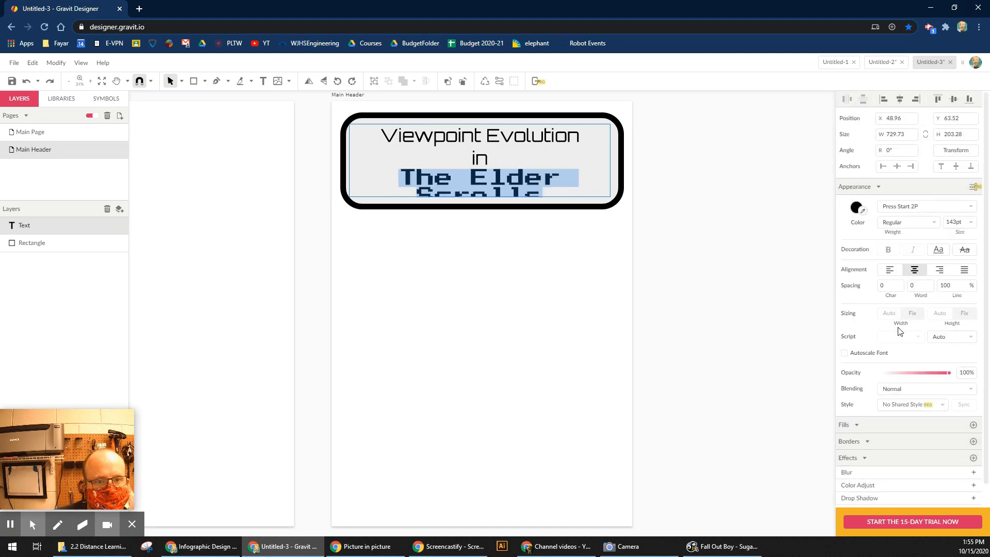
pyautogui.click(928, 207)
pyautogui.scroll(-5, 885, 314)
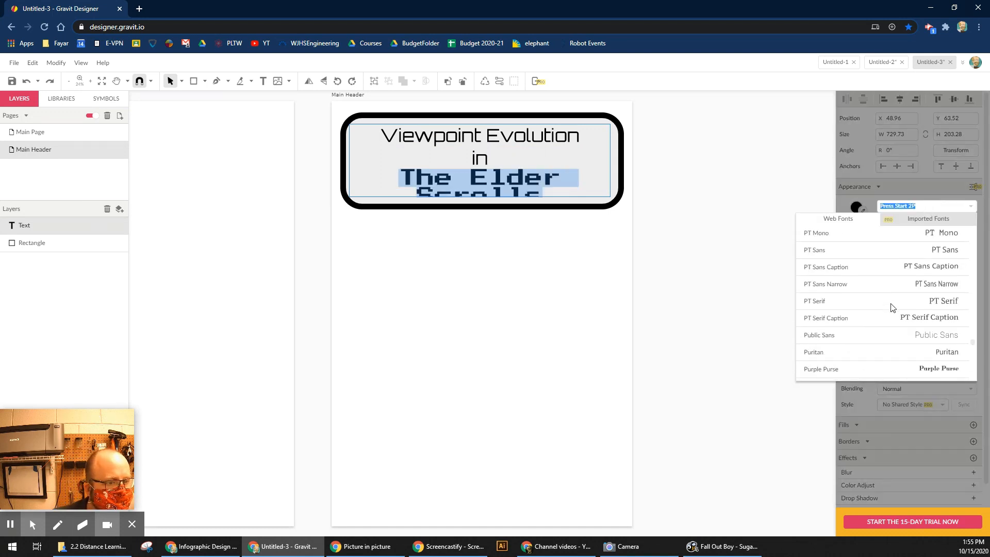
pyautogui.click(894, 283)
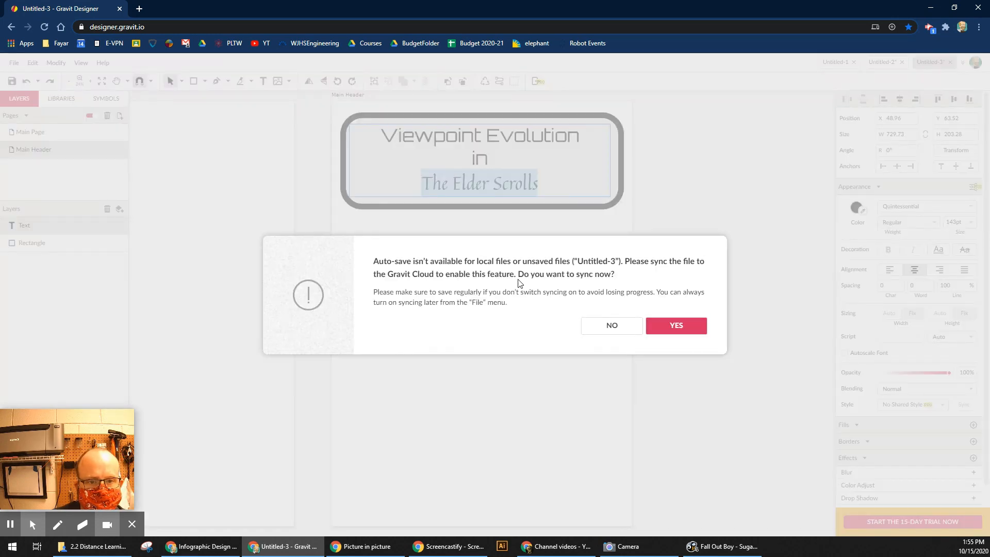
# Agree to cloud sync and save the file as 'infographic'.
pyautogui.click(680, 328)
pyautogui.click(454, 427)
pyautogui.write('infographic')
pyautogui.press('Return')
# Set the 'Viewpoint Evolution' and 'in' lines in Press Start 2P.
pyautogui.tripleClick(486, 136)
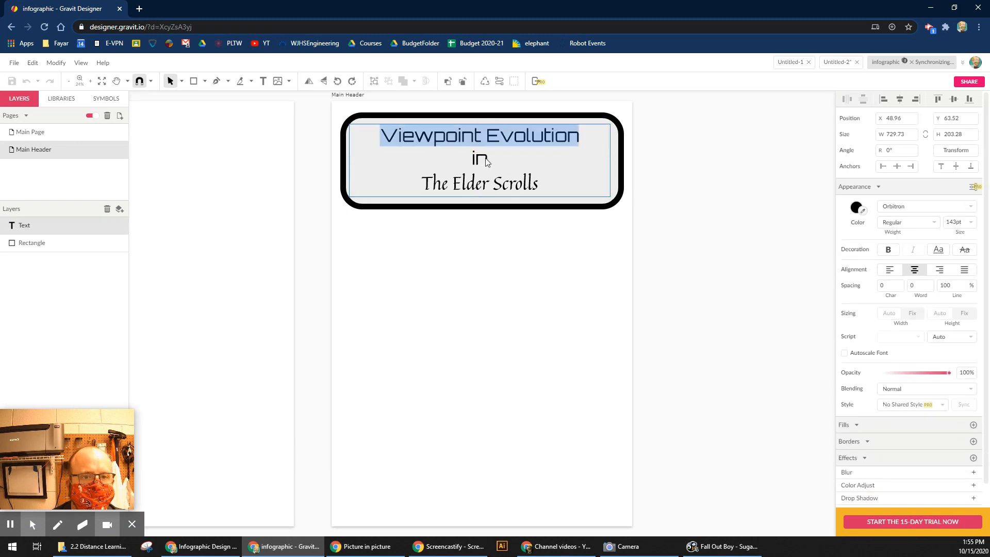
pyautogui.click(370, 135)
pyautogui.moveTo(371, 138); pyautogui.dragTo(574, 159)
pyautogui.click(907, 206)
pyautogui.scroll(-10, 879, 318)
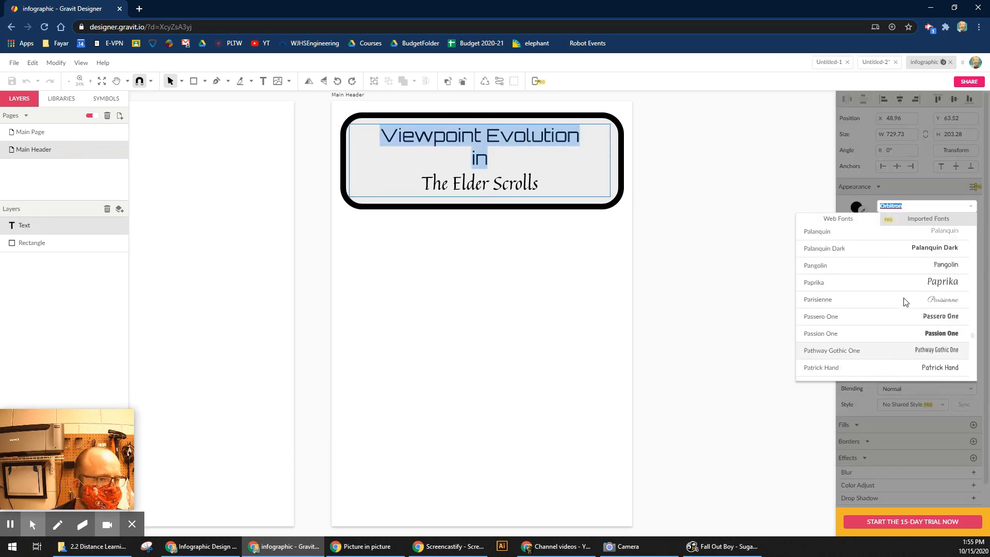
pyautogui.scroll(-2, 879, 318)
pyautogui.scroll(-6, 869, 303)
pyautogui.click(869, 304)
# Make the word 'in' smaller and 'The Elder Scrolls' larger at 242pt.
pyautogui.doubleClick(475, 164)
pyautogui.scroll(-1, 917, 201)
pyautogui.moveTo(963, 199); pyautogui.dragTo(968, 151)
pyautogui.doubleClick(478, 153)
pyautogui.tripleClick(480, 180)
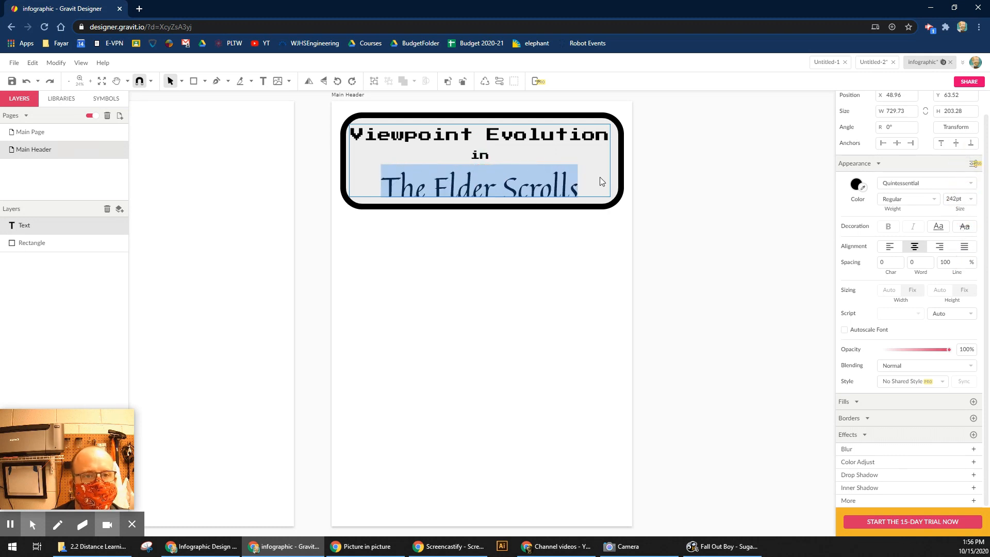
pyautogui.click(481, 202)
pyautogui.click(712, 230)
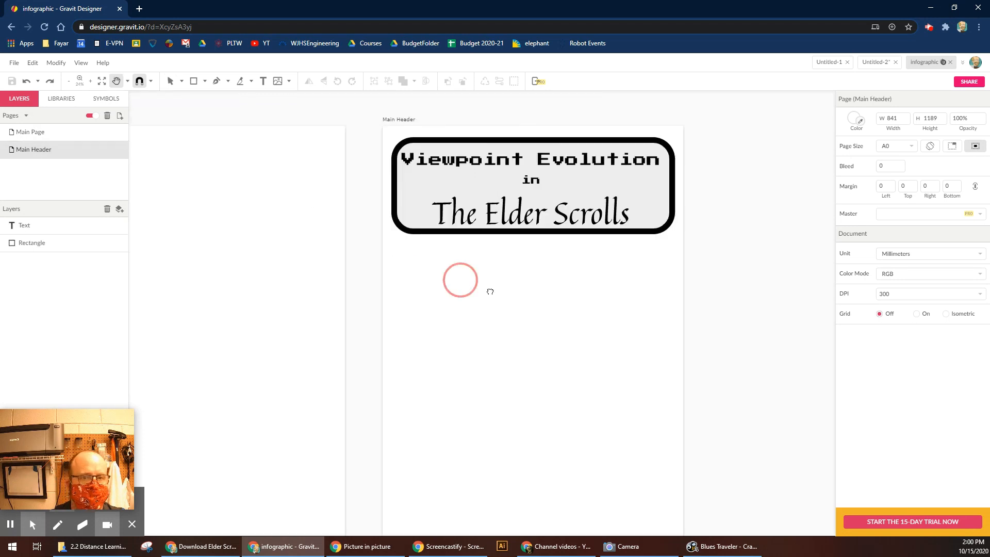
# Select the title text and rounded box on the Main Header page and copy them.
pyautogui.moveTo(490, 292); pyautogui.dragTo(536, 314)
pyautogui.moveTo(536, 314)
pyautogui.mouseDown()
pyautogui.moveTo(685, 256)
pyautogui.moveTo(587, 268)
pyautogui.moveTo(531, 250)
pyautogui.moveTo(536, 309)
pyautogui.mouseUp()
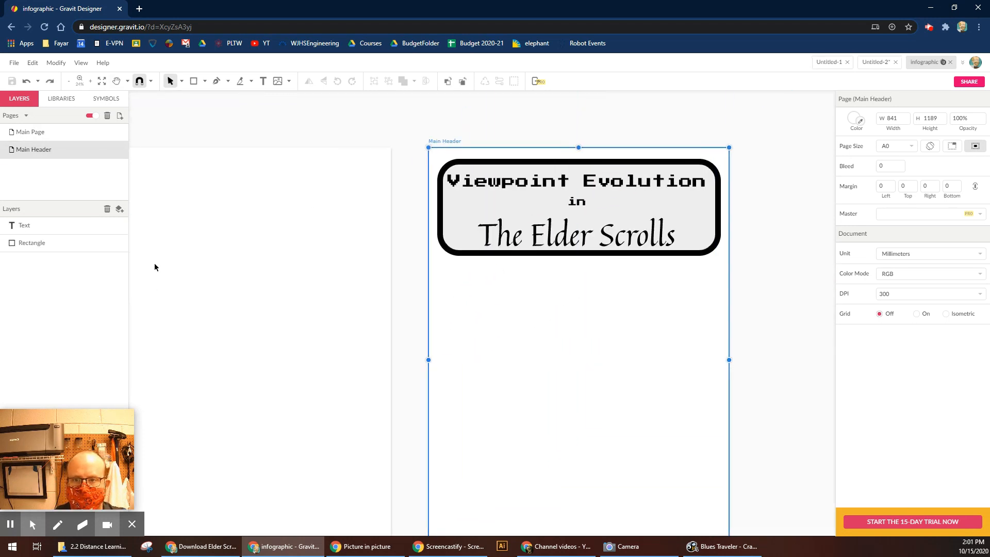
pyautogui.click(154, 267)
pyautogui.click(714, 221)
pyautogui.moveTo(516, 138); pyautogui.dragTo(809, 284)
pyautogui.click(538, 290)
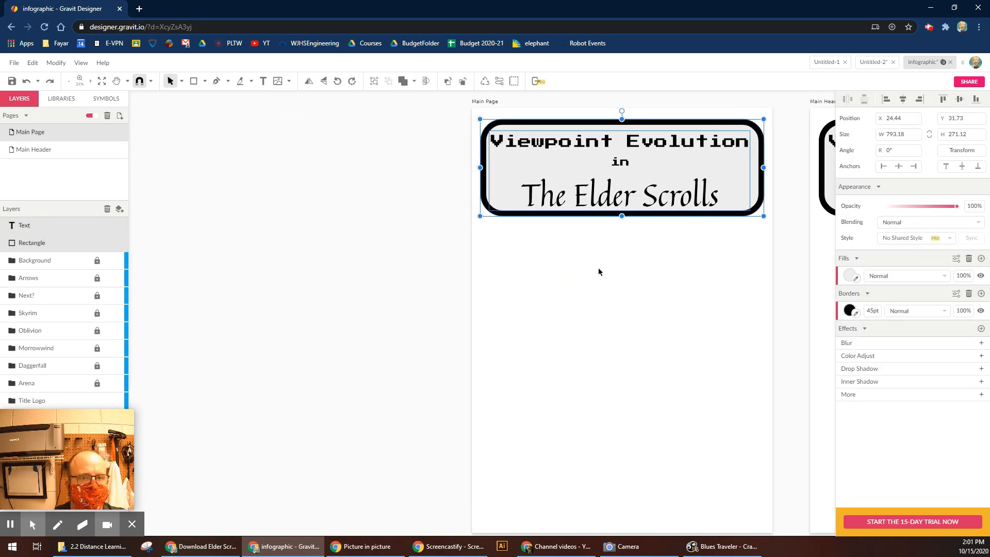
pyautogui.click(599, 268)
pyautogui.hscroll(2, 622, 162)
pyautogui.click(400, 278)
pyautogui.moveTo(399, 279); pyautogui.dragTo(669, 123)
pyautogui.hotkey('ctrl', 'c')
# Paste the copied title box onto the Main Page.
pyautogui.click(352, 237)
pyautogui.press('space')
pyautogui.moveTo(361, 237); pyautogui.dragTo(608, 240)
pyautogui.hotkey('ctrl', 'v')
pyautogui.click(28, 409)
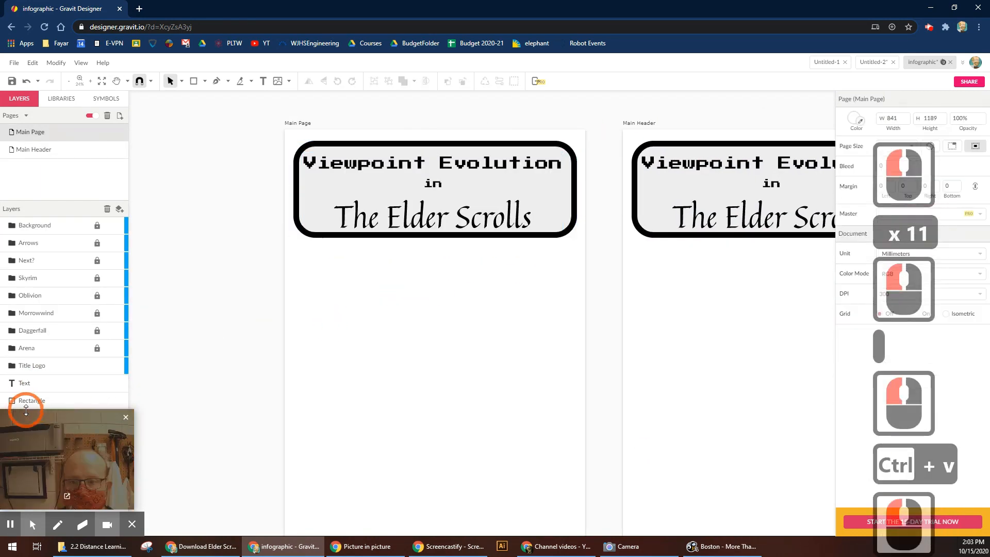
# Move the pasted Rectangle and Text layers into the Title Header folder.
pyautogui.scroll(-2, 36, 385)
pyautogui.click(39, 383)
pyautogui.scroll(-5, 50, 387)
pyautogui.moveTo(71, 450); pyautogui.dragTo(223, 496)
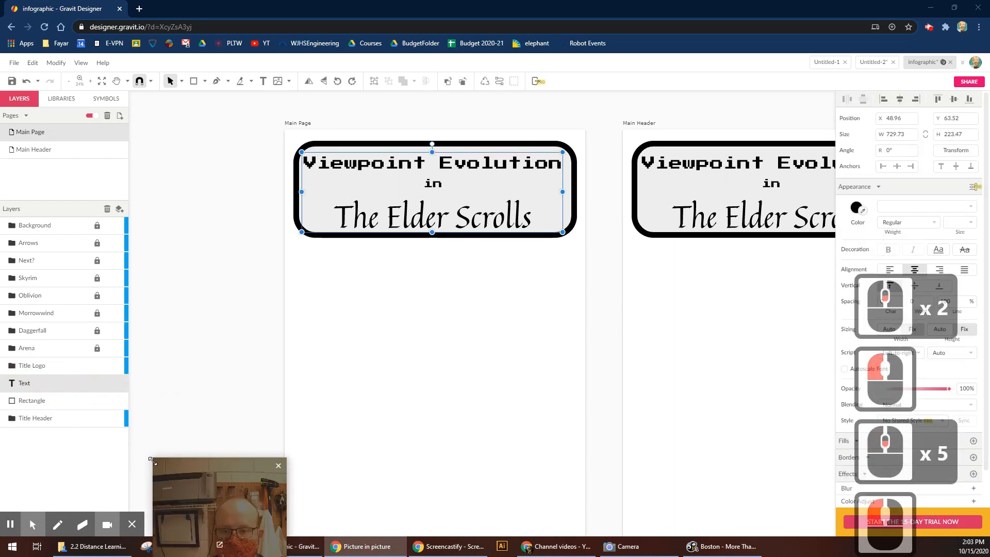
pyautogui.moveTo(32, 400); pyautogui.dragTo(37, 420)
pyautogui.moveTo(30, 385); pyautogui.dragTo(35, 403)
pyautogui.click(27, 364)
# Place the ES Main scroll logo in the Title Logo folder, scaled proportionally and centred under the title.
pyautogui.click(405, 247)
pyautogui.doubleClick(23, 365)
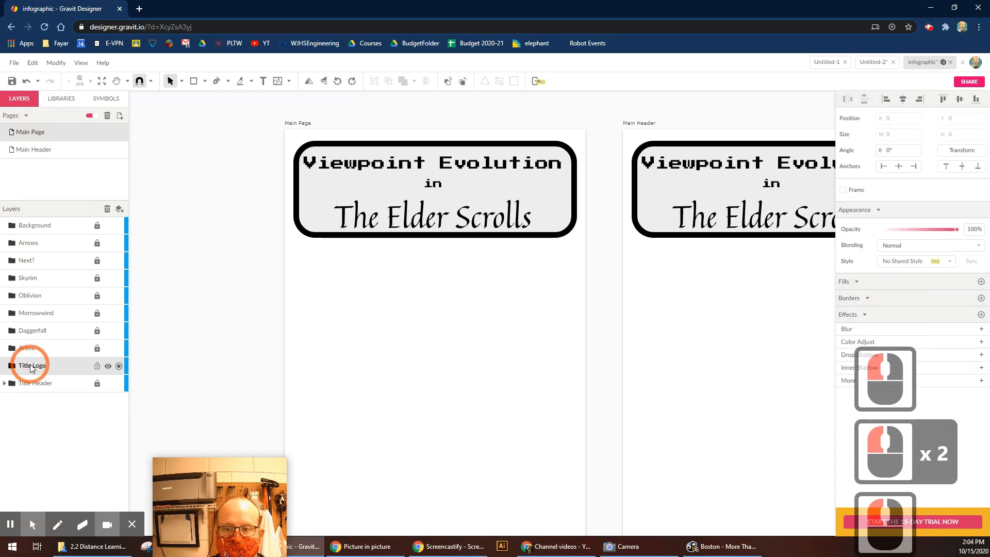
pyautogui.click(14, 62)
pyautogui.moveTo(51, 231)
pyautogui.click(168, 230)
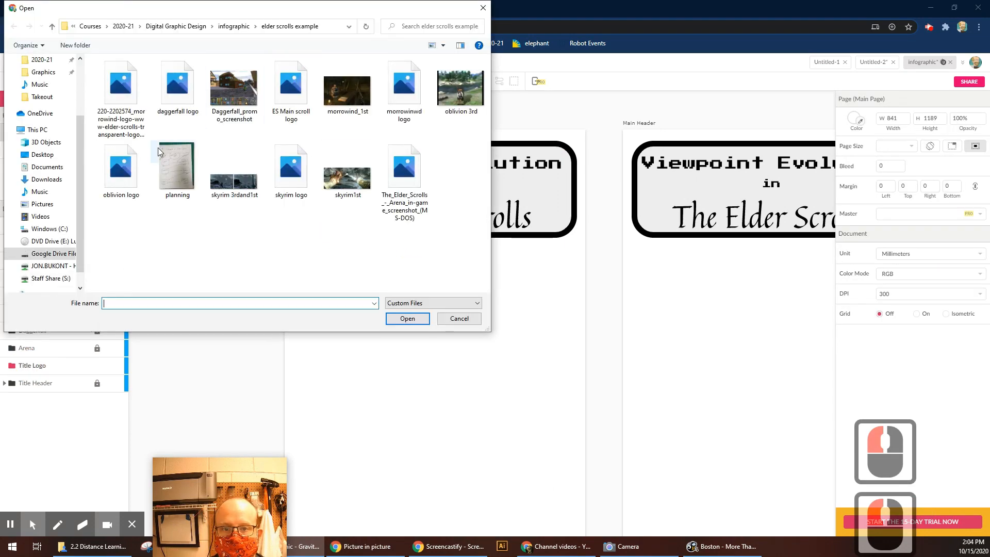
pyautogui.doubleClick(291, 89)
pyautogui.moveTo(468, 311); pyautogui.dragTo(446, 241)
pyautogui.moveTo(458, 292); pyautogui.dragTo(454, 282)
pyautogui.moveTo(459, 290); pyautogui.dragTo(456, 288)
pyautogui.click(515, 320)
# Make the Arena folder active and lock the Title Logo folder.
pyautogui.click(63, 372)
pyautogui.doubleClick(27, 351)
pyautogui.click(98, 367)
pyautogui.click(266, 241)
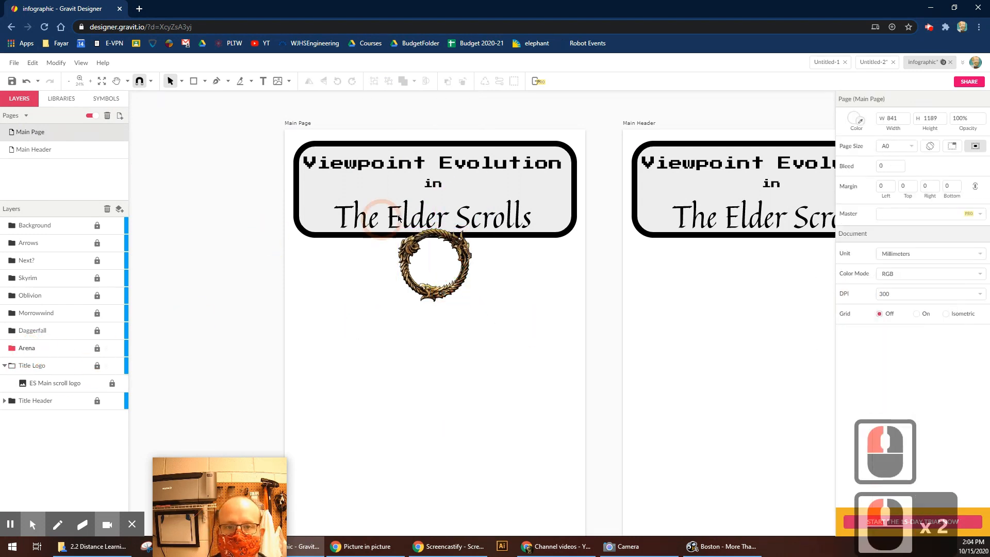
# Import the Arena game screenshot and position it toward the upper left of the page.
pyautogui.click(14, 63)
pyautogui.click(48, 237)
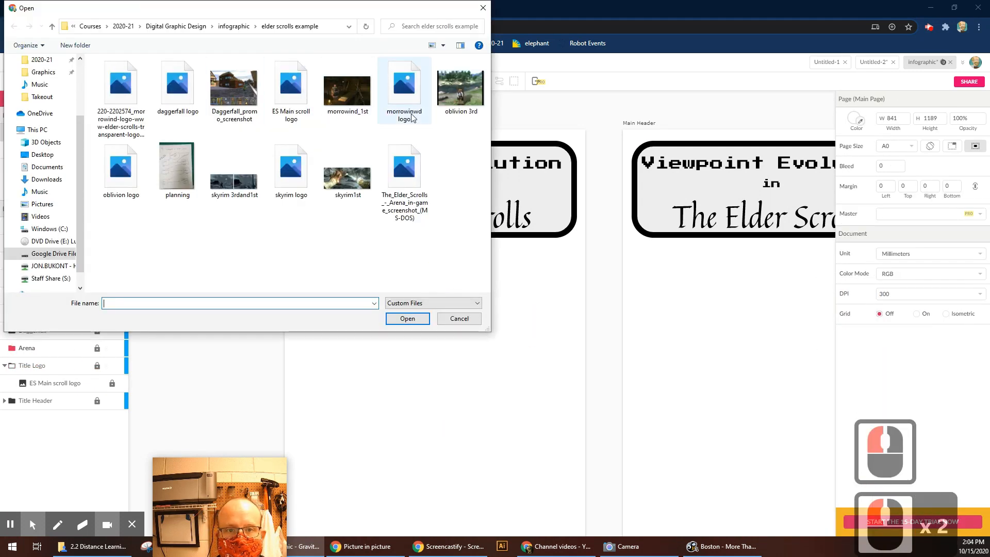
pyautogui.doubleClick(404, 206)
pyautogui.moveTo(431, 343); pyautogui.dragTo(343, 304)
pyautogui.click(405, 371)
pyautogui.press('z')
pyautogui.moveTo(281, 358); pyautogui.dragTo(437, 247)
pyautogui.moveTo(406, 288); pyautogui.dragTo(385, 222)
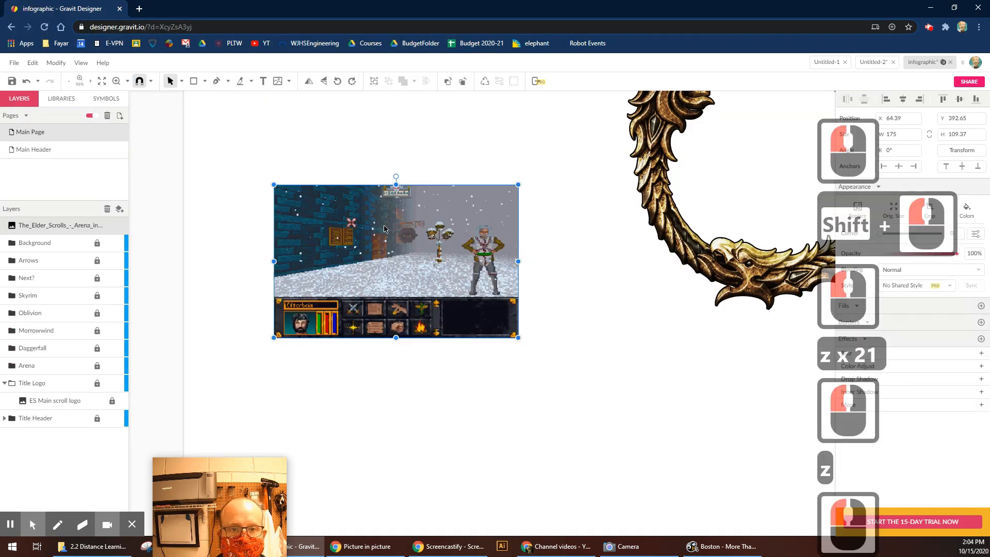
# Draw a rectangle over the Arena screenshot and round its corners slightly.
pyautogui.click(361, 249)
pyautogui.click(205, 81)
pyautogui.click(220, 98)
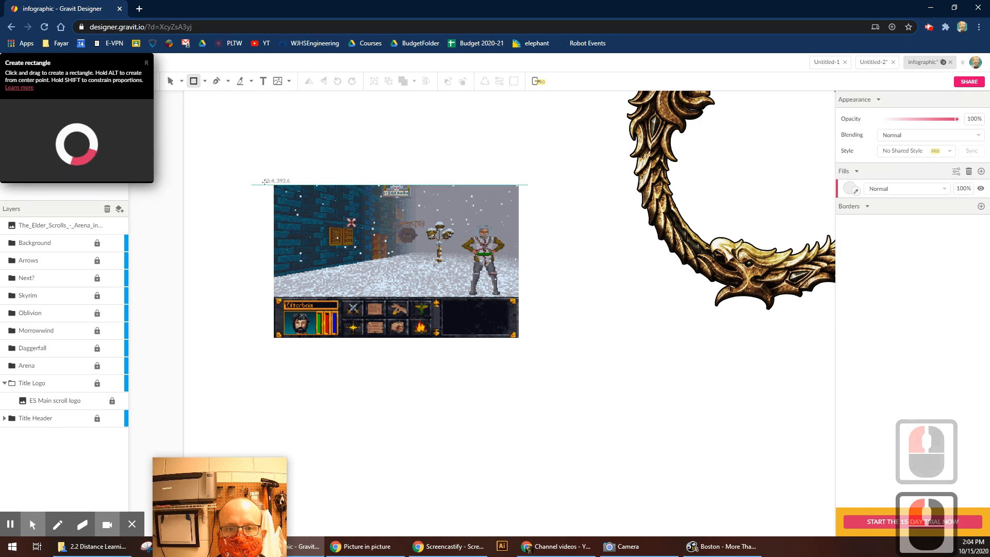
pyautogui.moveTo(274, 185); pyautogui.dragTo(518, 338)
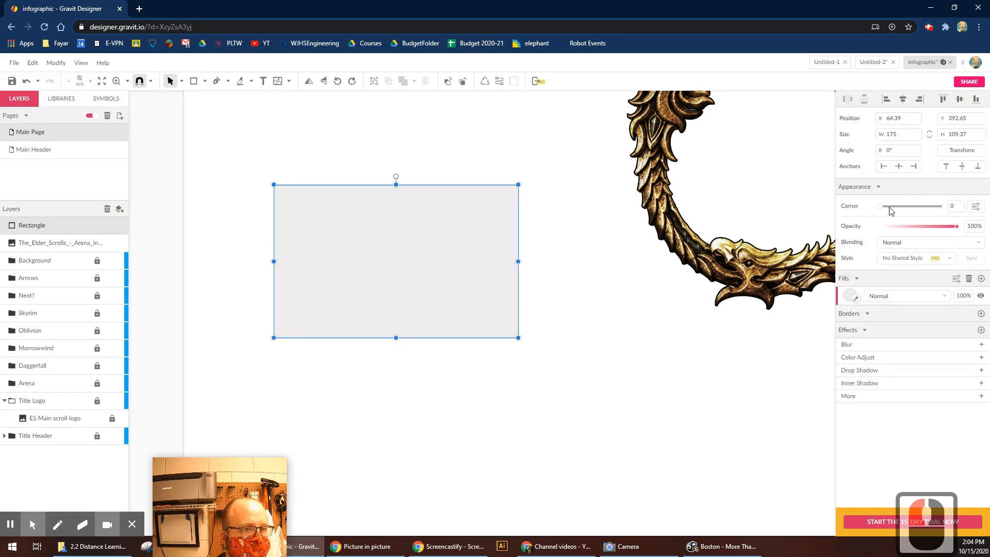
pyautogui.moveTo(891, 206); pyautogui.dragTo(896, 207)
# Mask the Arena screenshot with the rounded rectangle and nudge it slightly left.
pyautogui.click(442, 161)
pyautogui.moveTo(481, 158); pyautogui.dragTo(336, 266)
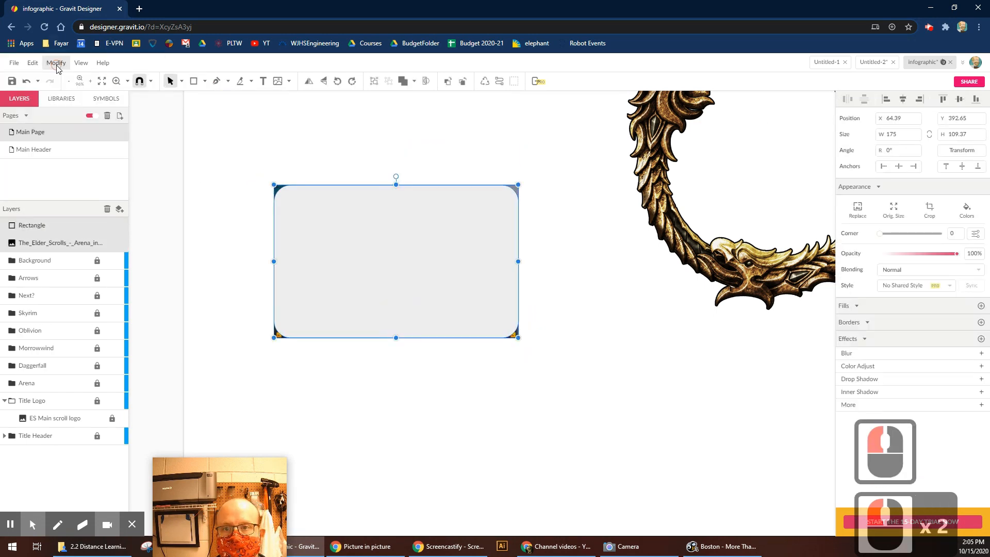
pyautogui.click(55, 63)
pyautogui.click(84, 157)
pyautogui.hotkey('ctrl', 'z')
pyautogui.click(56, 63)
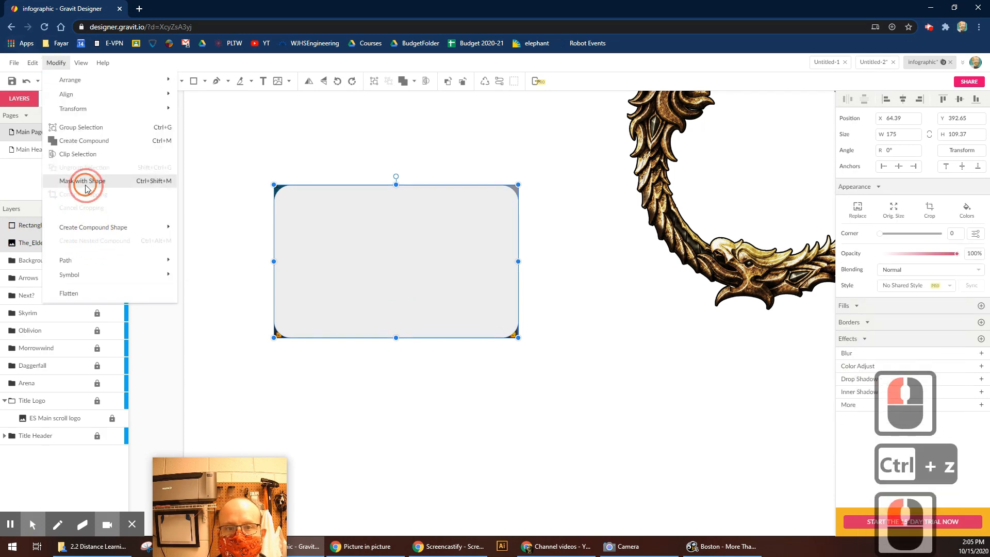
pyautogui.click(83, 181)
pyautogui.click(447, 286)
pyautogui.moveTo(438, 288); pyautogui.dragTo(417, 286)
# Add a text box reading 'Elder Scolls Ar' on the screenshot, then delete it.
pyautogui.click(263, 81)
pyautogui.doubleClick(347, 202)
pyautogui.write('Elde')
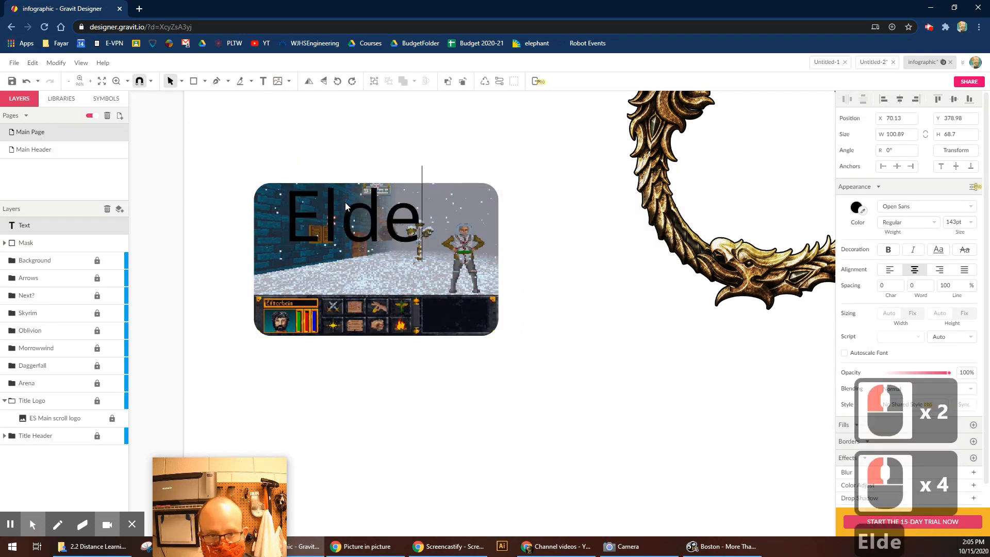
pyautogui.write('r Scolls Ar')
pyautogui.press('BackSpace')
pyautogui.press('BackSpace')
pyautogui.press('BackSpace')
pyautogui.press('BackSpace')
pyautogui.press('BackSpace')
pyautogui.press('BackSpace')
pyautogui.press('BackSpace')
pyautogui.press('BackSpace')
pyautogui.press('BackSpace')
pyautogui.press('BackSpace')
pyautogui.press('BackSpace')
pyautogui.press('Escape')
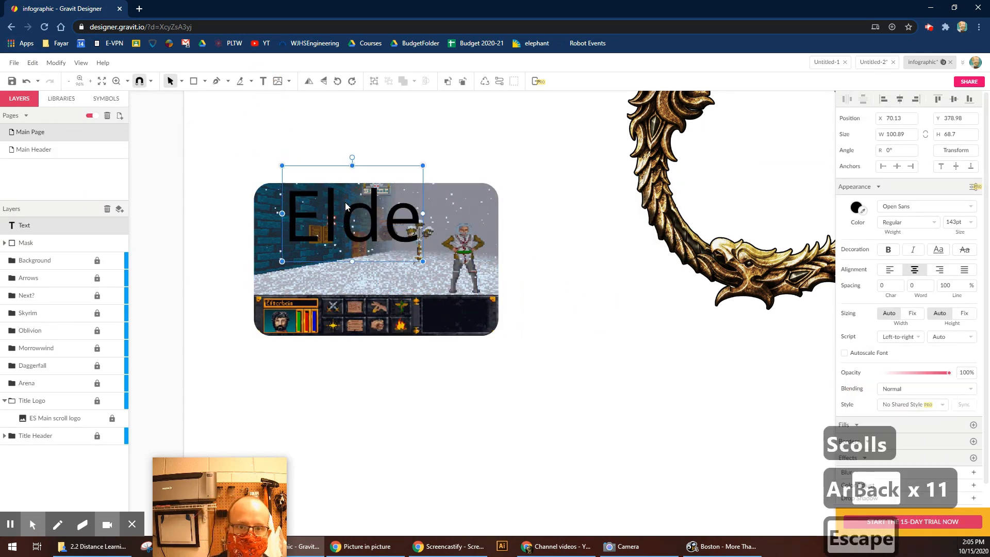
pyautogui.press('Delete')
# Import an image file from disk.
pyautogui.click(14, 63)
pyautogui.moveTo(56, 248)
pyautogui.click(181, 246)
pyautogui.click(405, 177)
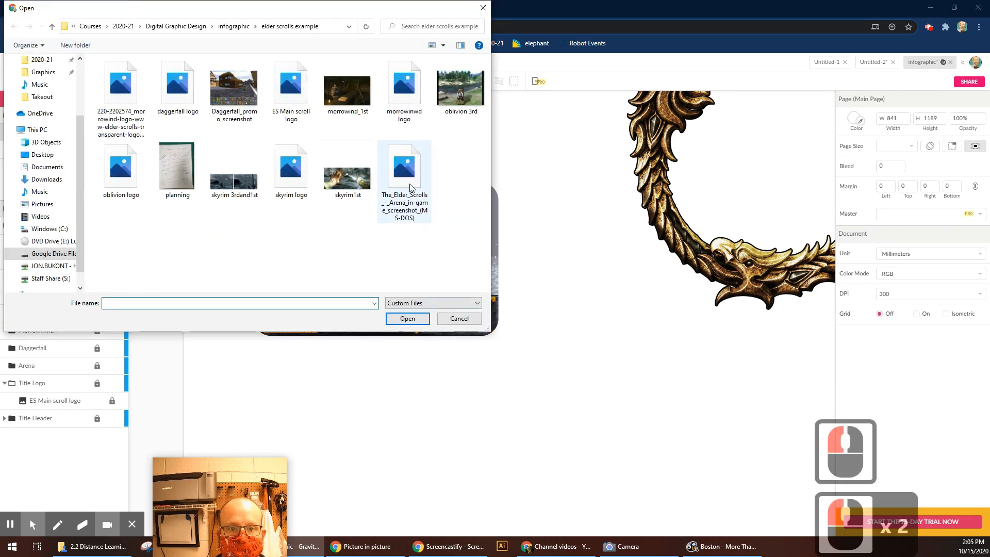
# Delete the wrongly imported image and paste the copied Arena logo onto the page.
pyautogui.click(417, 316)
pyautogui.click(775, 466)
pyautogui.press('Delete')
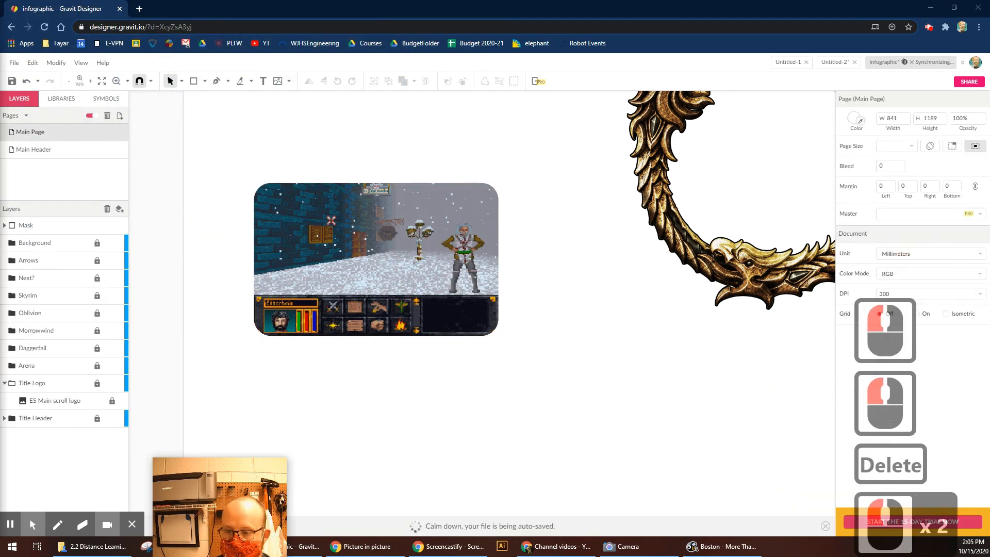
pyautogui.hotkey('ctrl', 'c')
pyautogui.click(633, 402)
pyautogui.hotkey('ctrl', 'v')
# Move the Arena logo above the screenshot and enlarge it proportionally.
pyautogui.moveTo(808, 477); pyautogui.dragTo(400, 171)
pyautogui.moveTo(425, 129); pyautogui.dragTo(515, 84)
pyautogui.press('space')
pyautogui.moveTo(426, 143)
pyautogui.mouseDown()
pyautogui.moveTo(448, 247)
pyautogui.moveTo(425, 258)
pyautogui.moveTo(425, 246)
pyautogui.mouseUp()
pyautogui.click(574, 426)
pyautogui.press('space')
pyautogui.moveTo(572, 425); pyautogui.dragTo(568, 326)
# Centre the Arena logo horizontally over the screenshot.
pyautogui.moveTo(551, 151); pyautogui.dragTo(366, 369)
pyautogui.scroll(1, 367, 368)
pyautogui.click(900, 99)
pyautogui.click(565, 328)
# Start a new text box below the screenshot with 'Eld'.
pyautogui.click(263, 81)
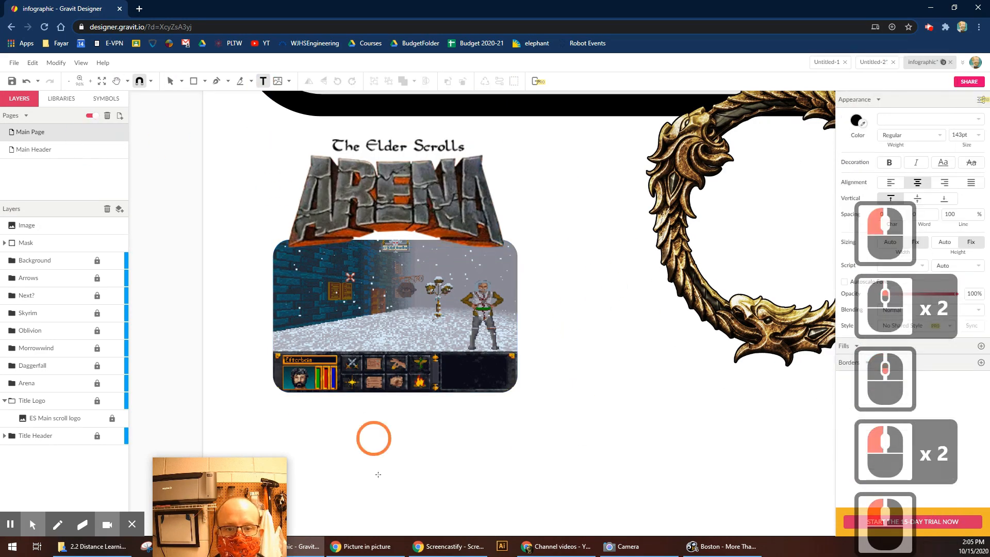
pyautogui.click(379, 477)
pyautogui.write('Eld')
pyautogui.press('BackSpace')
pyautogui.press('BackSpace')
pyautogui.press('BackSpace')
# Type 'The Elder Scrolls Arean', move it under the screenshot and set it to 21pt.
pyautogui.write('The Elder Scrolls')
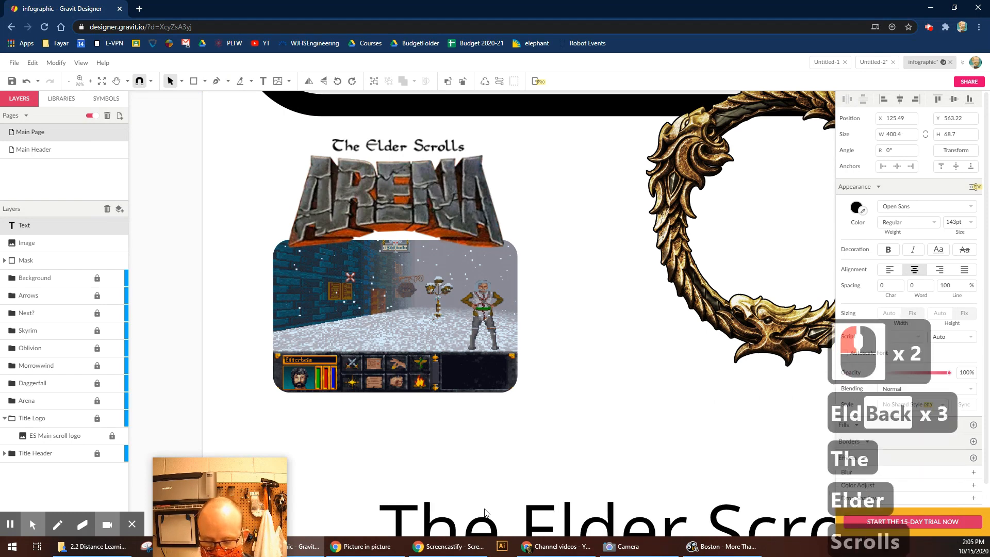
pyautogui.write(' Arean')
pyautogui.hotkey('ctrl', 'a')
pyautogui.moveTo(971, 279); pyautogui.dragTo(971, 321)
pyautogui.moveTo(955, 222); pyautogui.dragTo(955, 260)
pyautogui.click(465, 483)
pyautogui.click(418, 484)
pyautogui.moveTo(417, 483); pyautogui.dragTo(333, 407)
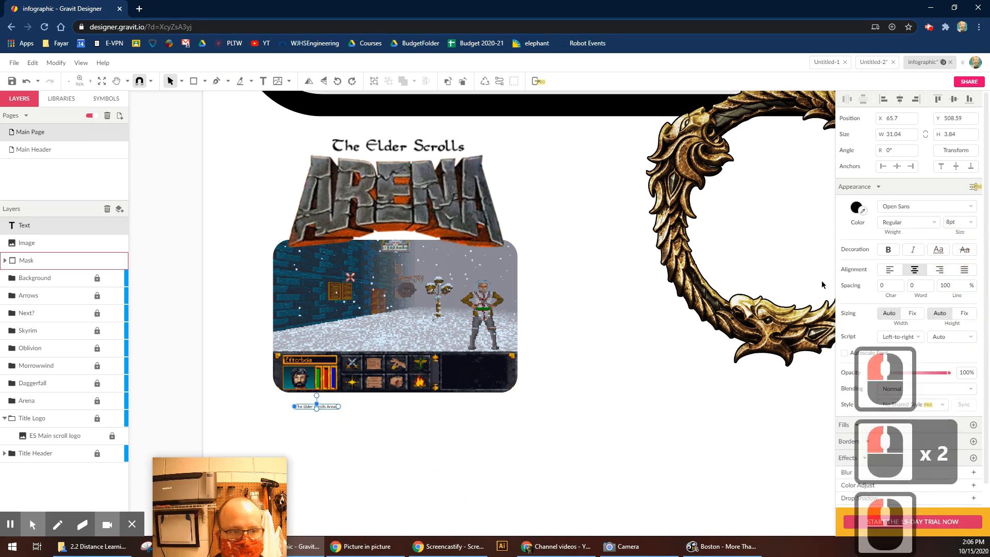
pyautogui.click(971, 221)
pyautogui.click(954, 292)
# Extend the caption with ', released in 1994 used a' and '1st person viewpoint with a solid, always on'.
pyautogui.doubleClick(396, 413)
pyautogui.write(', released in')
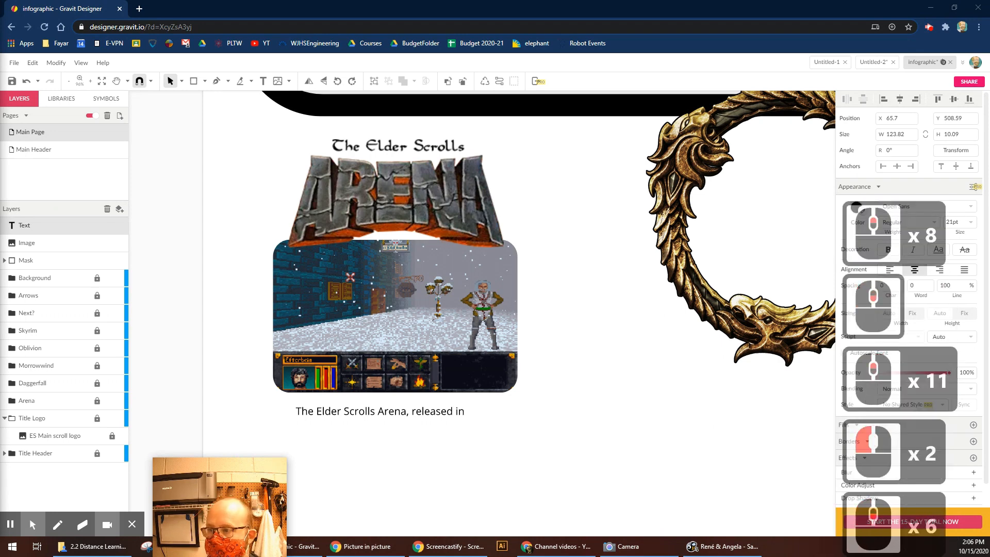
pyautogui.click(467, 416)
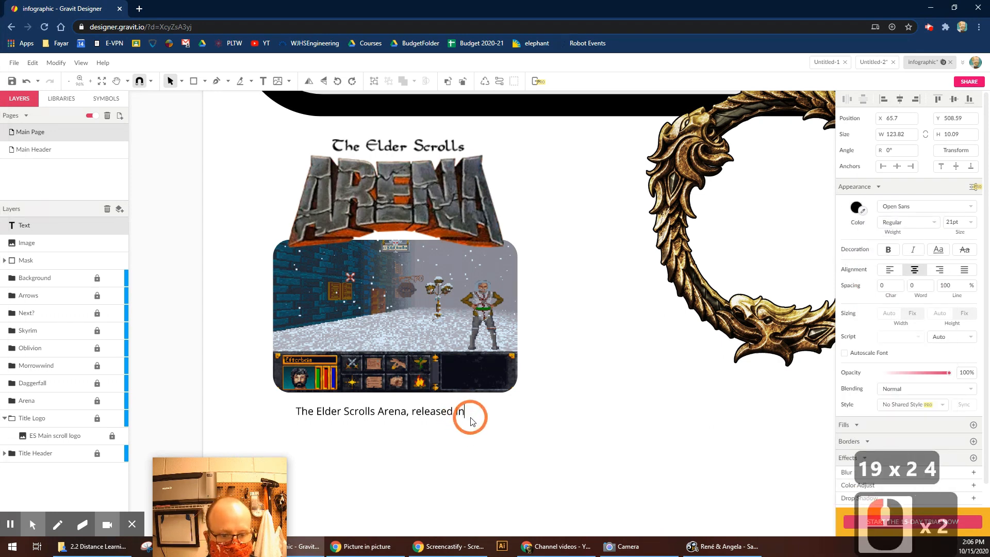
pyautogui.write('1994 used a')
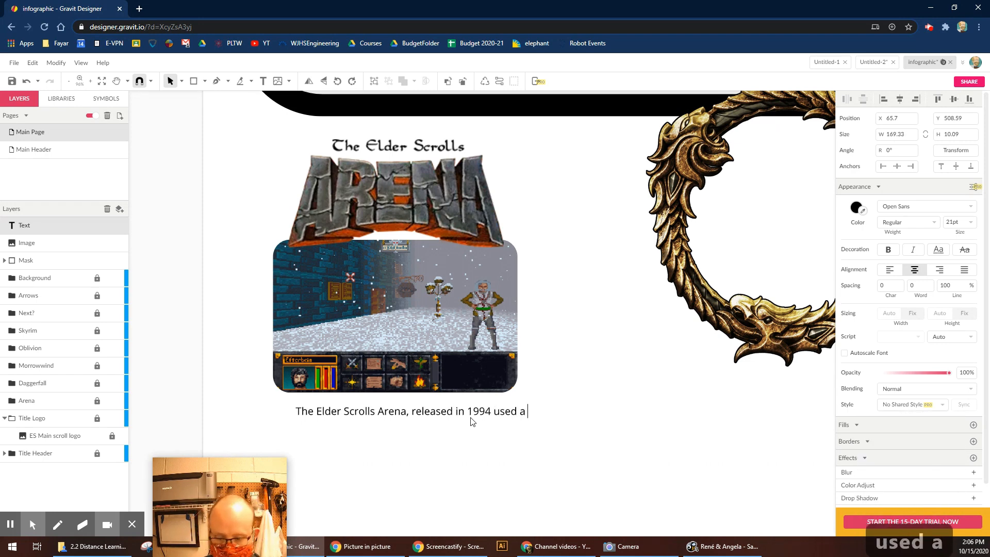
pyautogui.press('Return')
pyautogui.write('1st person viewpoint with a')
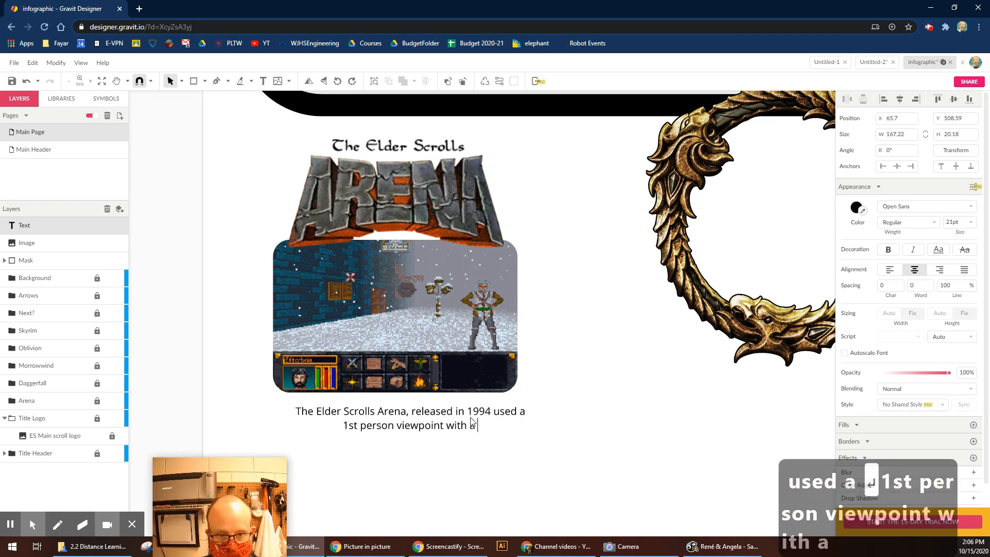
pyautogui.write(' solid, always on H')
pyautogui.press('BackSpace')
pyautogui.write('HUD')
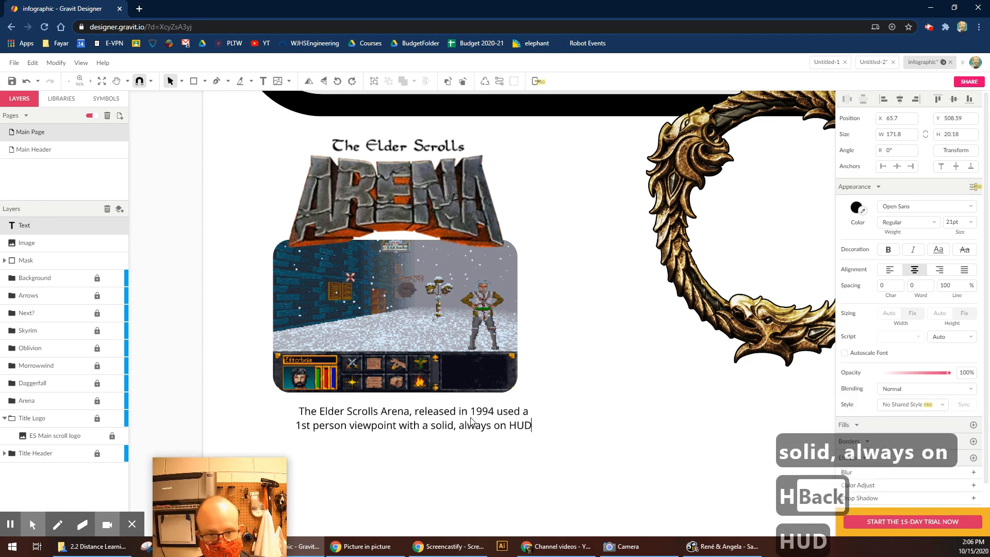
pyautogui.write(' (Hea')
pyautogui.press('BackSpace')
pyautogui.press('BackSpace')
pyautogui.press('BackSpace')
pyautogui.press('BackSpace')
pyautogui.press('BackSpace')
pyautogui.press('BackSpace')
pyautogui.press('BackSpace')
pyautogui.press('BackSpace')
pyautogui.press('BackSpace')
# Finish the caption with 'HUD (Heads Up Display) blocking the lower 1/4 of the screen'.
pyautogui.press('Return')
pyautogui.write('HUD (Heads Up Display) blocking the lower')
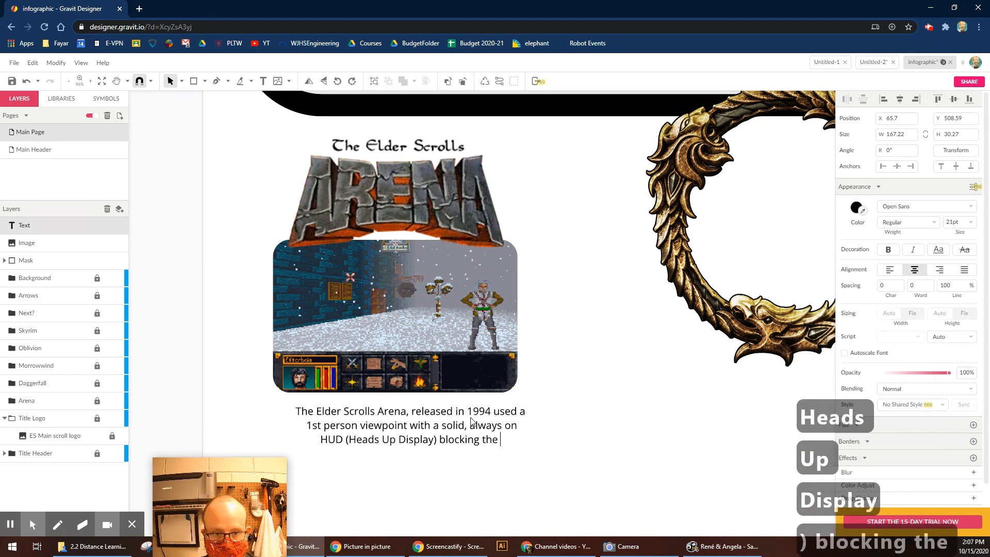
pyautogui.press('Return')
pyautogui.write('1/4 of the scn')
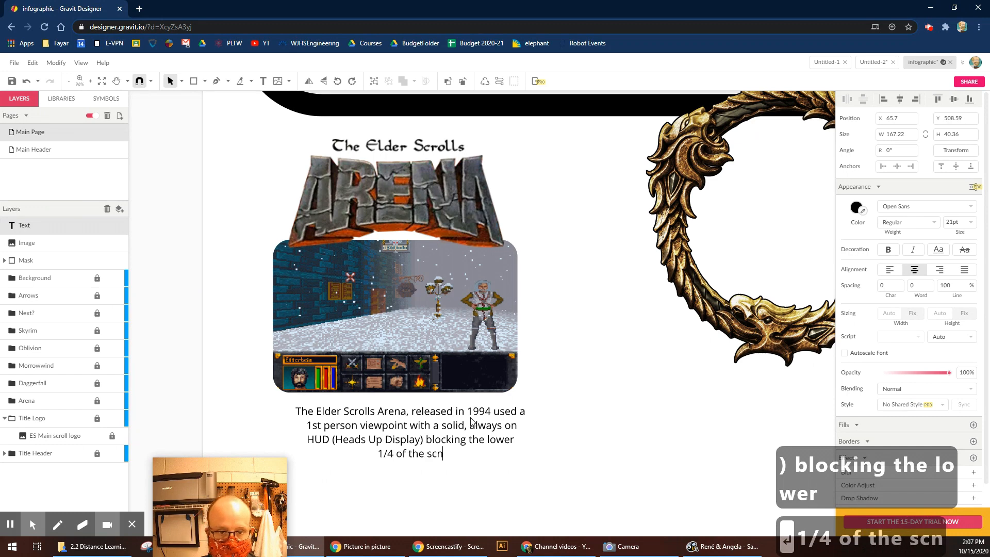
pyautogui.press('BackSpace')
pyautogui.write('een')
pyautogui.press('BackSpace')
pyautogui.press('BackSpace')
pyautogui.press('Escape')
pyautogui.click(599, 361)
pyautogui.hotkey('ctrl', '-')
pyautogui.hotkey('ctrl', '-')
pyautogui.hotkey('ctrl', '-')
pyautogui.hotkey('ctrl', '-')
pyautogui.hotkey('ctrl', '-')
pyautogui.hotkey('ctrl', '-')
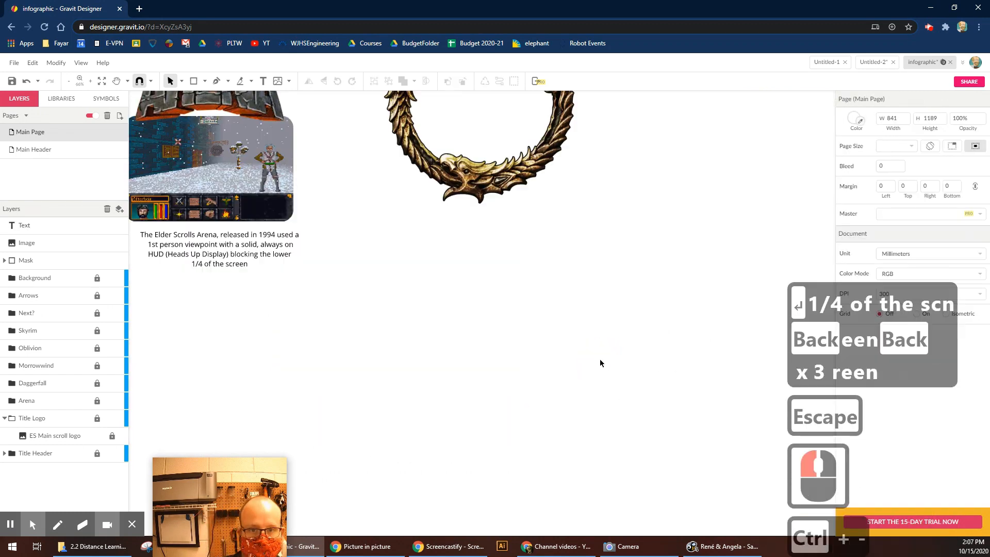
# Draw a tall card rectangle with corner radius 35 and a near-black fill.
pyautogui.doubleClick(596, 403)
pyautogui.press('r')
pyautogui.moveTo(321, 180)
pyautogui.mouseDown()
pyautogui.moveTo(524, 420)
pyautogui.moveTo(514, 422)
pyautogui.mouseUp()
pyautogui.tripleClick(954, 206)
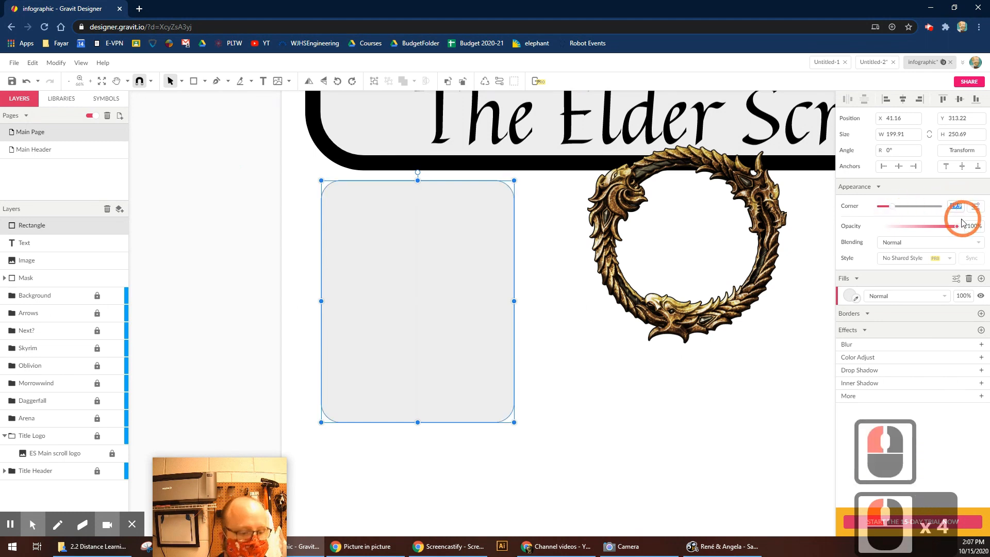
pyautogui.write('35')
pyautogui.press('Return')
pyautogui.moveTo(878, 335); pyautogui.dragTo(873, 379)
pyautogui.click(422, 294)
# Send the card rectangle behind the Arena logo, screenshot and caption.
pyautogui.click(56, 62)
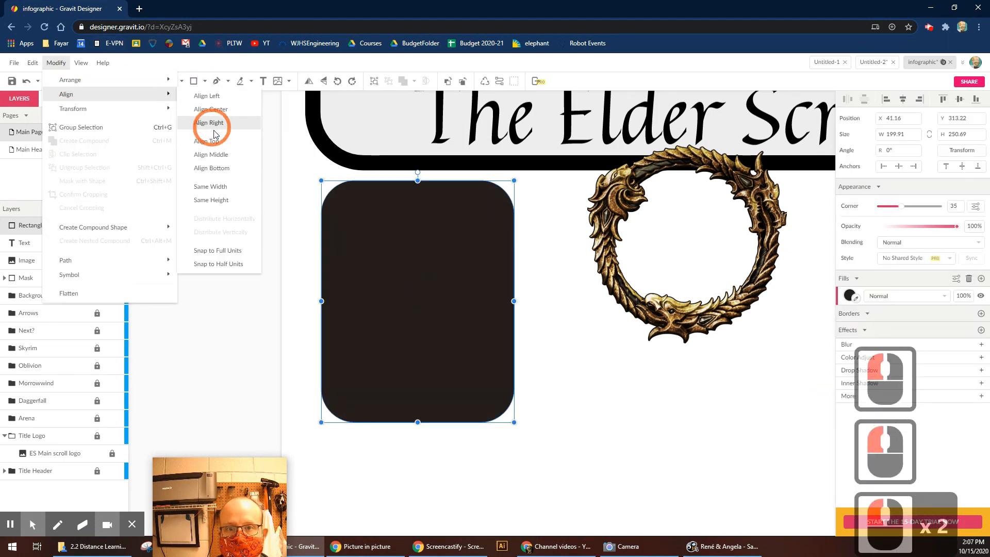
pyautogui.click(61, 83)
pyautogui.click(232, 123)
# Change the Arena description text colour from black to white.
pyautogui.click(453, 394)
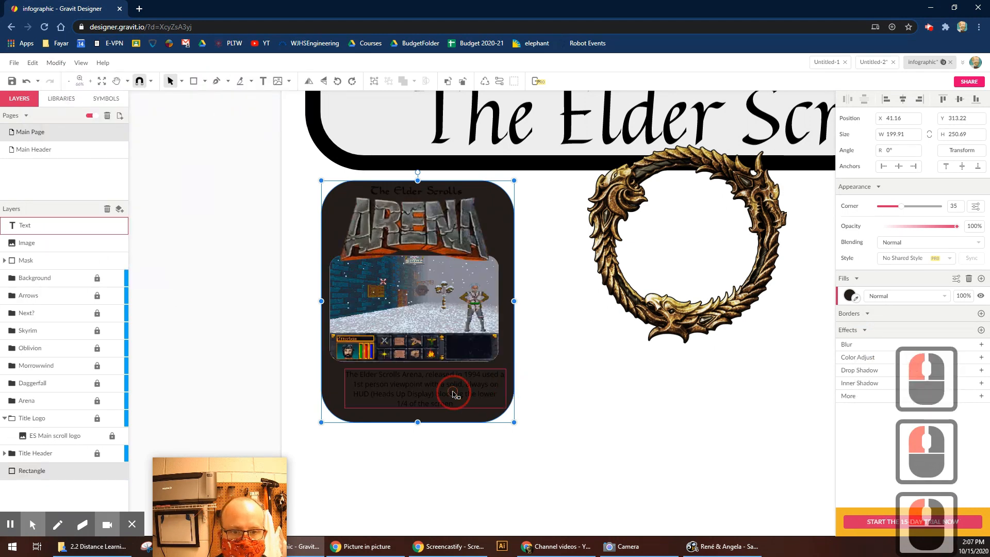
pyautogui.click(856, 207)
pyautogui.moveTo(864, 259); pyautogui.dragTo(807, 229)
pyautogui.click(429, 226)
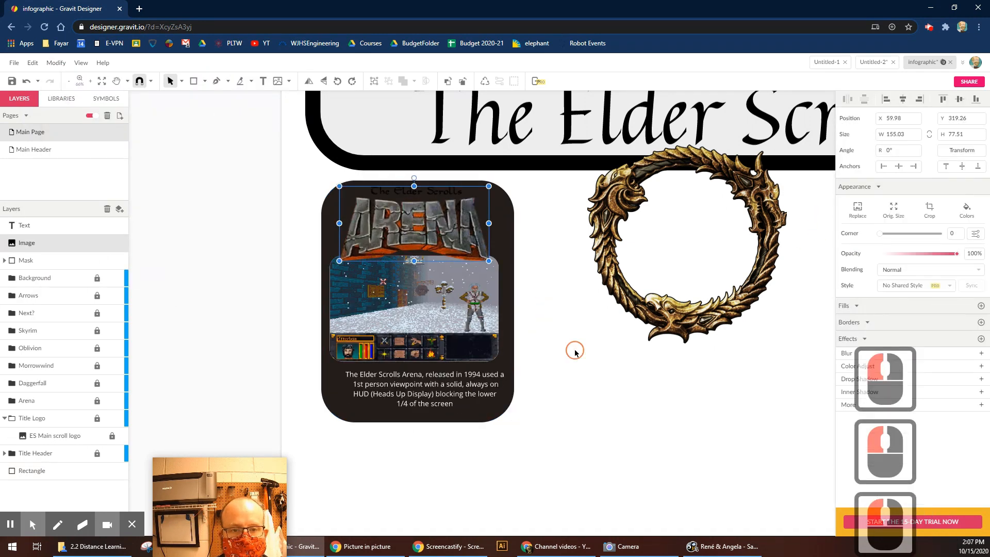
pyautogui.click(578, 348)
# Fill the card background red and select all the Arena card objects.
pyautogui.click(505, 237)
pyautogui.click(850, 295)
pyautogui.moveTo(966, 326); pyautogui.dragTo(964, 339)
pyautogui.click(538, 416)
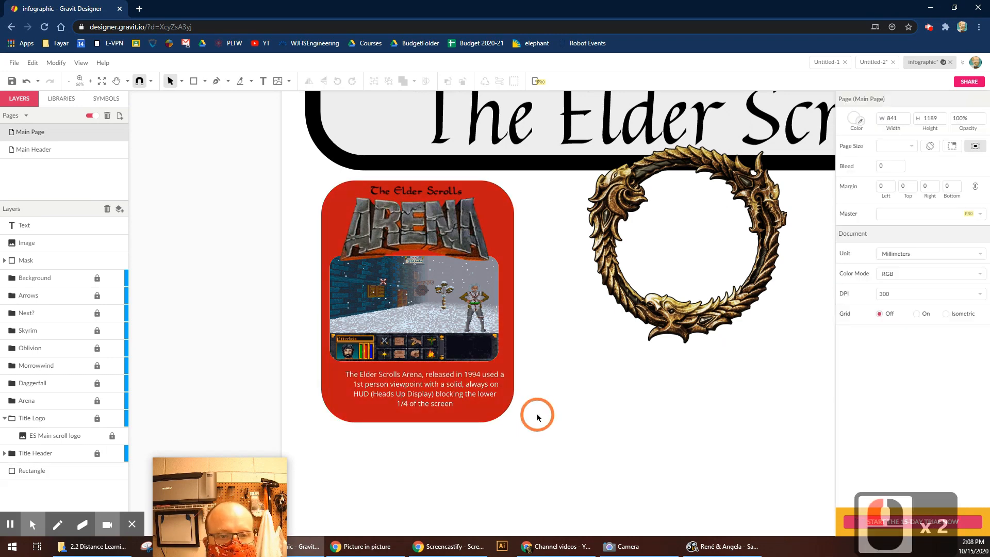
pyautogui.moveTo(463, 284); pyautogui.dragTo(423, 384)
# Centre the Arena card objects on each other and select the red background.
pyautogui.click(904, 99)
pyautogui.click(552, 418)
pyautogui.click(508, 356)
pyautogui.click(850, 296)
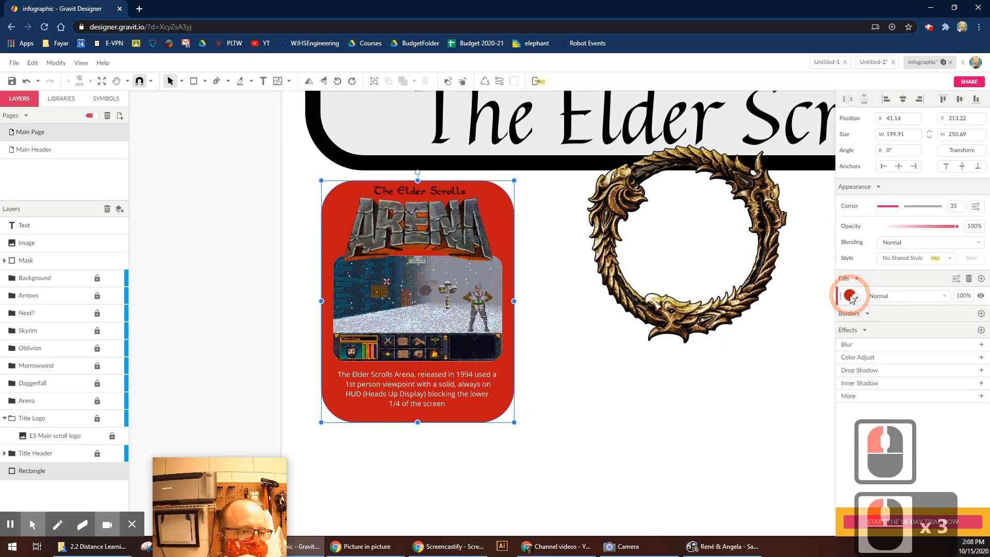
# Try a texture fill, then a red radial gradient with a lighter inner colour.
pyautogui.click(935, 315)
pyautogui.click(901, 356)
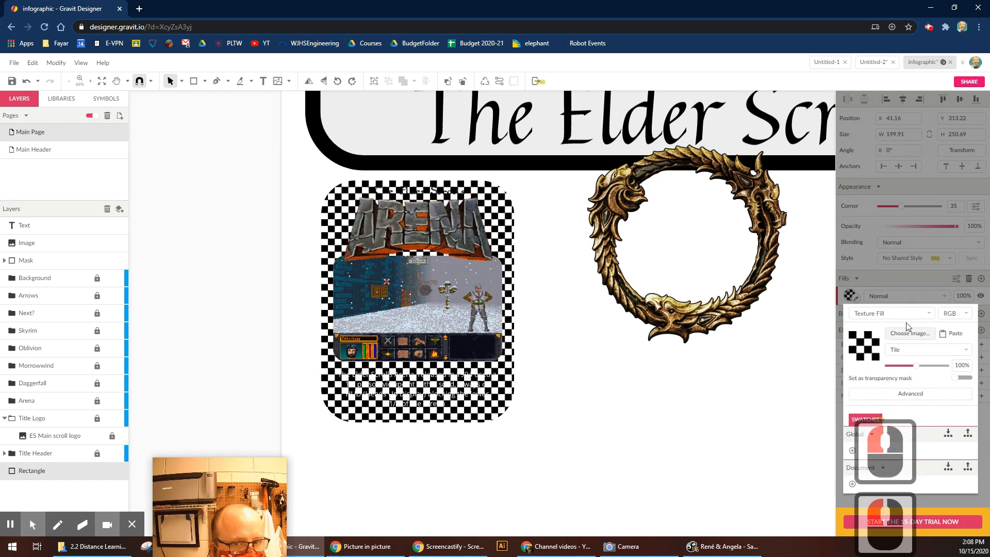
pyautogui.click(893, 313)
pyautogui.click(896, 339)
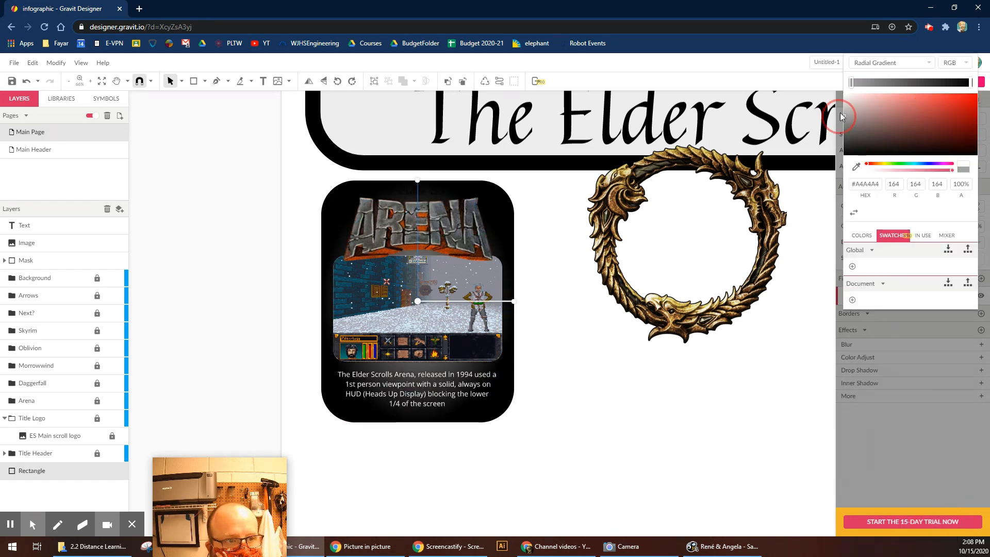
pyautogui.click(963, 103)
pyautogui.click(852, 83)
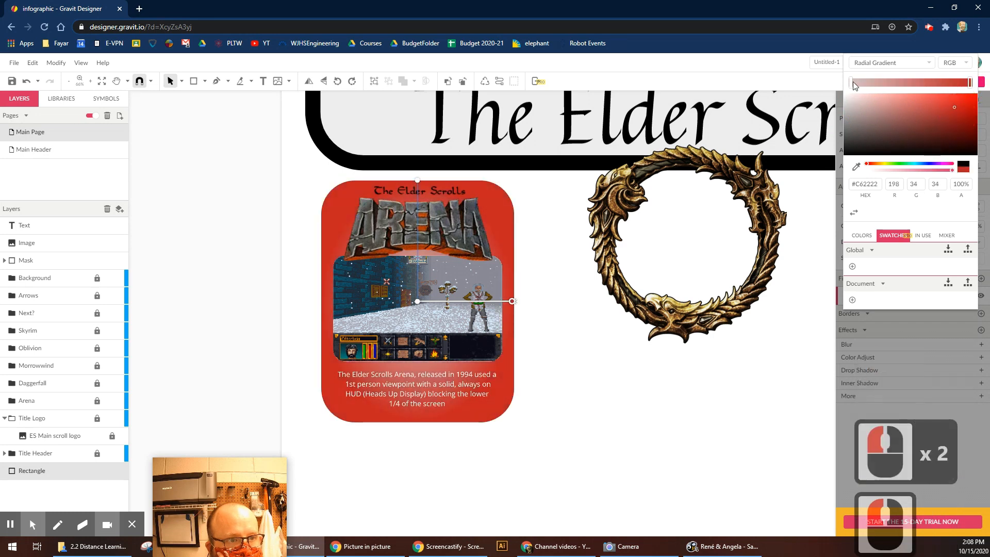
pyautogui.click(866, 110)
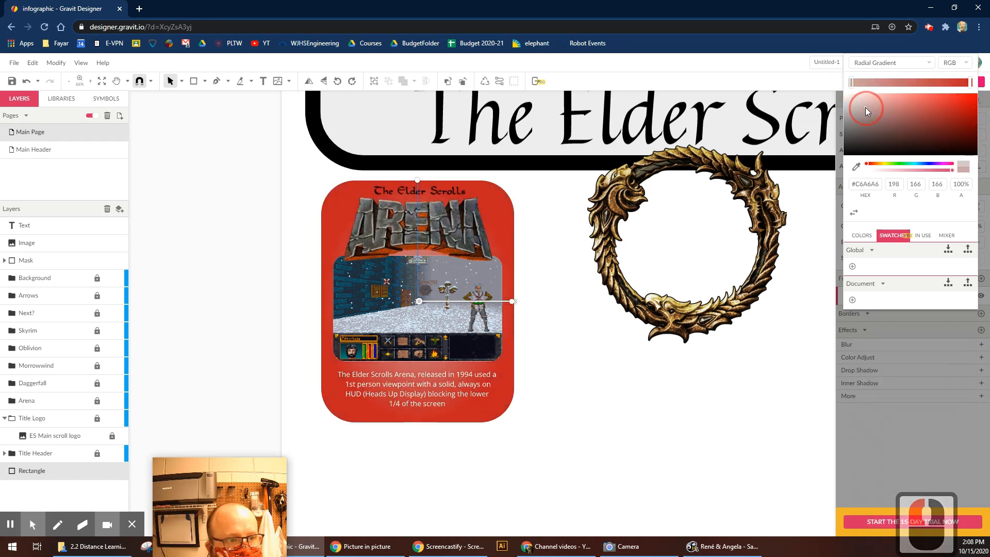
# Return the card to a solid light blue #A5CCDF fill and copy all four card objects.
pyautogui.click(910, 64)
pyautogui.click(909, 73)
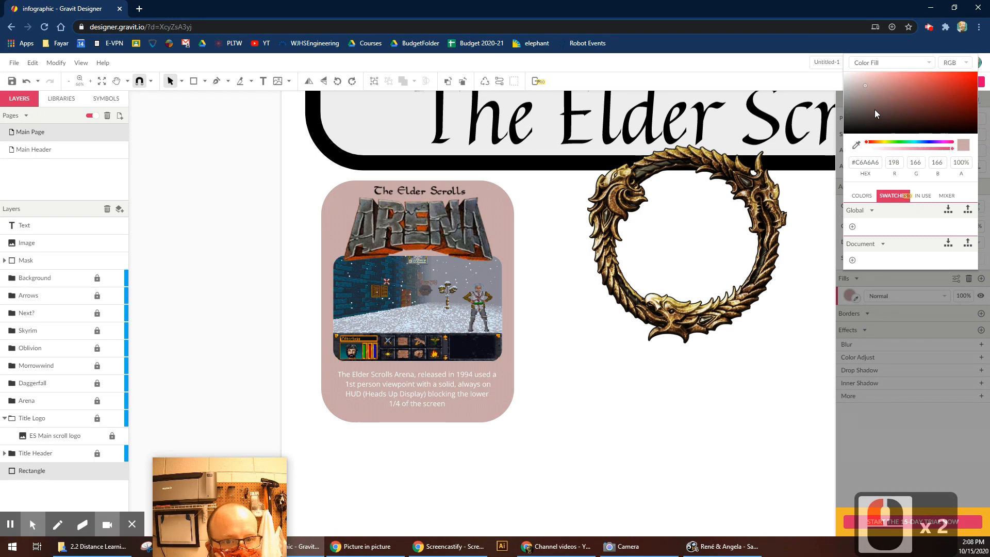
pyautogui.moveTo(872, 113); pyautogui.dragTo(884, 82)
pyautogui.moveTo(919, 143)
pyautogui.mouseDown()
pyautogui.moveTo(927, 147)
pyautogui.moveTo(914, 144)
pyautogui.mouseUp()
pyautogui.moveTo(882, 76); pyautogui.dragTo(876, 80)
pyautogui.click(572, 297)
pyautogui.moveTo(534, 177); pyautogui.dragTo(275, 464)
pyautogui.hotkey('ctrl', 'c')
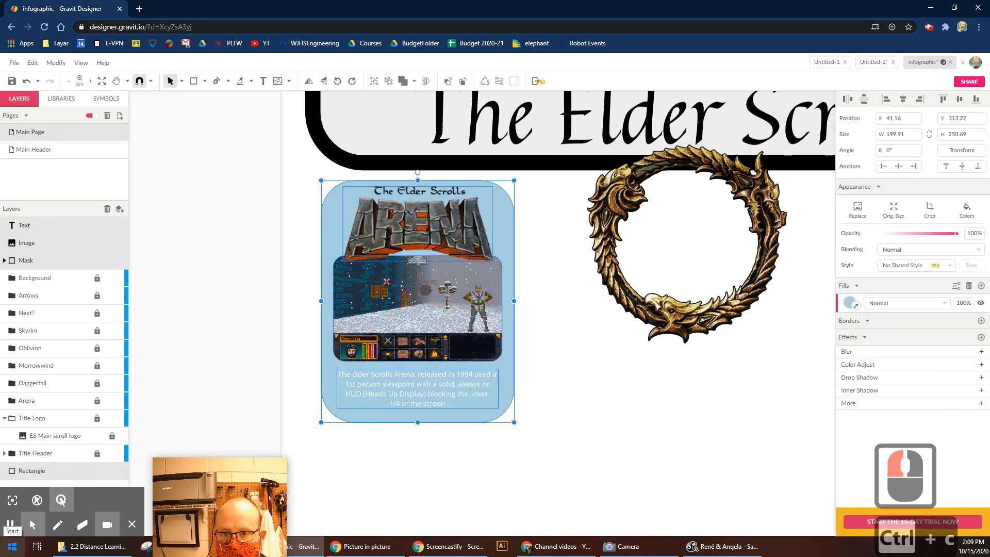
# Move the Rectangle, Mask, Image and Text layers into the Arena folder.
pyautogui.scroll(-6, 84, 438)
pyautogui.scroll(3, 84, 437)
pyautogui.click(97, 492)
pyautogui.moveTo(62, 475); pyautogui.dragTo(32, 474)
pyautogui.moveTo(34, 406); pyautogui.dragTo(33, 404)
pyautogui.moveTo(28, 261); pyautogui.dragTo(32, 386)
pyautogui.moveTo(22, 226); pyautogui.dragTo(29, 381)
# Select the Arena description text and expand then collapse the Arena folder.
pyautogui.click(454, 471)
pyautogui.click(465, 388)
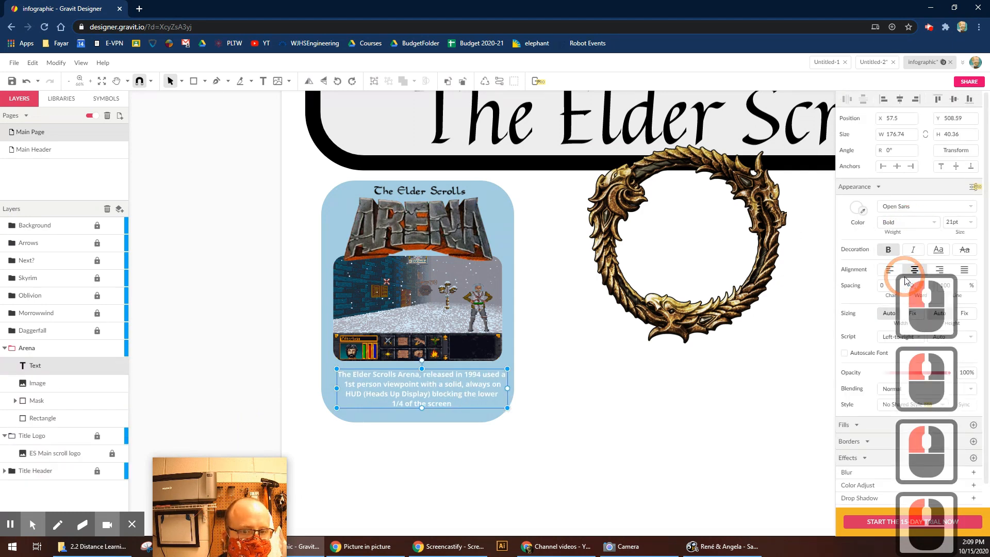
pyautogui.click(7, 353)
pyautogui.doubleClick(5, 349)
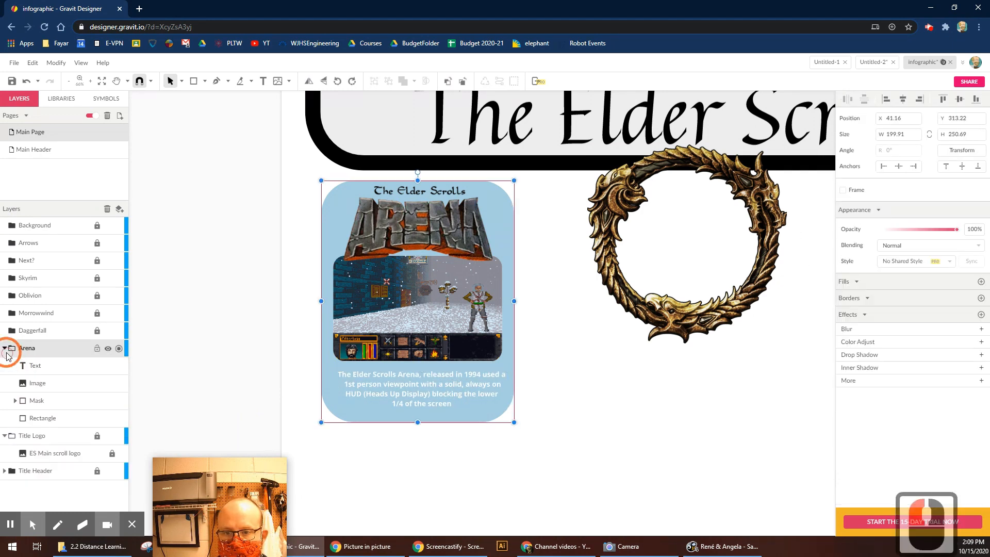
pyautogui.click(97, 331)
pyautogui.click(4, 348)
# Copy the Arena card, lock the Arena layer, and make Daggerfall the active unlocked layer.
pyautogui.click(542, 285)
pyautogui.moveTo(537, 185); pyautogui.dragTo(299, 454)
pyautogui.hotkey('ctrl', 'c')
pyautogui.hotkey('ctrl', 'c')
pyautogui.click(96, 348)
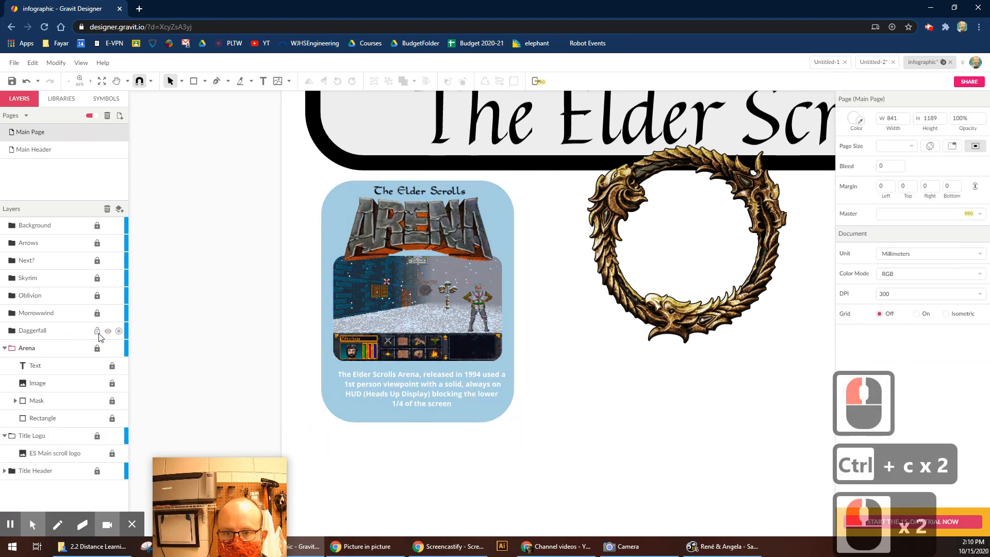
pyautogui.click(99, 333)
pyautogui.click(24, 333)
pyautogui.click(98, 331)
# Paste the copied card into Daggerfall and move it right, then undo the move.
pyautogui.click(24, 331)
pyautogui.press('space')
pyautogui.moveTo(692, 387); pyautogui.dragTo(338, 382)
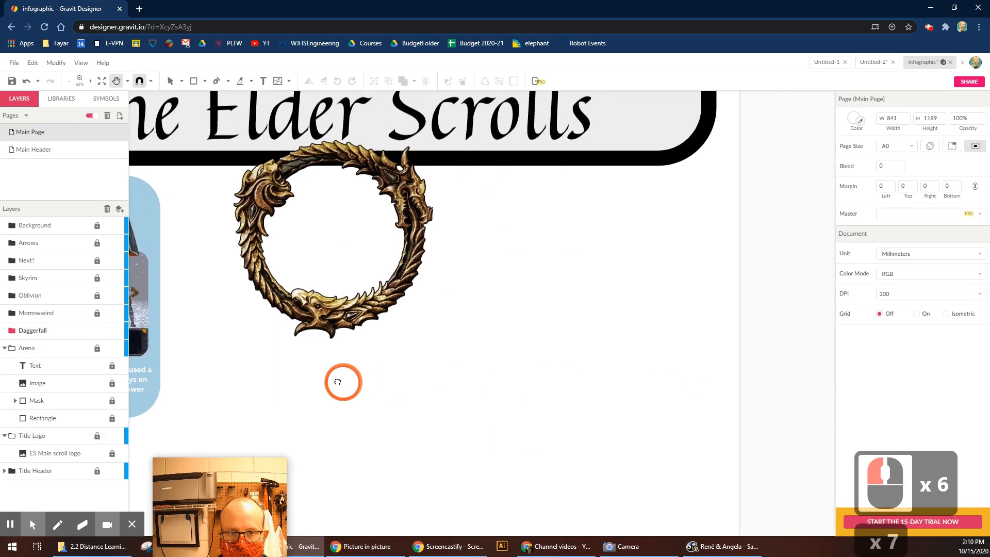
pyautogui.hotkey('ctrl', 'v')
pyautogui.moveTo(599, 377); pyautogui.dragTo(670, 412)
pyautogui.click(372, 400)
pyautogui.press('space')
pyautogui.moveTo(372, 400); pyautogui.dragTo(419, 386)
pyautogui.click(598, 360)
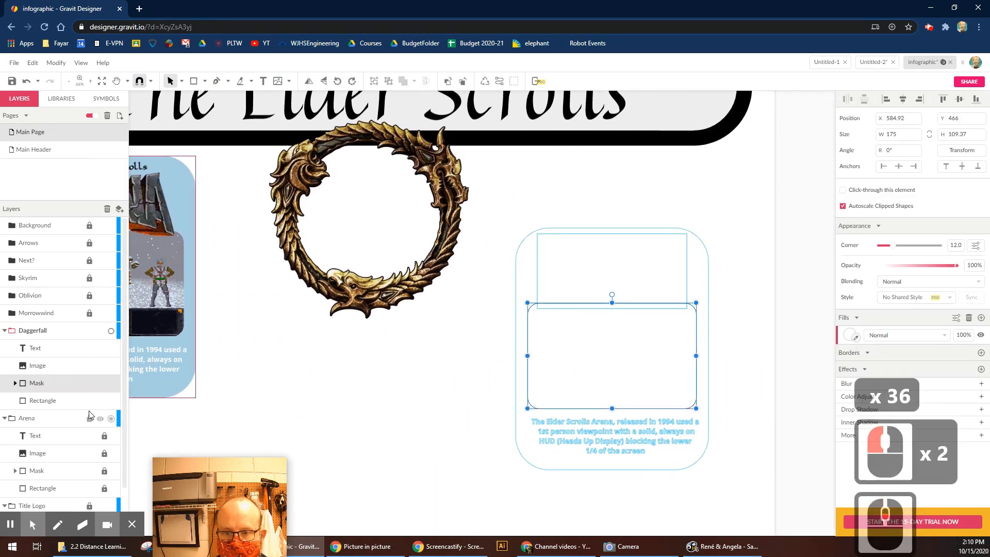
pyautogui.hotkey('ctrl', 'z')
# Select the Daggerfall layer's contents and lock the Arena layer.
pyautogui.click(28, 335)
pyautogui.click(33, 350)
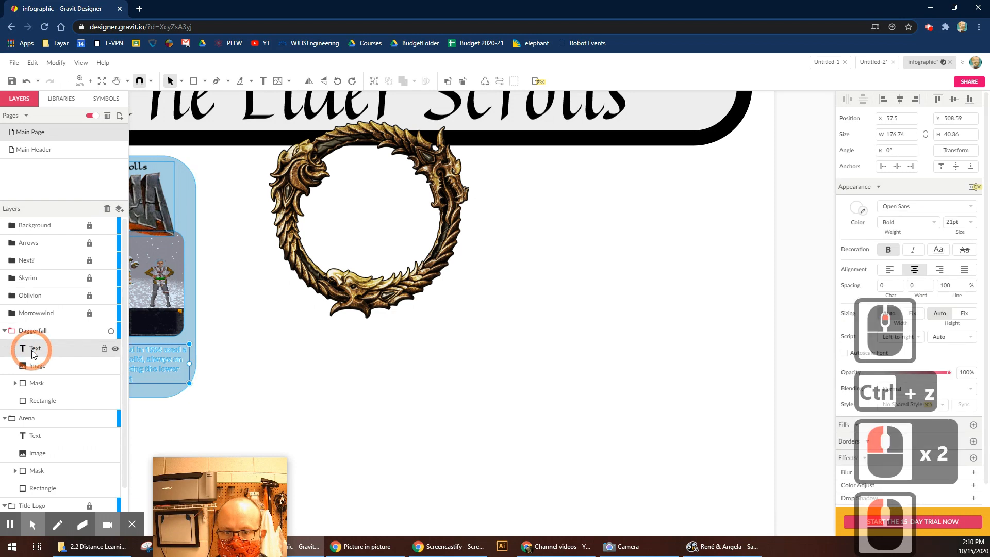
pyautogui.click(201, 345)
pyautogui.click(33, 351)
pyautogui.click(213, 396)
pyautogui.press('space')
pyautogui.moveTo(213, 395); pyautogui.dragTo(327, 384)
# Select the Daggerfall card objects and move them to the right of the locked Arena card.
pyautogui.click(90, 419)
pyautogui.moveTo(349, 144); pyautogui.dragTo(145, 425)
pyautogui.moveTo(181, 257); pyautogui.dragTo(703, 297)
pyautogui.click(510, 379)
pyautogui.moveTo(342, 151); pyautogui.dragTo(193, 387)
pyautogui.click(593, 353)
pyautogui.press('space')
pyautogui.moveTo(634, 366); pyautogui.dragTo(467, 359)
# Check the copy's background fill, hide the Daggerfall layer and delete the Daggerfall card copy.
pyautogui.click(475, 357)
pyautogui.click(851, 293)
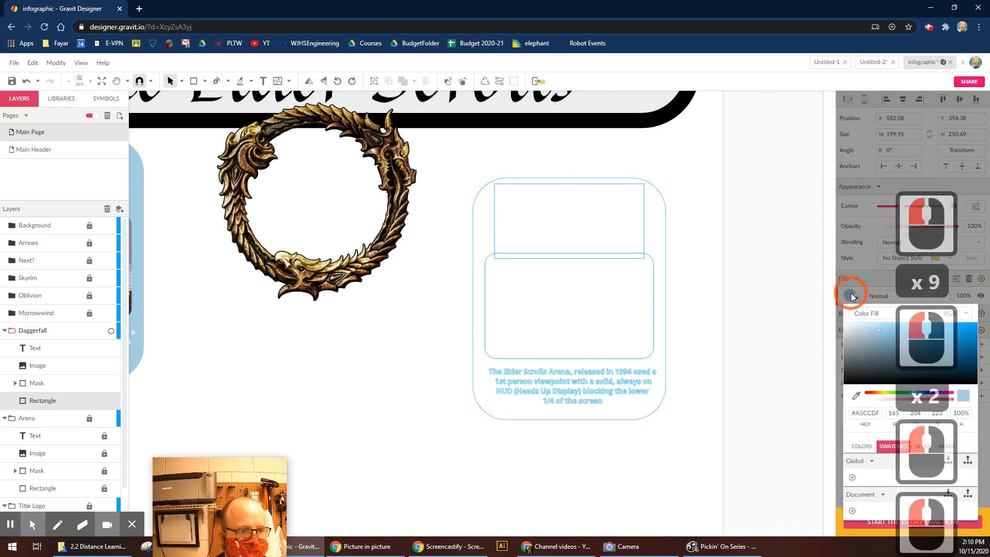
pyautogui.click(651, 343)
pyautogui.press('space')
pyautogui.moveTo(325, 445); pyautogui.dragTo(617, 405)
pyautogui.moveTo(518, 368); pyautogui.dragTo(416, 358)
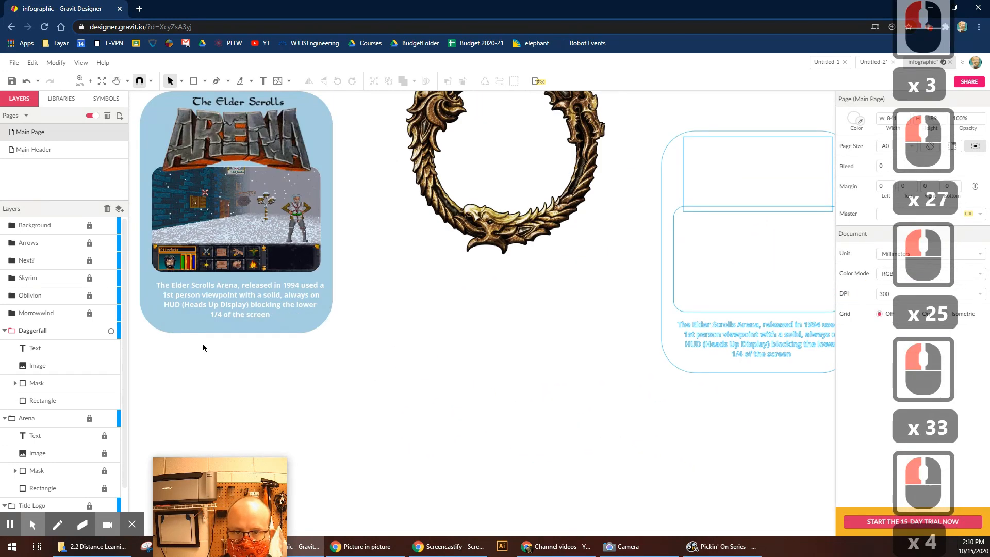
pyautogui.click(101, 332)
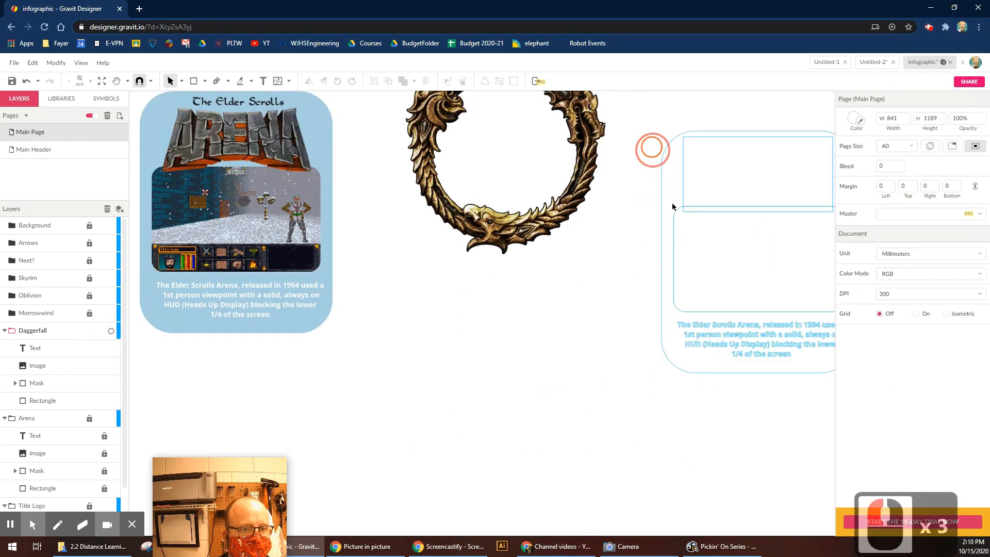
pyautogui.click(673, 206)
pyautogui.press('Delete')
# Copy the Arena card background into Daggerfall, then delete the pasted background.
pyautogui.click(281, 327)
pyautogui.hotkey('ctrl', 'c')
pyautogui.click(38, 330)
pyautogui.hotkey('ctrl', 'v')
pyautogui.click(719, 365)
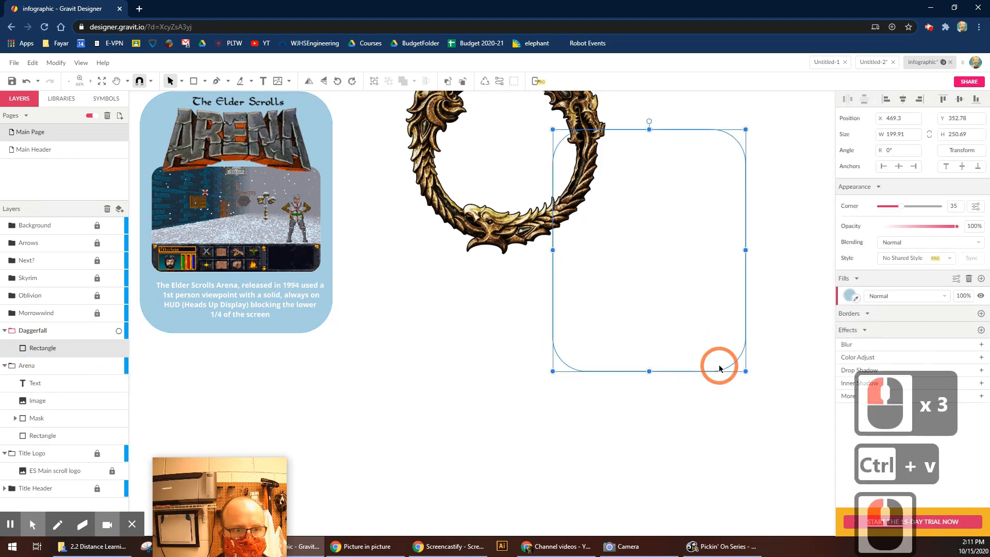
pyautogui.press('Delete')
# Collapse the Arena folder, then select and copy all the Arena card objects.
pyautogui.click(5, 349)
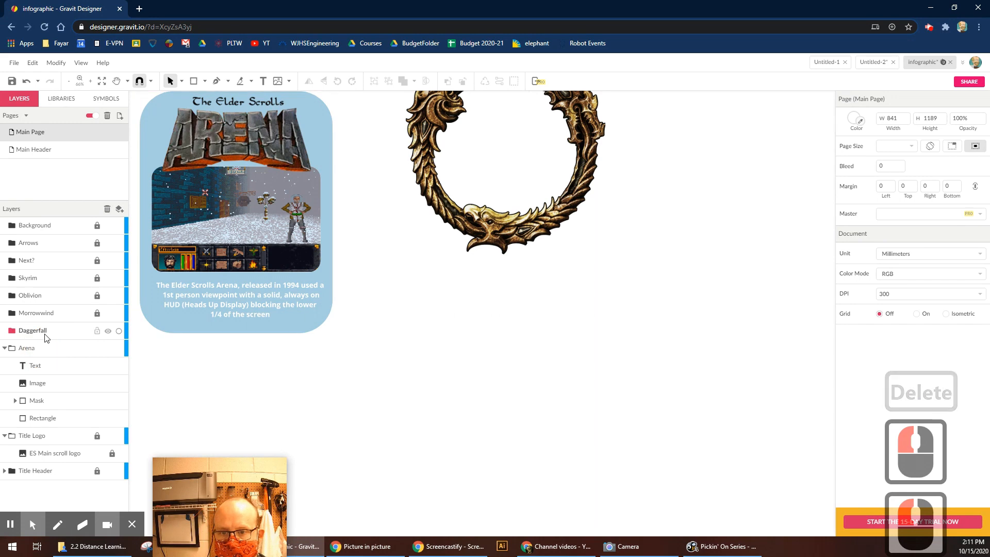
pyautogui.click(82, 348)
pyautogui.click(118, 348)
pyautogui.click(119, 348)
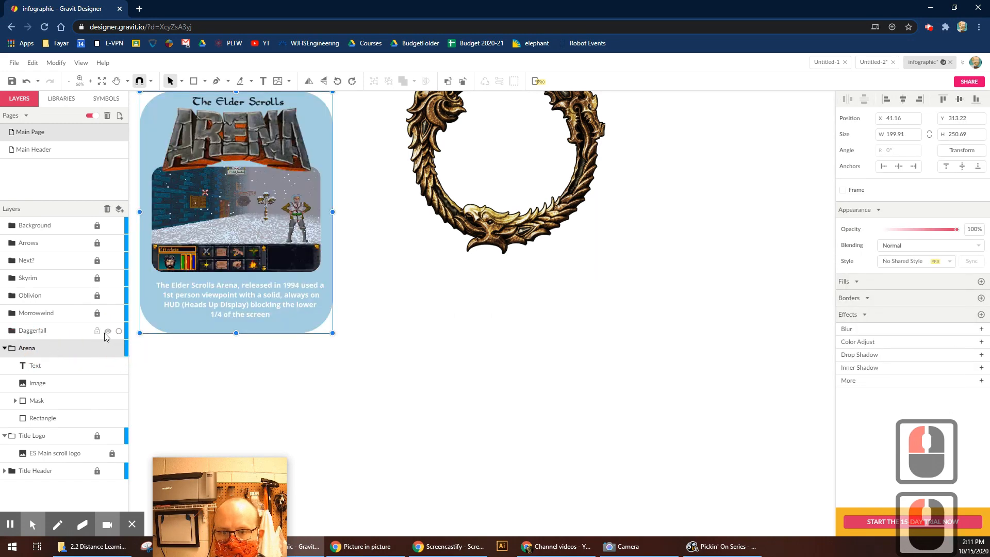
pyautogui.moveTo(142, 370); pyautogui.dragTo(350, 122)
pyautogui.hotkey('ctrl', 'c')
# Paste the Arena card into the Daggerfall layer and drag the copy to the right.
pyautogui.click(30, 331)
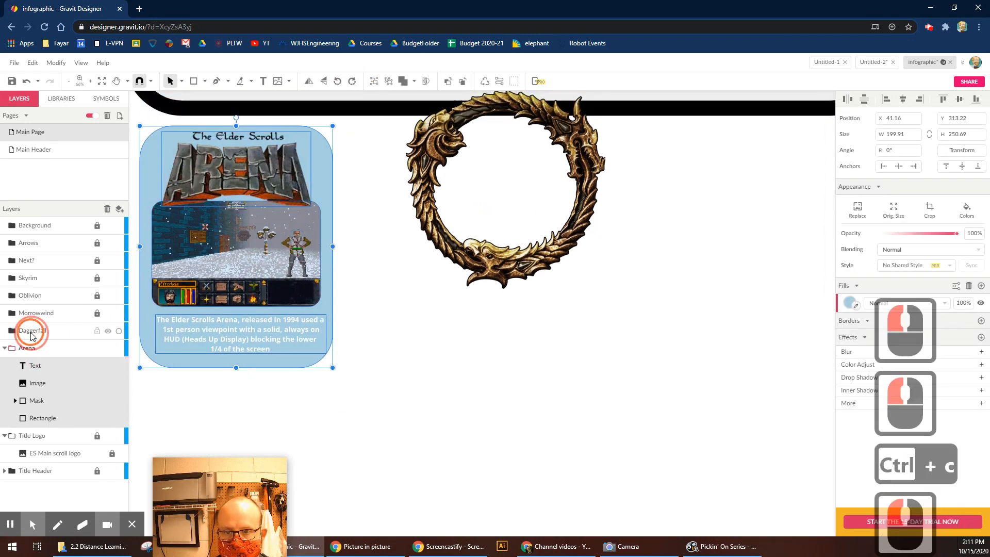
pyautogui.press('space')
pyautogui.moveTo(546, 353); pyautogui.dragTo(337, 360)
pyautogui.click(348, 333)
pyautogui.hotkey('ctrl', 'v')
pyautogui.press('space')
pyautogui.moveTo(444, 326); pyautogui.dragTo(604, 326)
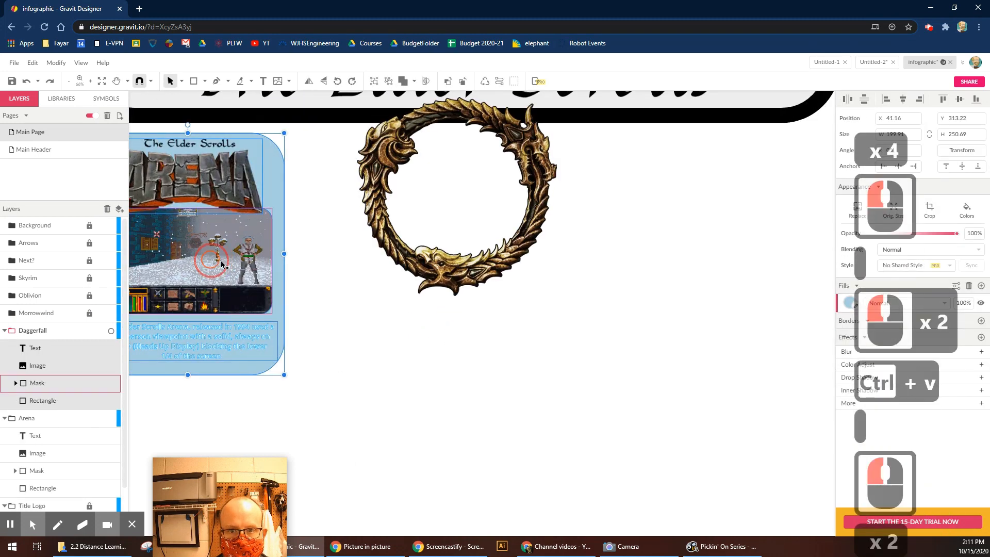
pyautogui.moveTo(206, 268); pyautogui.dragTo(739, 300)
# Nudge the copy down and left, then delete its Arena title logo.
pyautogui.click(111, 333)
pyautogui.press('space')
pyautogui.moveTo(548, 373); pyautogui.dragTo(402, 391)
pyautogui.moveTo(574, 291); pyautogui.dragTo(532, 372)
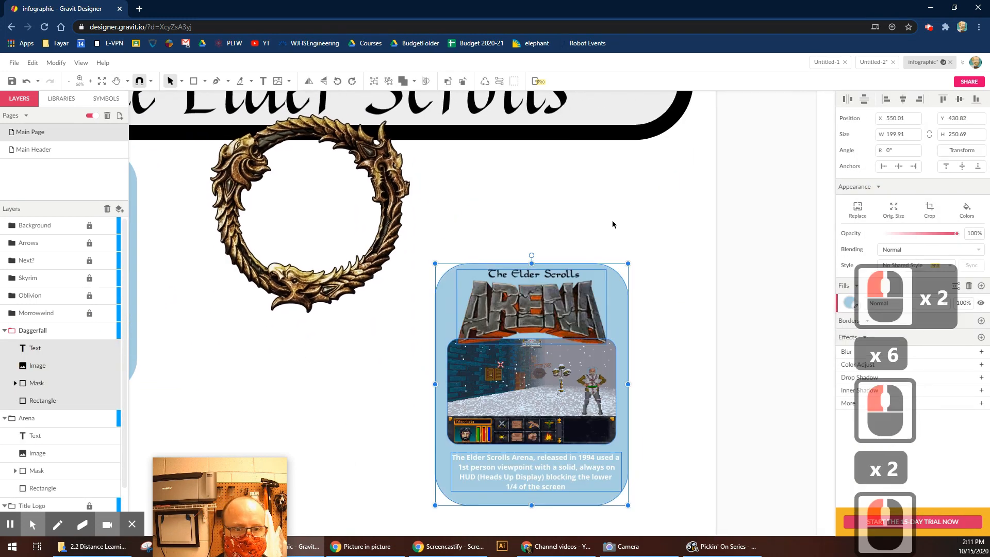
pyautogui.click(408, 341)
pyautogui.click(550, 311)
pyautogui.press('Delete')
pyautogui.click(56, 64)
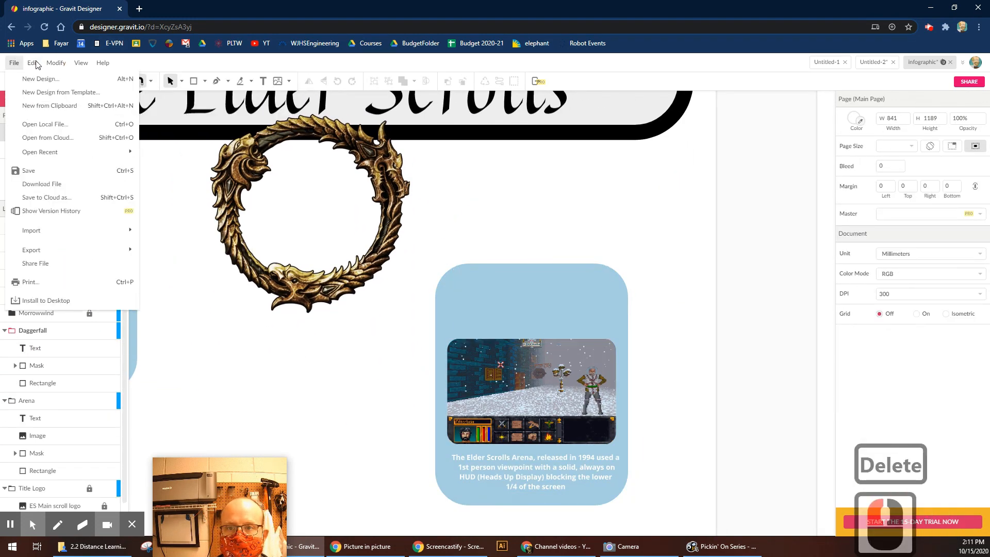
# Select the Daggerfall layer and lock the Arena layer.
pyautogui.moveTo(88, 257)
pyautogui.click(530, 232)
pyautogui.click(30, 335)
pyautogui.click(89, 401)
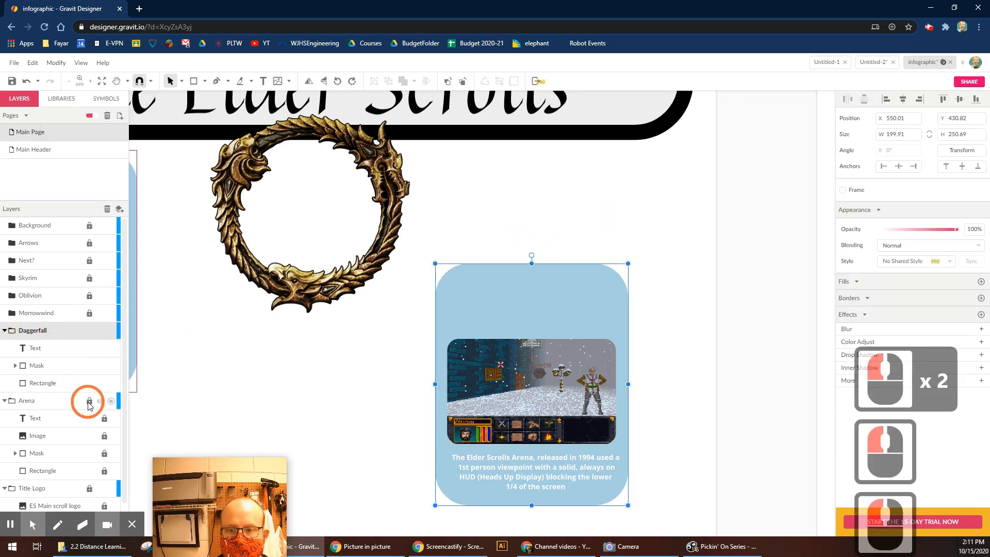
pyautogui.click(530, 227)
pyautogui.click(58, 64)
pyautogui.click(48, 233)
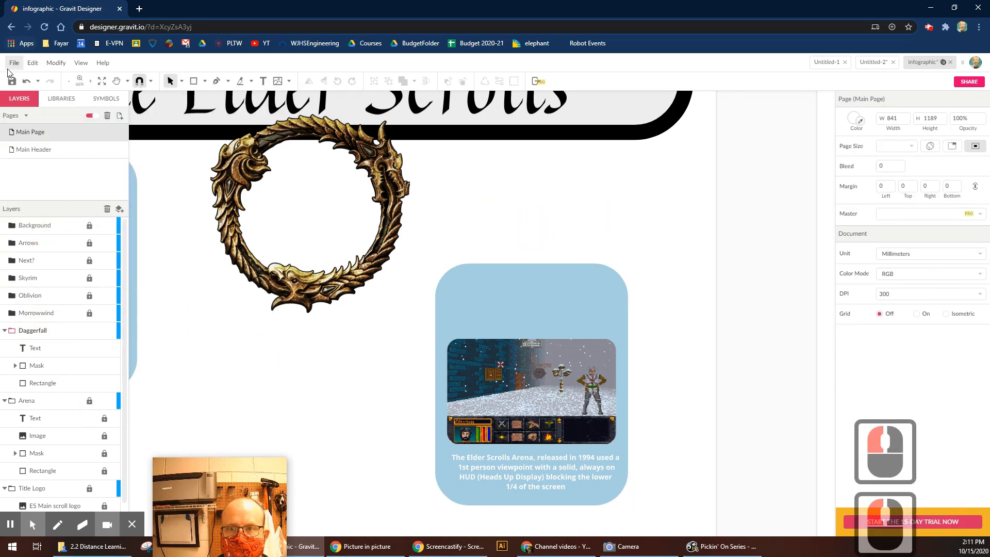
# Import the Daggerfall promo screenshot and place it beside the copied card.
pyautogui.click(12, 65)
pyautogui.moveTo(39, 231)
pyautogui.click(168, 232)
pyautogui.doubleClick(234, 95)
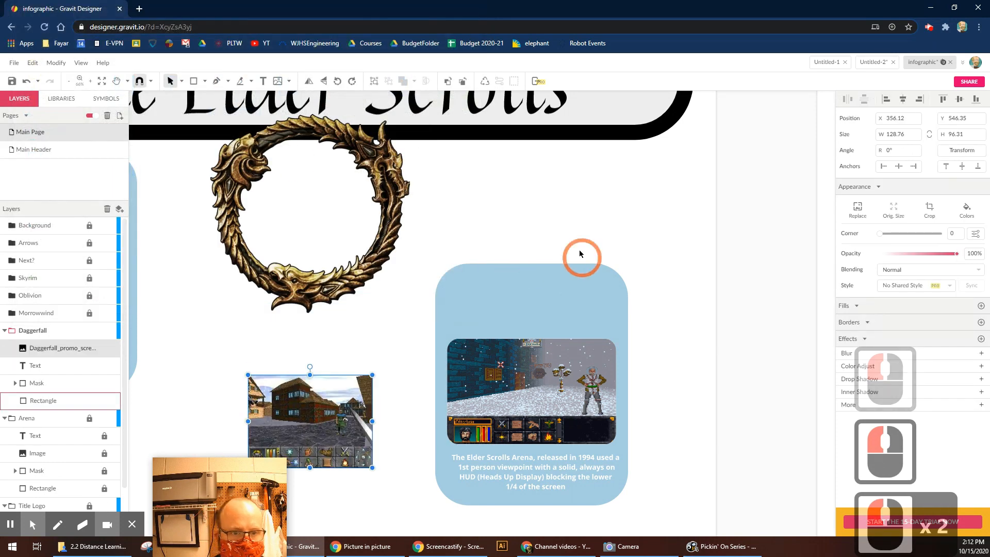
pyautogui.moveTo(398, 373); pyautogui.dragTo(338, 380)
# Release the Arena screenshot from its mask and delete it.
pyautogui.click(515, 384)
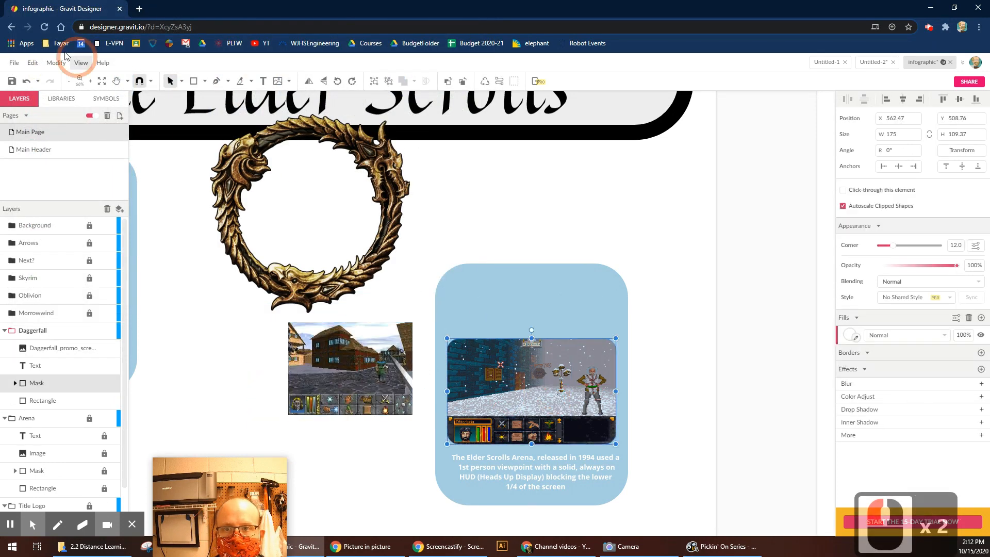
pyautogui.click(57, 63)
pyautogui.click(94, 169)
pyautogui.click(548, 378)
pyautogui.press('Delete')
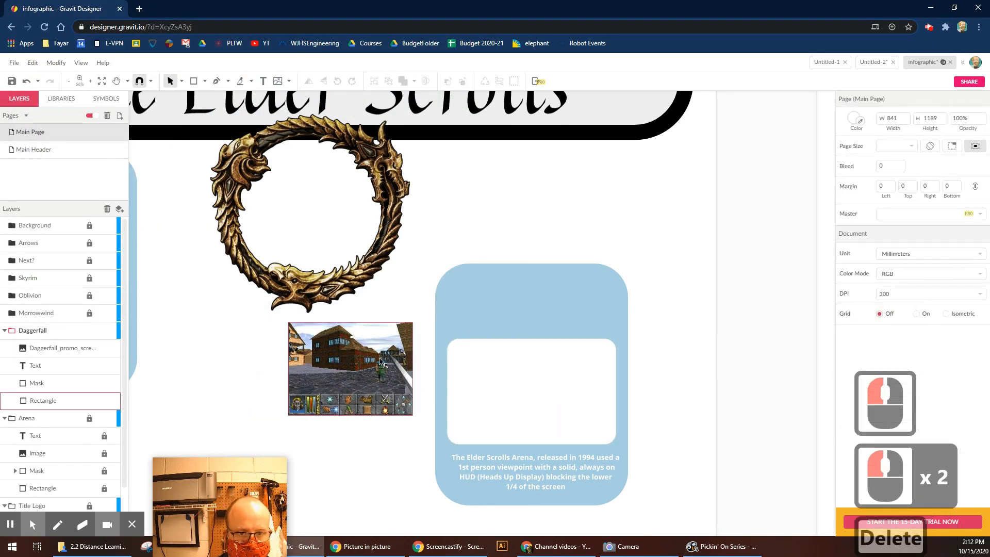
# Enlarge the Daggerfall screenshot and line it up with the white frame shape.
pyautogui.moveTo(411, 402); pyautogui.dragTo(591, 419)
pyautogui.moveTo(633, 451); pyautogui.dragTo(641, 460)
pyautogui.moveTo(570, 413); pyautogui.dragTo(338, 410)
pyautogui.moveTo(524, 397); pyautogui.dragTo(360, 409)
# Clip the Daggerfall screenshot inside the white frame and set it back in the card.
pyautogui.keyDown('shift'); pyautogui.click(370, 342); pyautogui.keyUp('shift')
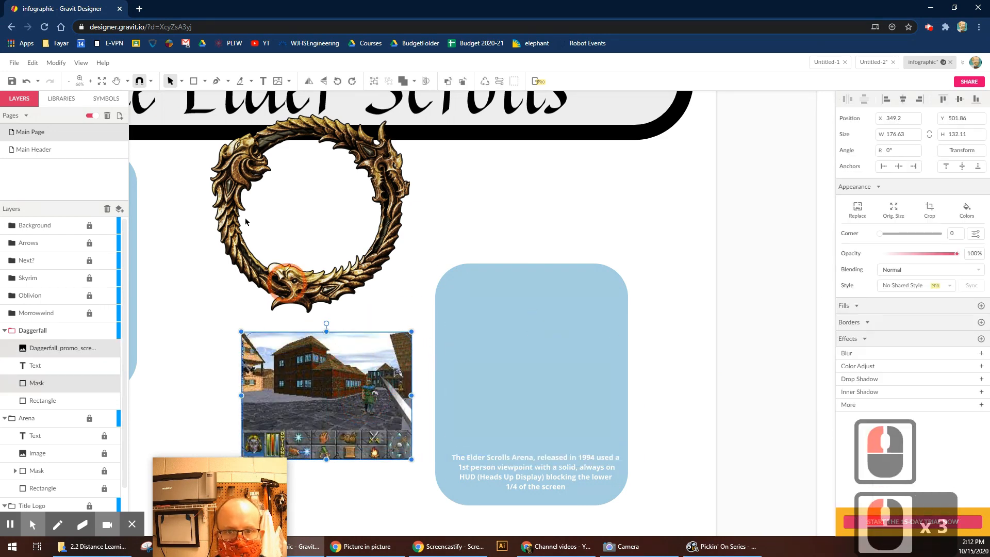
pyautogui.click(55, 63)
pyautogui.click(83, 181)
pyautogui.hotkey('ctrl', 'z')
pyautogui.click(55, 63)
pyautogui.click(82, 180)
pyautogui.click(324, 402)
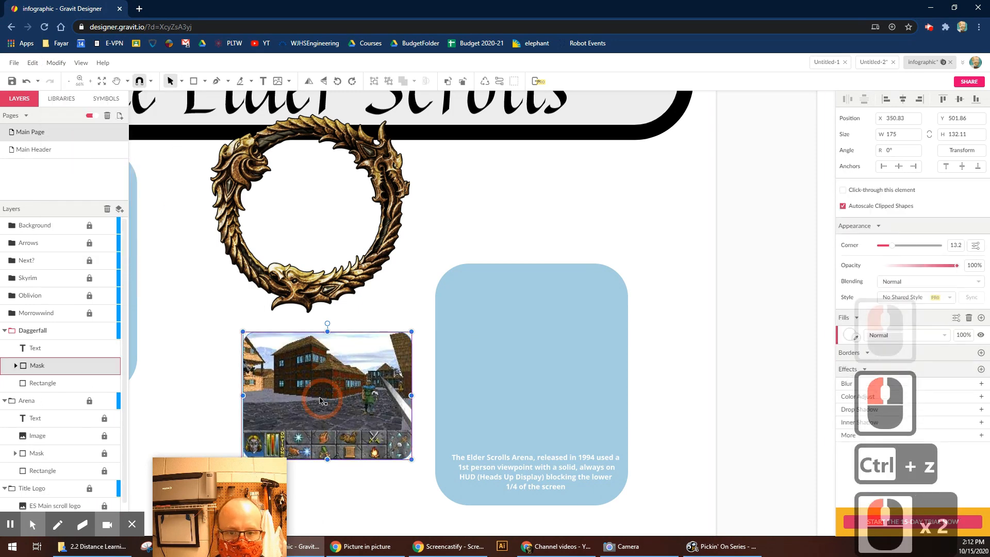
pyautogui.moveTo(527, 388); pyautogui.dragTo(523, 388)
pyautogui.click(553, 239)
# Place the daggerfall logo image and shrink it to fit the card's top.
pyautogui.click(56, 63)
pyautogui.moveTo(11, 65)
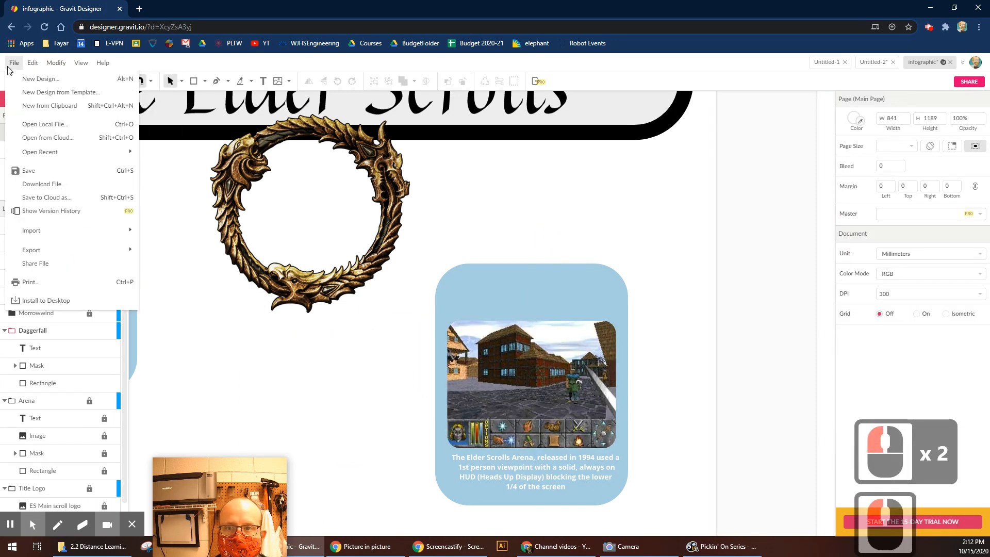
pyautogui.click(38, 230)
pyautogui.click(159, 233)
pyautogui.doubleClick(179, 97)
pyautogui.moveTo(318, 385); pyautogui.dragTo(538, 291)
pyautogui.moveTo(676, 248); pyautogui.dragTo(458, 540)
# Replace the caption opening with 'The Elder Scrolls II: Daggerfall, released in 1996,'.
pyautogui.click(537, 452)
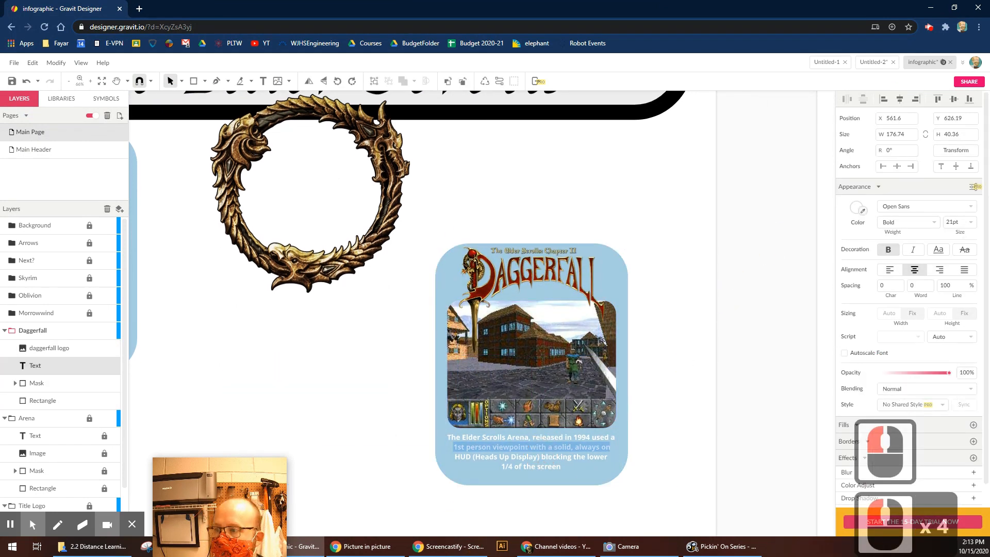
pyautogui.tripleClick(527, 450)
pyautogui.hotkey('ctrl', 'a')
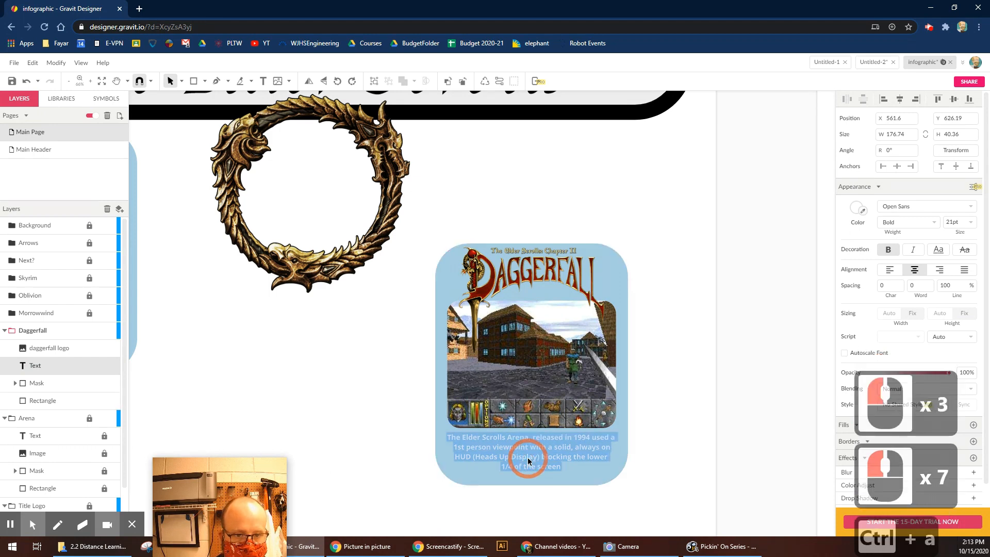
pyautogui.write('the Elder')
pyautogui.press('BackSpace')
pyautogui.press('BackSpace')
pyautogui.press('BackSpace')
pyautogui.press('BackSpace')
pyautogui.press('BackSpace')
pyautogui.press('BackSpace')
pyautogui.press('BackSpace')
pyautogui.press('BackSpace')
pyautogui.press('BackSpace')
pyautogui.press('BackSpace')
pyautogui.press('BackSpace')
pyautogui.press('BackSpace')
pyautogui.write('The Elder SCrolls')
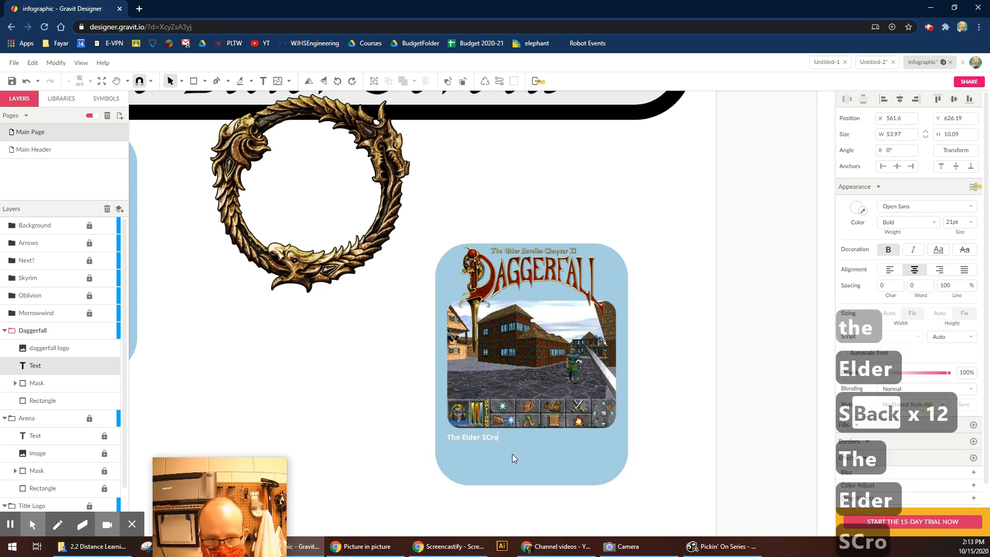
pyautogui.press('BackSpace')
pyautogui.press('BackSpace')
pyautogui.press('BackSpace')
pyautogui.press('BackSpace')
pyautogui.press('BackSpace')
pyautogui.press('BackSpace')
pyautogui.write('crolls II: Daggerfall')
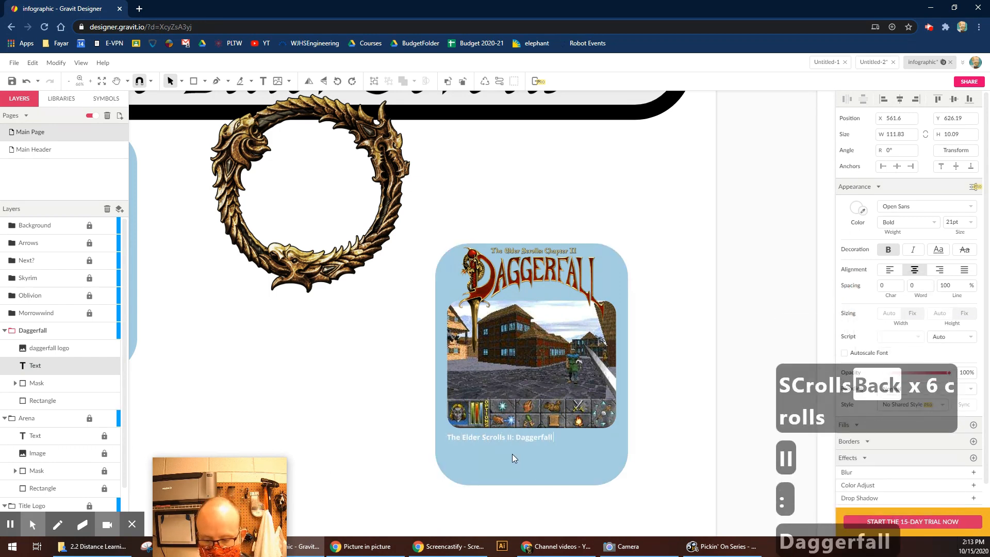
pyautogui.write(' , released in 1996')
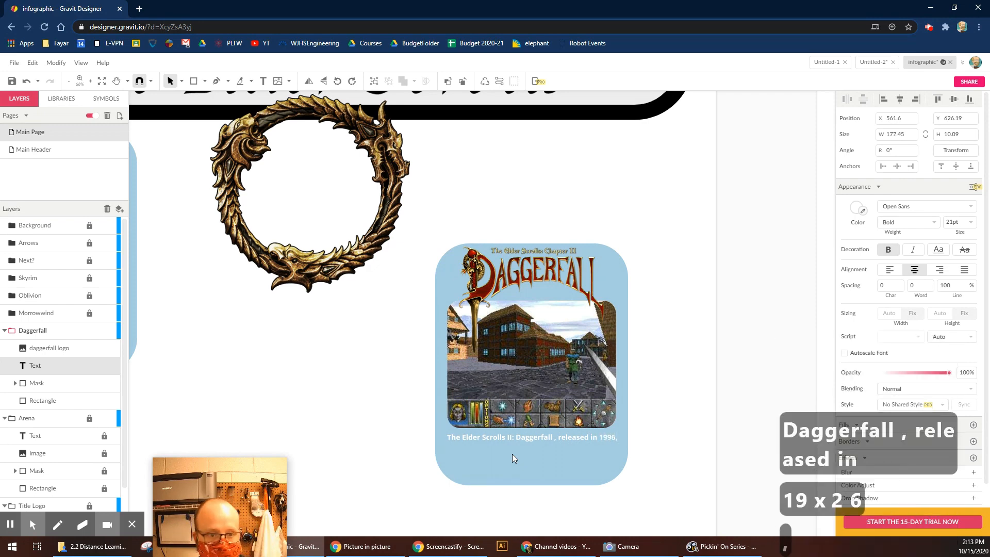
pyautogui.write(', continued the')
pyautogui.press('BackSpace')
pyautogui.press('BackSpace')
pyautogui.press('BackSpace')
pyautogui.press('BackSpace')
pyautogui.press('BackSpace')
pyautogui.press('BackSpace')
pyautogui.press('BackSpace')
pyautogui.press('BackSpace')
pyautogui.press('BackSpace')
pyautogui.press('BackSpace')
pyautogui.press('BackSpace')
pyautogui.press('BackSpace')
pyautogui.press('BackSpace')
pyautogui.press('BackSpace')
pyautogui.press('BackSpace')
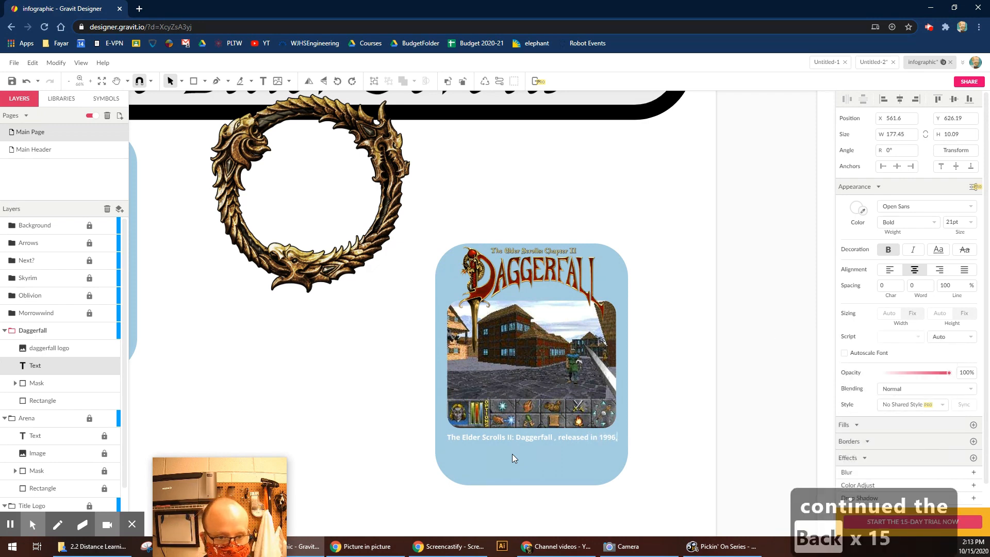
# Add caption lines about keeping 1st-person view, a simplified HUD and improved graphics.
pyautogui.press('Return')
pyautogui.write('continued the use of thre')
pyautogui.press('BackSpace')
pyautogui.press('BackSpace')
pyautogui.press('BackSpace')
pyautogui.write('he 1st person viewpoint')
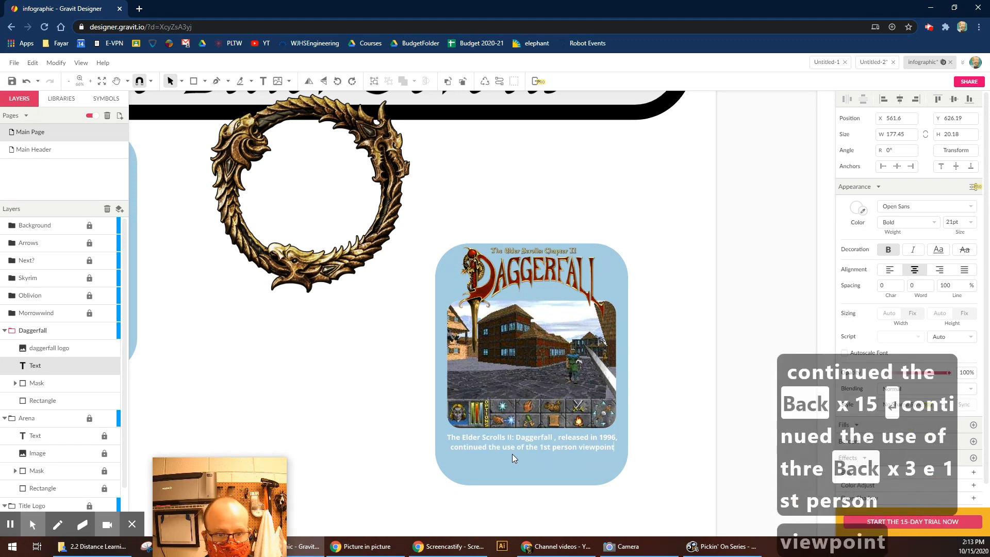
pyautogui.write(', but')
pyautogui.press('BackSpace')
pyautogui.press('BackSpace')
pyautogui.press('BackSpace')
pyautogui.press('BackSpace')
pyautogui.press('Return')
pyautogui.write('but simplified the ')
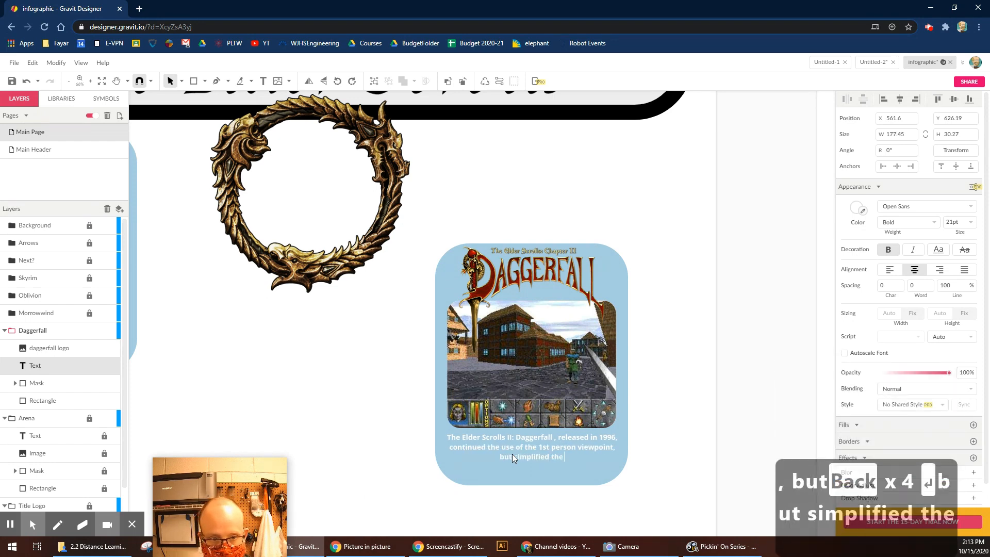
pyautogui.write('HUD in')
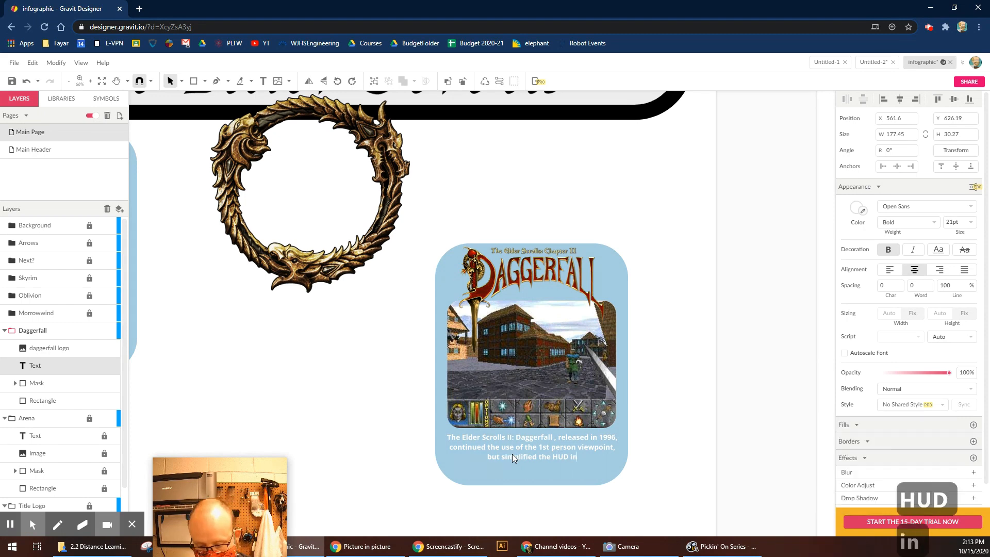
pyautogui.write(' addition to improvi')
pyautogui.press('BackSpace')
pyautogui.write('ving')
pyautogui.press('Return')
pyautogui.write('the overall graphics of the game.')
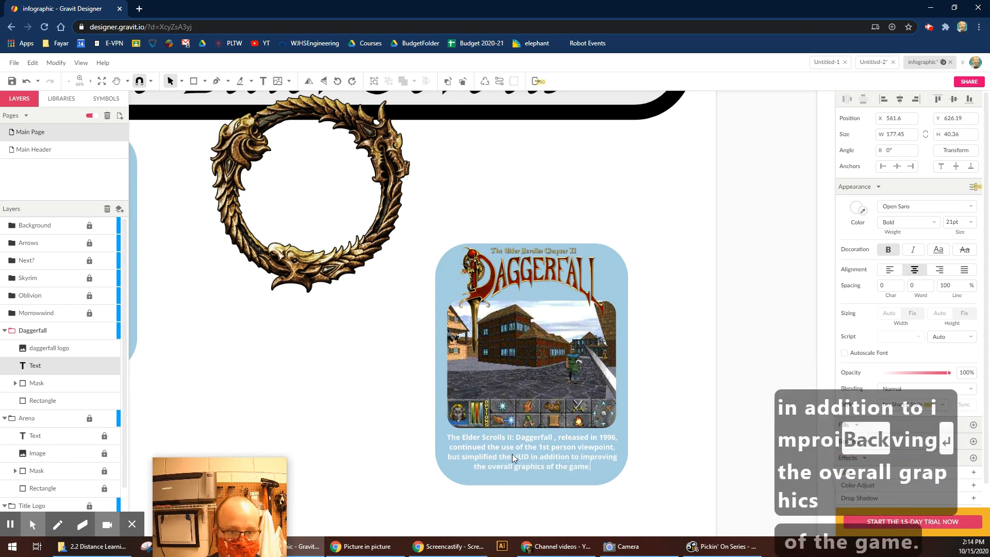
pyautogui.click(645, 283)
# Darken the blue fill of the Daggerfall card's background rectangle.
pyautogui.click(599, 285)
pyautogui.click(621, 284)
pyautogui.click(852, 295)
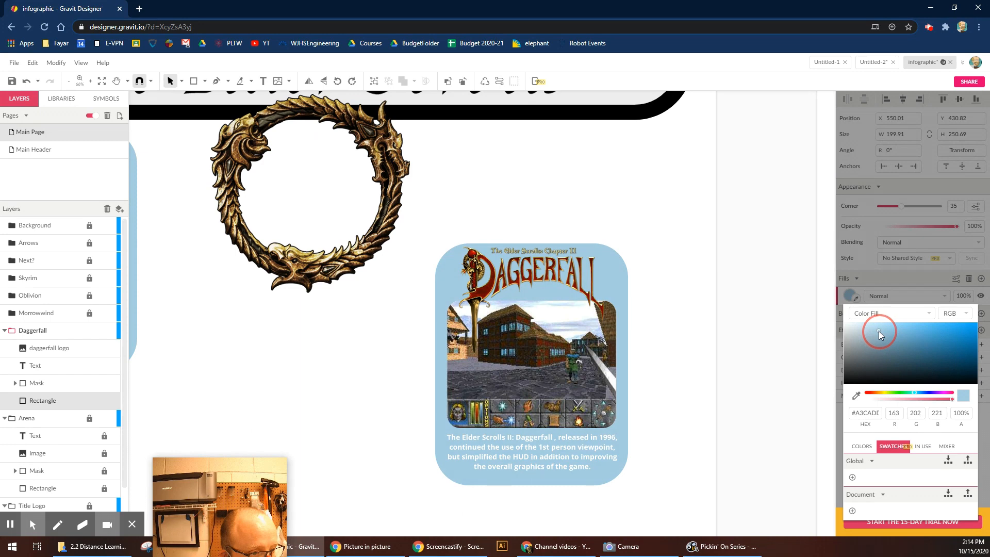
pyautogui.moveTo(879, 330); pyautogui.dragTo(879, 336)
pyautogui.click(694, 388)
# Select and copy all four Daggerfall card objects.
pyautogui.moveTo(647, 212); pyautogui.dragTo(451, 526)
pyautogui.hotkey('ctrl', 'c')
pyautogui.click(357, 403)
pyautogui.press('space')
pyautogui.moveTo(341, 393); pyautogui.dragTo(760, 187)
# Lock Daggerfall, unlock Morrowwind, and paste the card copy into the Morrowwind layer.
pyautogui.click(57, 336)
pyautogui.click(89, 331)
pyautogui.click(90, 313)
pyautogui.click(68, 315)
pyautogui.click(355, 301)
pyautogui.click(73, 320)
pyautogui.hotkey('ctrl', 'v')
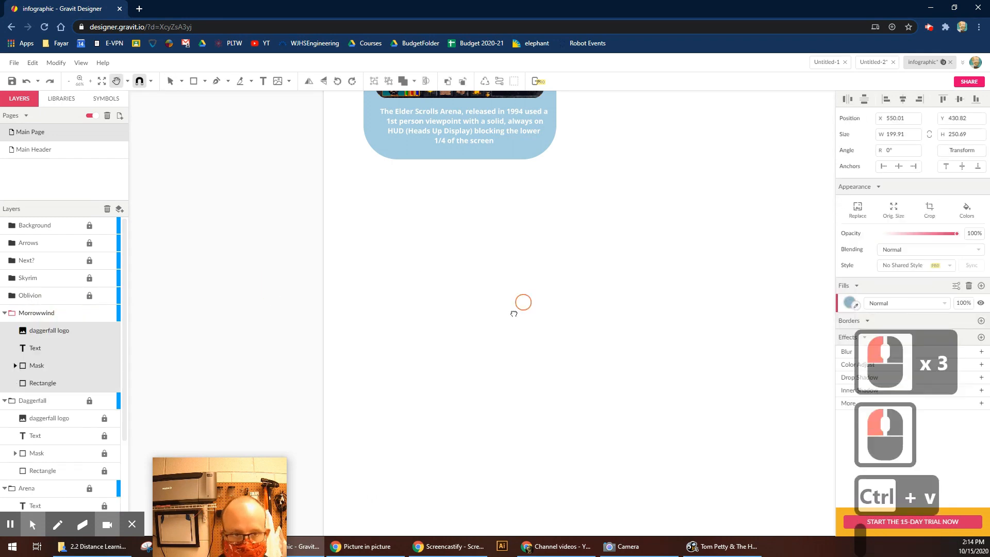
# Move the pasted card into place below the Arena card.
pyautogui.press('space')
pyautogui.moveTo(520, 305); pyautogui.dragTo(310, 430)
pyautogui.moveTo(722, 253); pyautogui.dragTo(234, 431)
pyautogui.press('space')
pyautogui.moveTo(470, 417); pyautogui.dragTo(612, 290)
pyautogui.moveTo(438, 330); pyautogui.dragTo(449, 347)
# Delete the copy's Daggerfall logo and place the Morrowind logo image from disk.
pyautogui.click(393, 258)
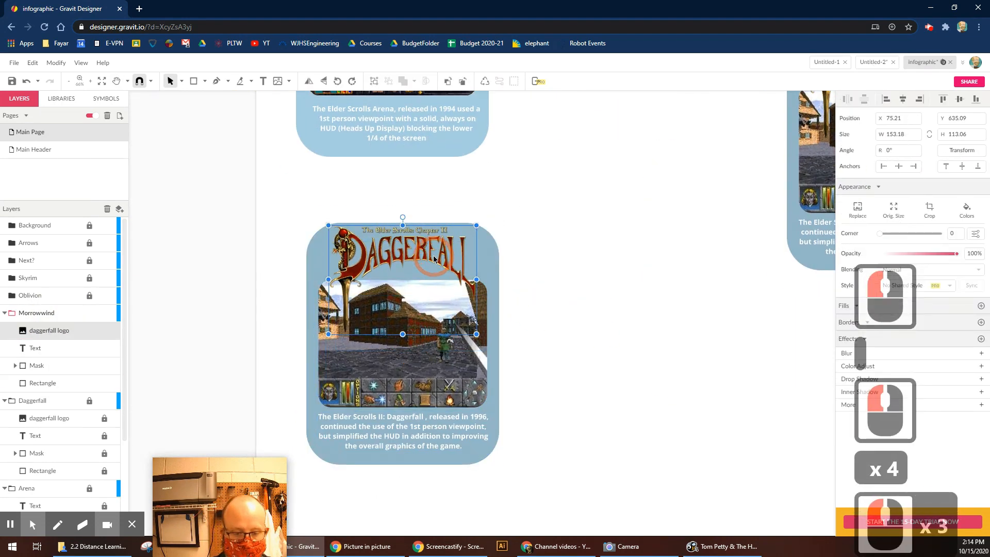
pyautogui.press('Delete')
pyautogui.click(15, 63)
pyautogui.click(174, 233)
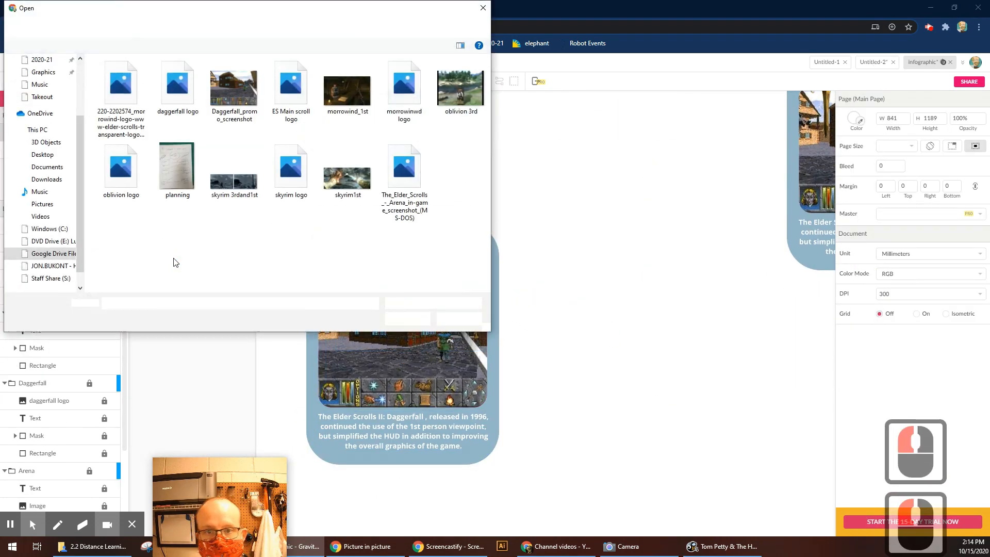
pyautogui.doubleClick(116, 103)
pyautogui.moveTo(669, 325); pyautogui.dragTo(672, 491)
pyautogui.moveTo(527, 214); pyautogui.dragTo(698, 380)
# Re-place the Morrowind logo, shrink it and move it onto the lower-left card.
pyautogui.click(789, 432)
pyautogui.press('Delete')
pyautogui.click(15, 62)
pyautogui.moveTo(31, 238)
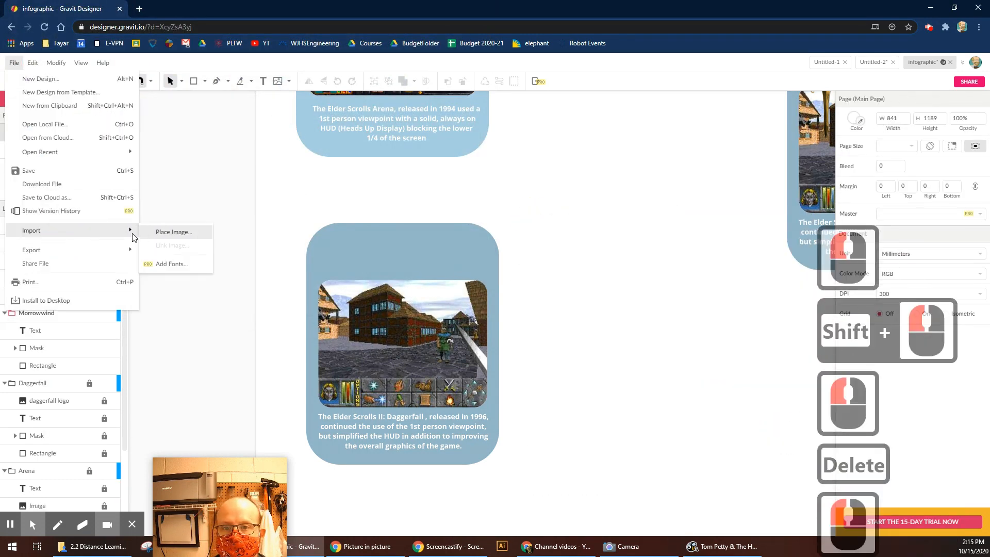
pyautogui.click(166, 240)
pyautogui.doubleClick(418, 219)
pyautogui.hotkey('ctrl', '-')
pyautogui.hotkey('ctrl', '-')
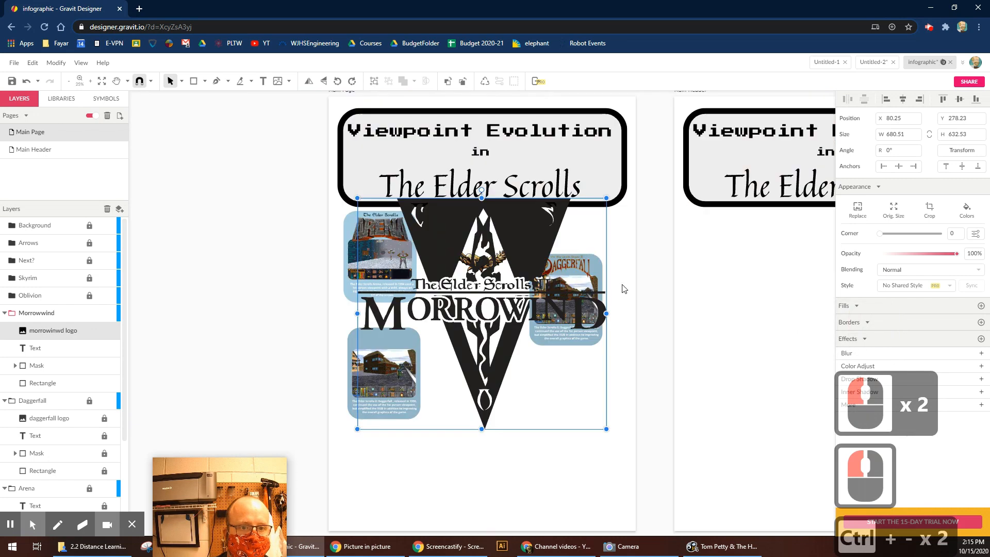
pyautogui.moveTo(360, 199); pyautogui.dragTo(567, 414)
pyautogui.moveTo(586, 407); pyautogui.dragTo(464, 428)
# Centre the Morrowind logo on the card and shrink it proportionally.
pyautogui.press('z')
pyautogui.press('space')
pyautogui.moveTo(342, 181); pyautogui.dragTo(499, 181)
pyautogui.moveTo(551, 150); pyautogui.dragTo(519, 182)
pyautogui.moveTo(478, 202); pyautogui.dragTo(494, 164)
# Release the card's Daggerfall screenshot from its mask.
pyautogui.click(443, 294)
pyautogui.click(59, 63)
pyautogui.click(93, 232)
pyautogui.click(448, 279)
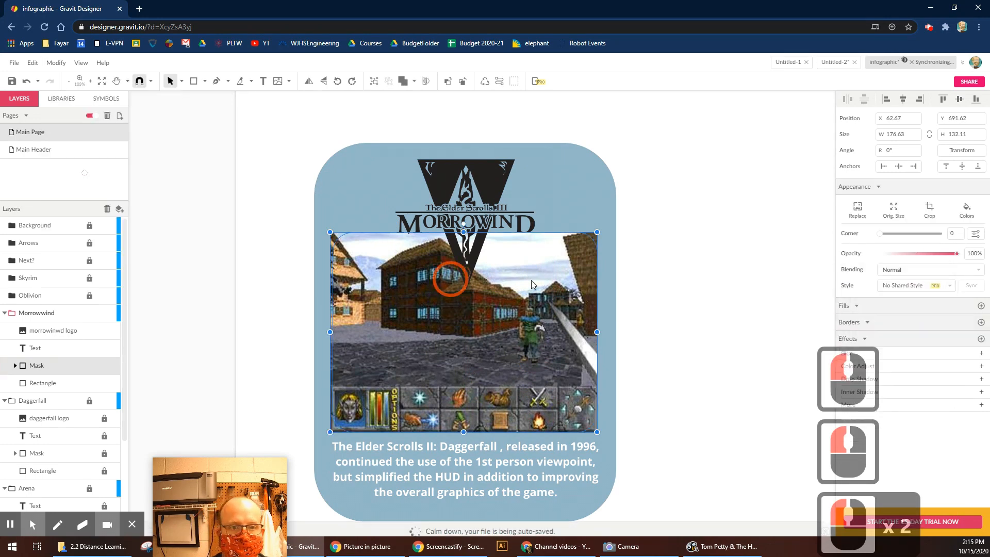
# Delete the Daggerfall screenshot and place morrowind_1st, enlarging it to fill the card's frame.
pyautogui.click(505, 297)
pyautogui.press('Delete')
pyautogui.click(14, 62)
pyautogui.moveTo(62, 170)
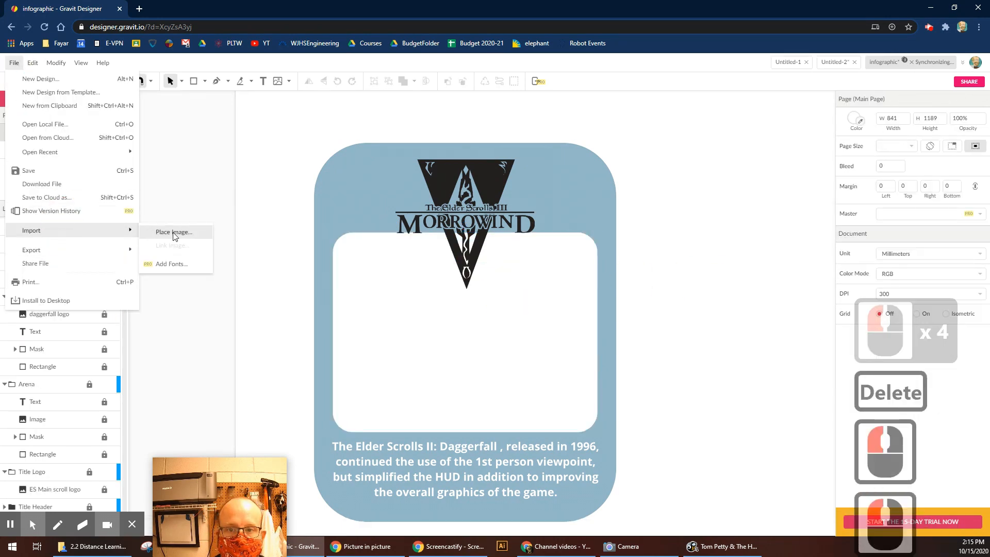
pyautogui.click(176, 170)
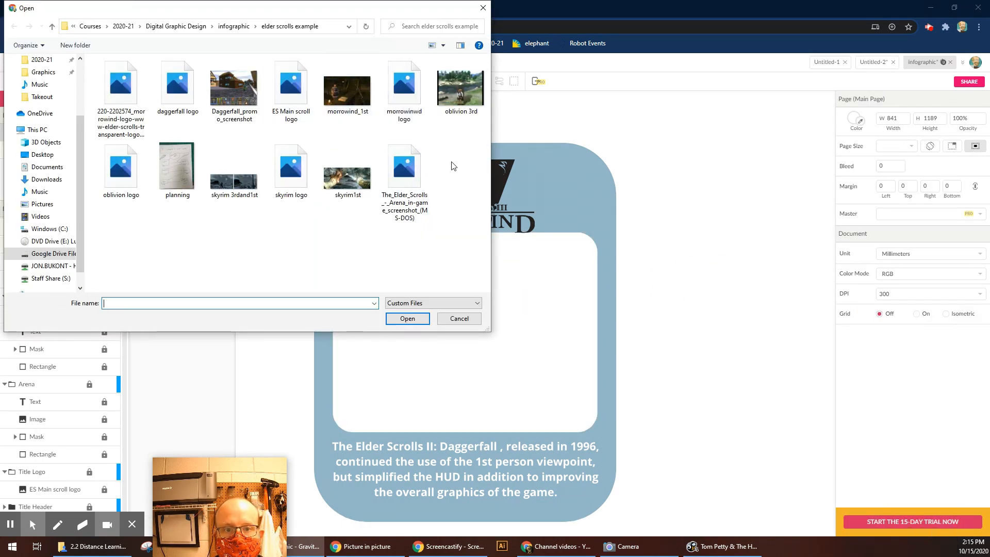
pyautogui.doubleClick(360, 94)
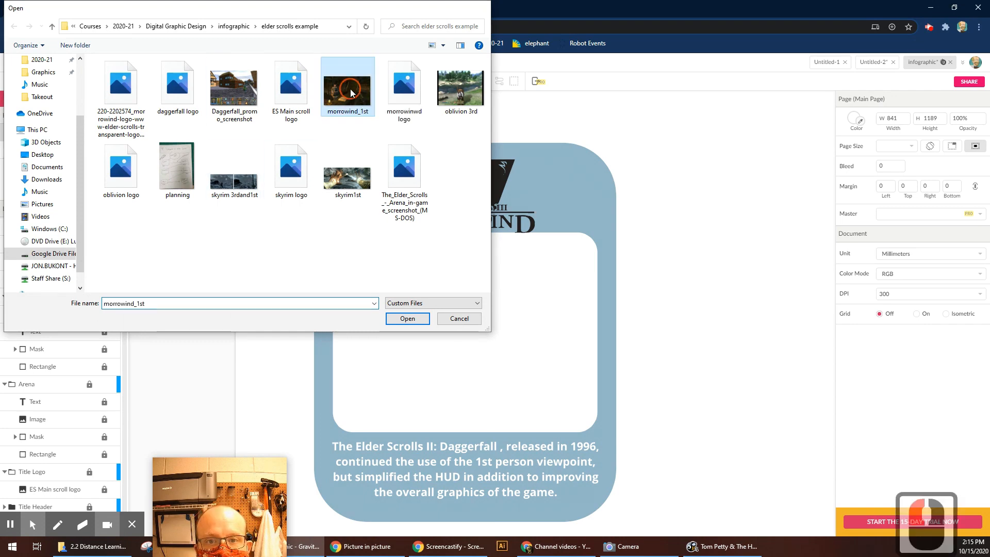
pyautogui.doubleClick(380, 344)
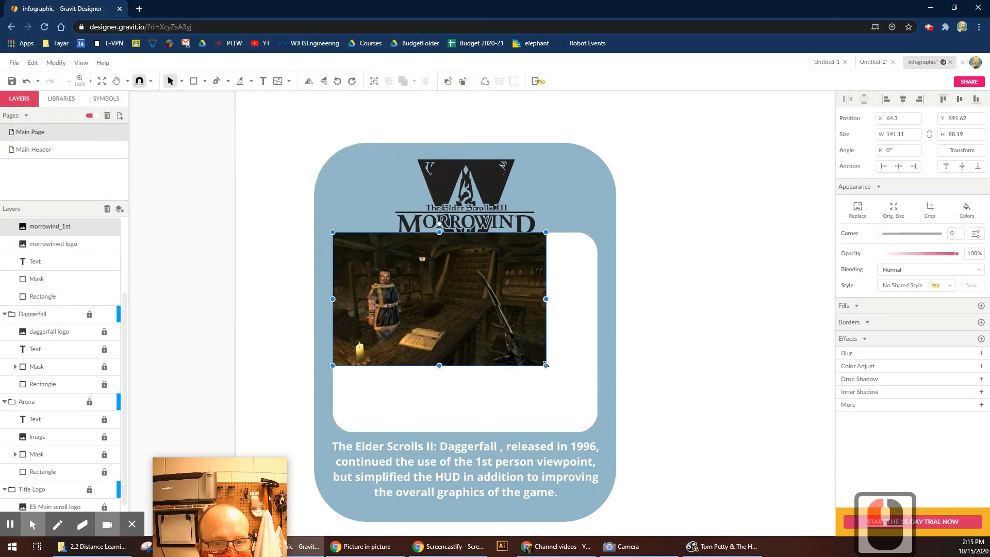
pyautogui.moveTo(584, 415); pyautogui.dragTo(598, 392)
pyautogui.click(524, 327)
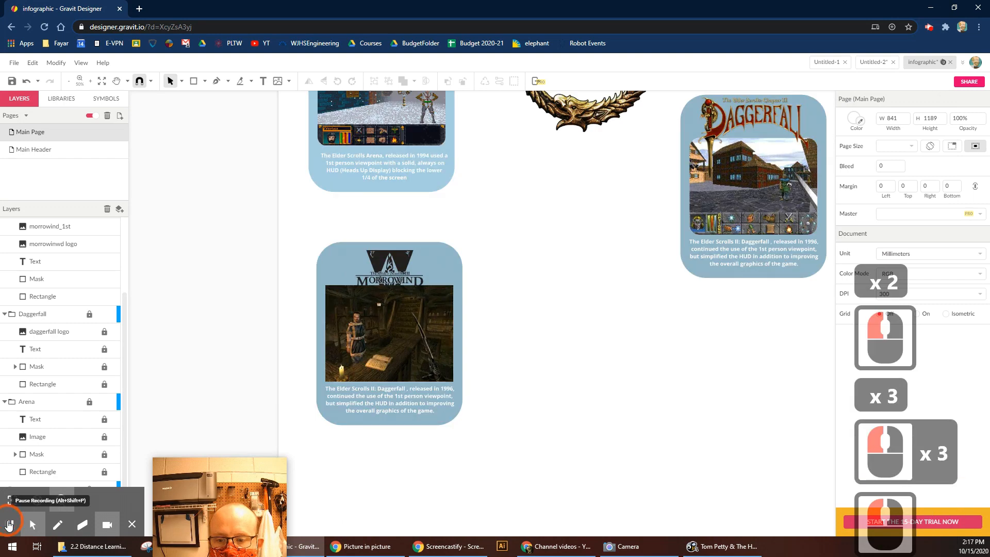
# Place the morrowind1st screenshot and move it beside the card.
pyautogui.click(14, 63)
pyautogui.click(32, 250)
pyautogui.doubleClick(338, 243)
pyautogui.doubleClick(403, 88)
pyautogui.moveTo(541, 336); pyautogui.dragTo(542, 339)
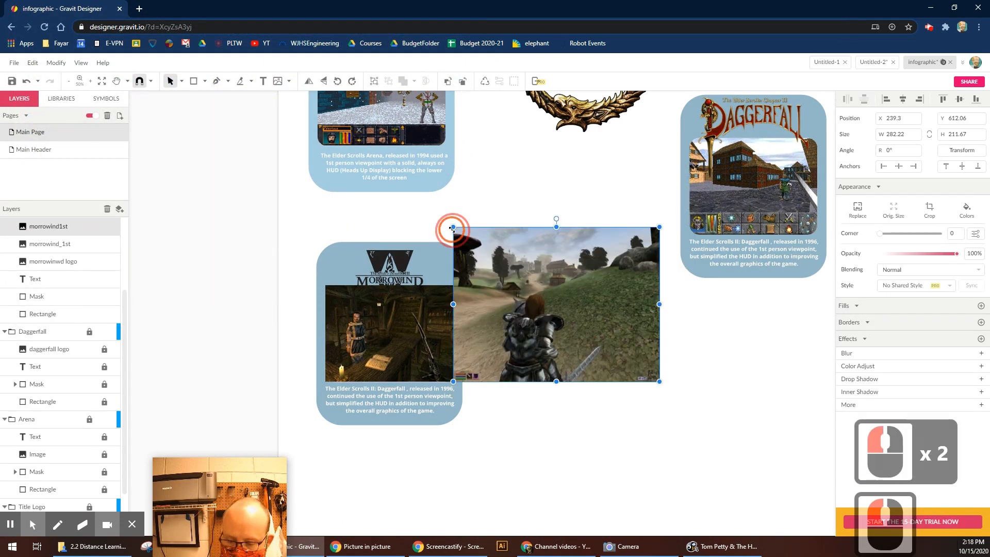
# Shrink the second screenshot, widen the card background to cover both images, and recentre the logo.
pyautogui.moveTo(520, 304); pyautogui.dragTo(532, 316)
pyautogui.click(588, 372)
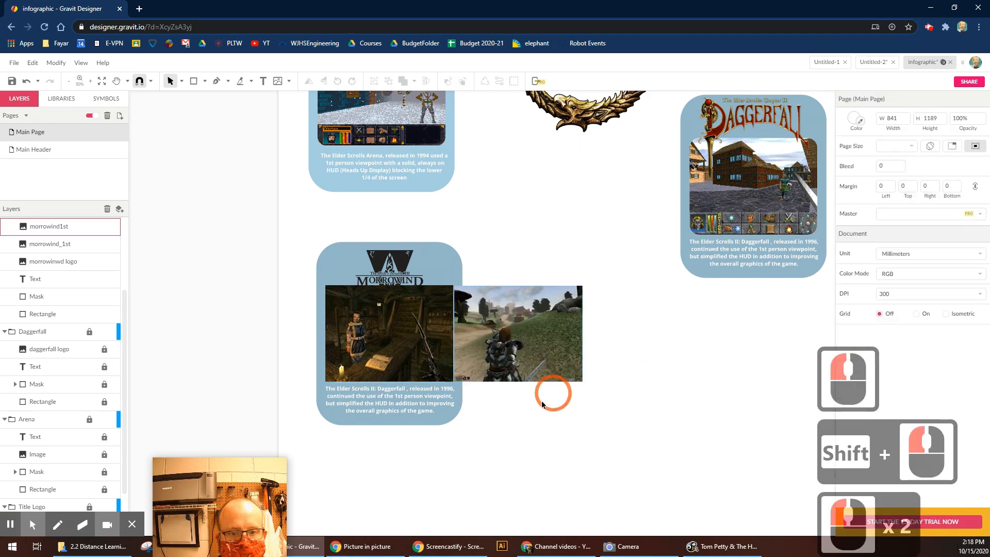
pyautogui.moveTo(443, 421); pyautogui.dragTo(553, 409)
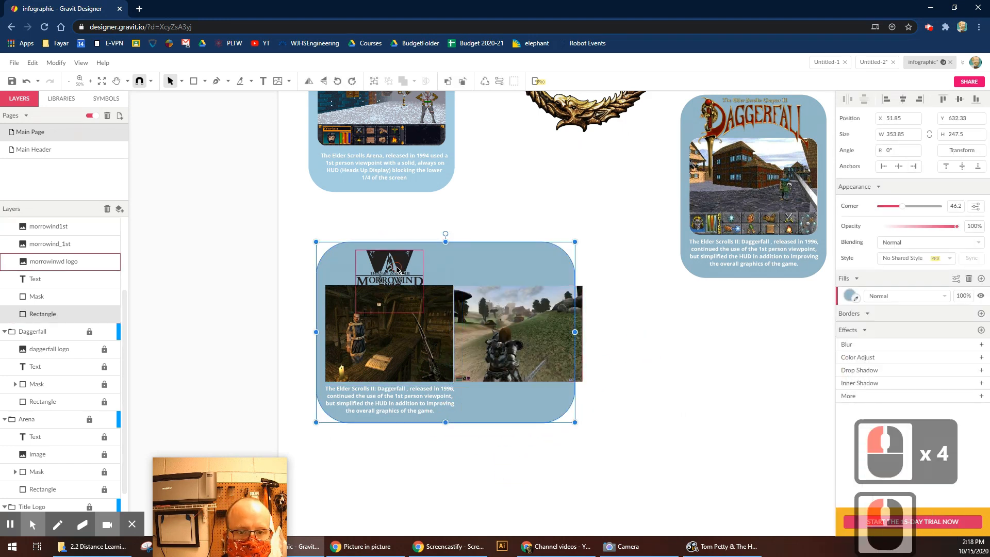
pyautogui.moveTo(397, 269); pyautogui.dragTo(451, 266)
# Bring the Morrowind logo to the front and move it onto the card's top.
pyautogui.click(56, 63)
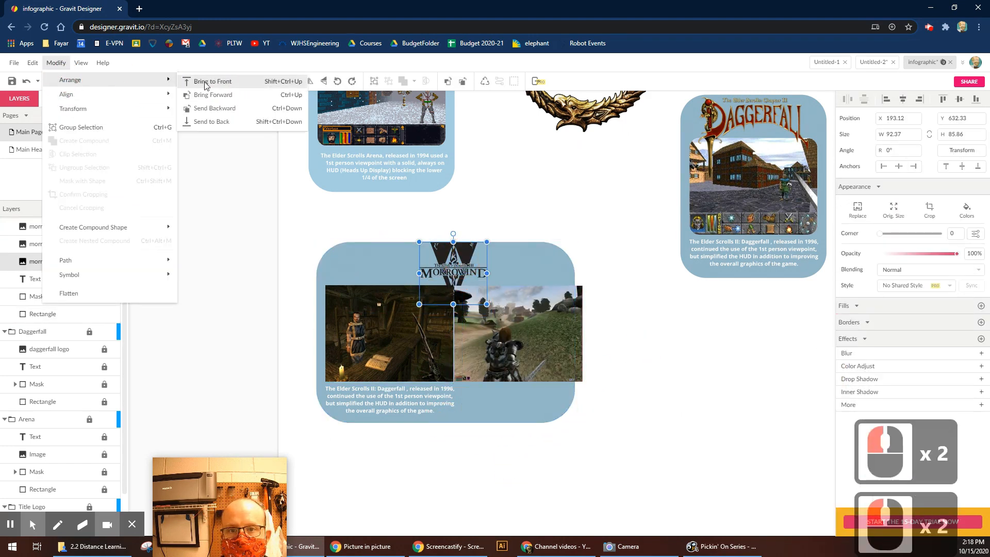
pyautogui.click(209, 84)
pyautogui.click(410, 234)
pyautogui.click(467, 260)
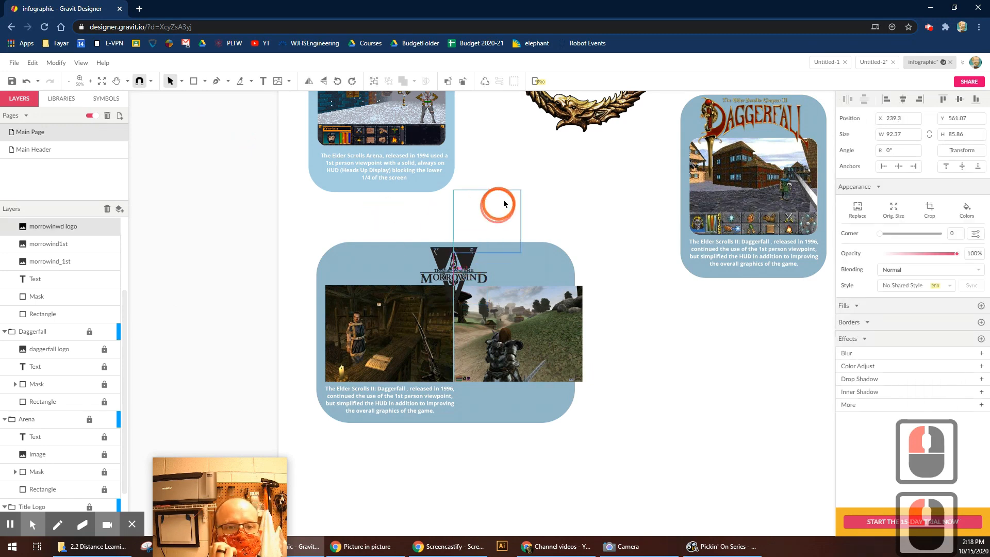
pyautogui.click(565, 182)
pyautogui.click(481, 242)
pyautogui.click(528, 173)
pyautogui.moveTo(511, 190); pyautogui.dragTo(462, 249)
pyautogui.click(401, 355)
# Clip the left Morrowind screenshot into the rounded shape and move it into place on the card.
pyautogui.moveTo(336, 336); pyautogui.dragTo(327, 332)
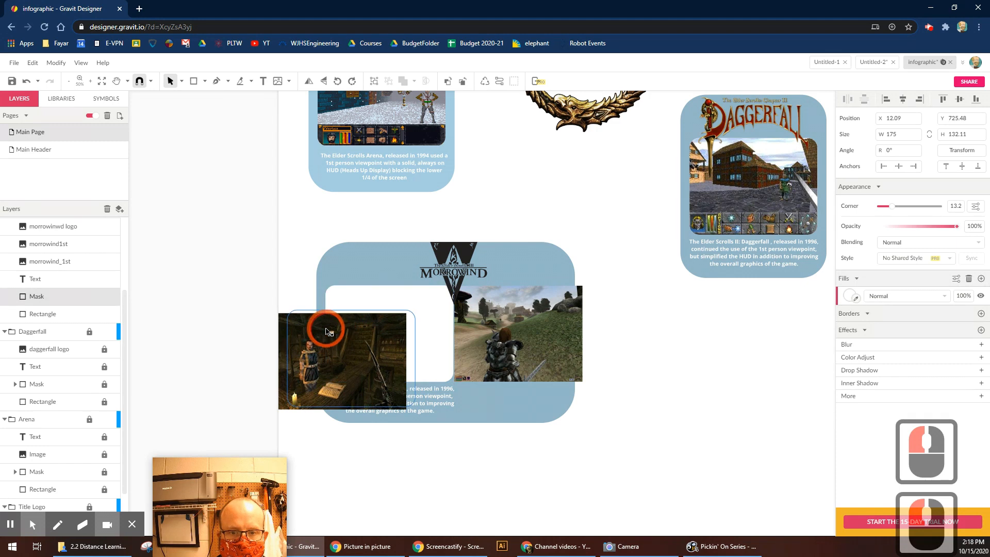
pyautogui.click(288, 299)
pyautogui.click(288, 314)
pyautogui.click(282, 312)
pyautogui.click(301, 342)
pyautogui.click(308, 324)
pyautogui.moveTo(579, 314); pyautogui.dragTo(559, 314)
pyautogui.moveTo(356, 388); pyautogui.dragTo(336, 349)
pyautogui.moveTo(288, 292); pyautogui.dragTo(305, 351)
pyautogui.click(56, 63)
pyautogui.click(85, 155)
pyautogui.moveTo(370, 358); pyautogui.dragTo(413, 331)
pyautogui.click(640, 341)
# Reposition the right screenshot, undoing two masking attempts that whitened it.
pyautogui.moveTo(554, 348); pyautogui.dragTo(602, 365)
pyautogui.click(56, 63)
pyautogui.click(85, 180)
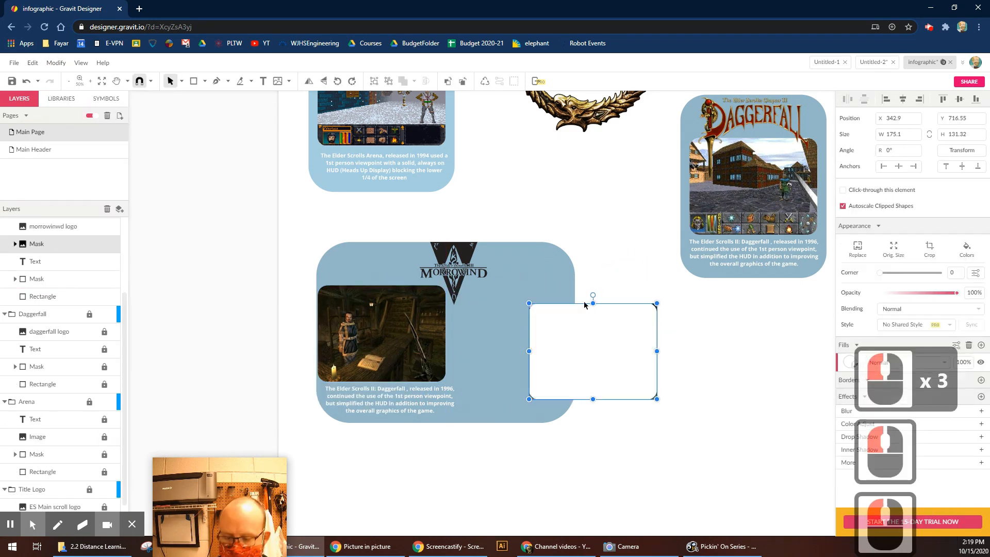
pyautogui.hotkey('ctrl', 'z')
pyautogui.click(56, 63)
pyautogui.click(77, 154)
pyautogui.click(689, 392)
pyautogui.hotkey('ctrl', 'z')
pyautogui.moveTo(621, 341); pyautogui.dragTo(624, 341)
pyautogui.click(663, 338)
# Fit the right screenshot to the rounded backing's edges and clip it into the shape.
pyautogui.press('z')
pyautogui.moveTo(677, 293); pyautogui.dragTo(511, 411)
pyautogui.click(406, 236)
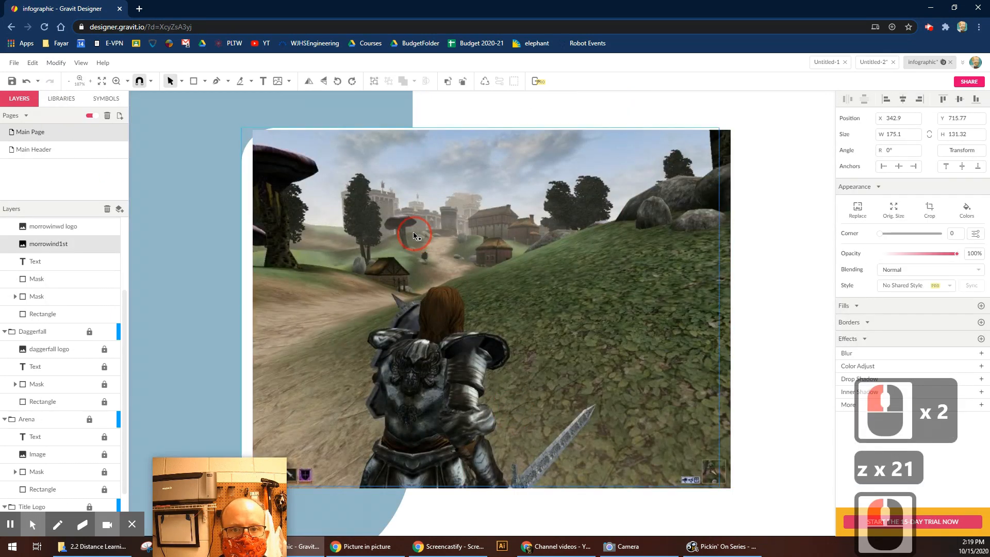
pyautogui.moveTo(413, 231); pyautogui.dragTo(402, 230)
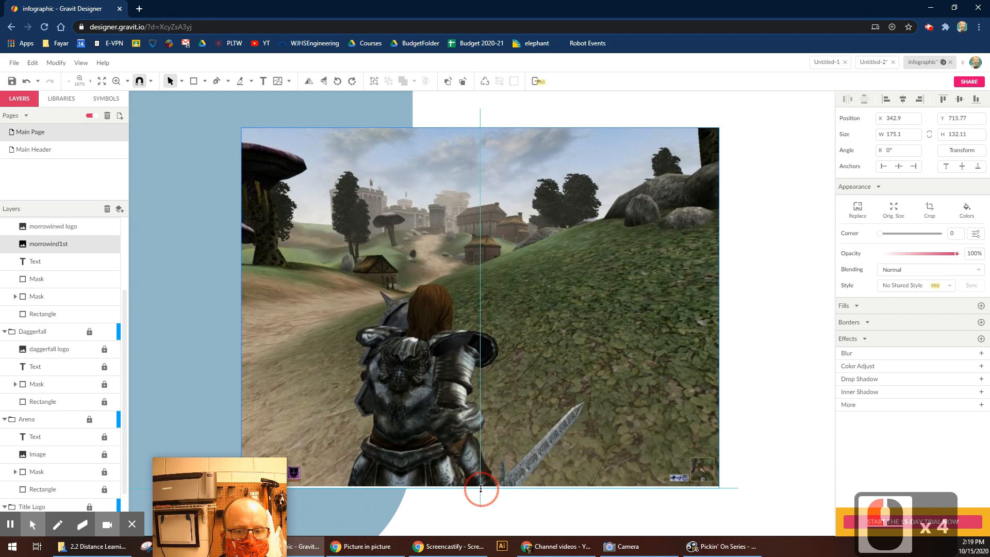
pyautogui.moveTo(480, 489); pyautogui.dragTo(481, 488)
pyautogui.click(774, 301)
pyautogui.moveTo(774, 301); pyautogui.dragTo(670, 212)
pyautogui.click(55, 63)
pyautogui.click(92, 221)
# Move the clipped right screenshot into place and widen the card background to the right.
pyautogui.hotkey('ctrl', '-')
pyautogui.hotkey('ctrl', '-')
pyautogui.press('space')
pyautogui.moveTo(607, 290); pyautogui.dragTo(766, 294)
pyautogui.moveTo(651, 303); pyautogui.dragTo(537, 271)
pyautogui.click(556, 173)
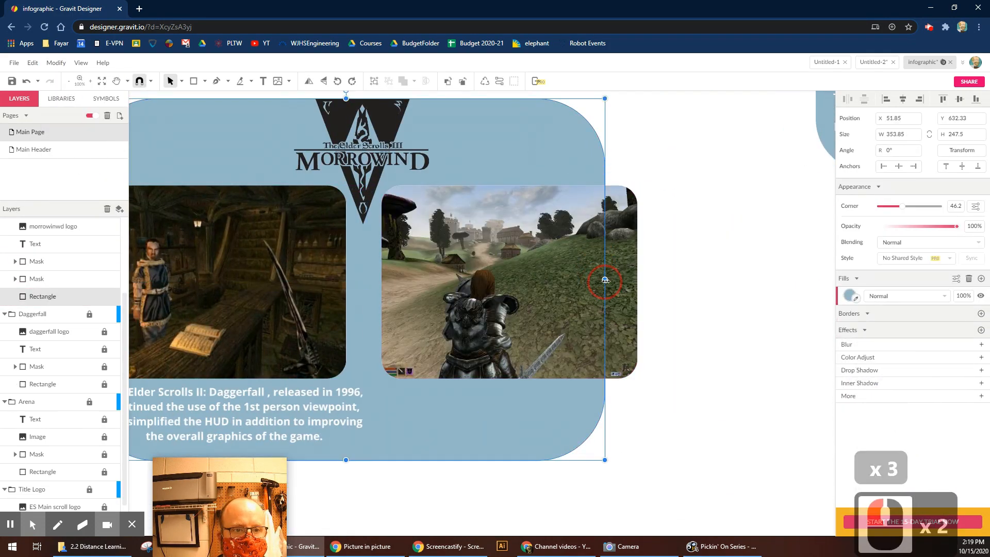
pyautogui.moveTo(605, 280); pyautogui.dragTo(642, 280)
pyautogui.click(676, 268)
pyautogui.press('space')
pyautogui.moveTo(558, 222); pyautogui.dragTo(632, 253)
# Nudge the logo down 20 px and centre the logo and caption horizontally on the card.
pyautogui.click(448, 146)
pyautogui.press('Down')
pyautogui.press('Down')
pyautogui.click(405, 113)
pyautogui.moveTo(405, 113); pyautogui.dragTo(489, 176)
pyautogui.keyDown('shift'); pyautogui.click(341, 463); pyautogui.keyUp('shift')
pyautogui.click(903, 98)
pyautogui.click(483, 114)
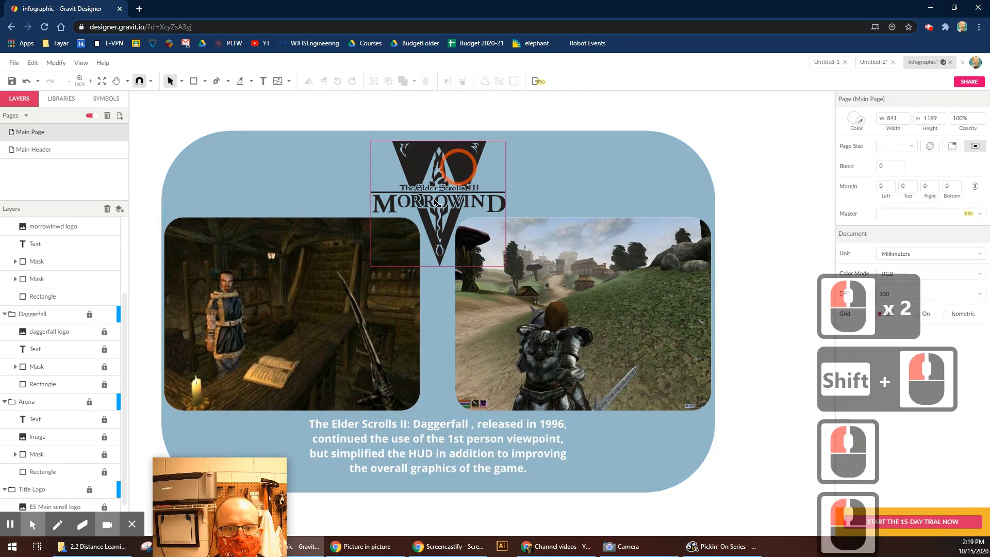
# Align the Morrowind logo with both masked screenshots, then nudge the logo slightly left.
pyautogui.moveTo(261, 281); pyautogui.dragTo(275, 291)
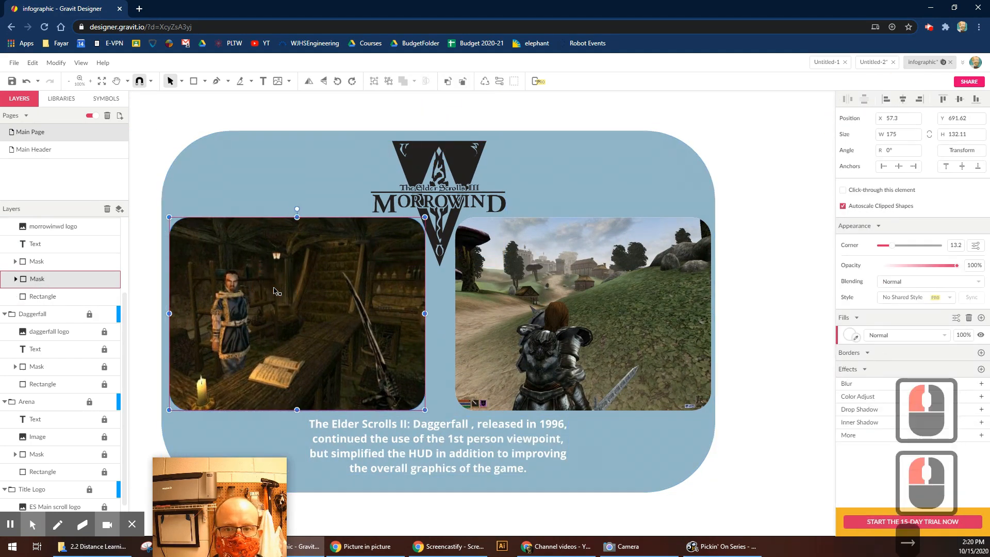
pyautogui.click(551, 301)
pyautogui.keyDown('shift'); pyautogui.click(432, 227); pyautogui.keyUp('shift')
pyautogui.keyDown('shift'); pyautogui.click(333, 298); pyautogui.keyUp('shift')
pyautogui.click(567, 296)
pyautogui.click(760, 295)
pyautogui.click(567, 281)
pyautogui.keyDown('shift'); pyautogui.click(460, 155); pyautogui.keyUp('shift')
pyautogui.keyDown('shift'); pyautogui.click(343, 269); pyautogui.keyUp('shift')
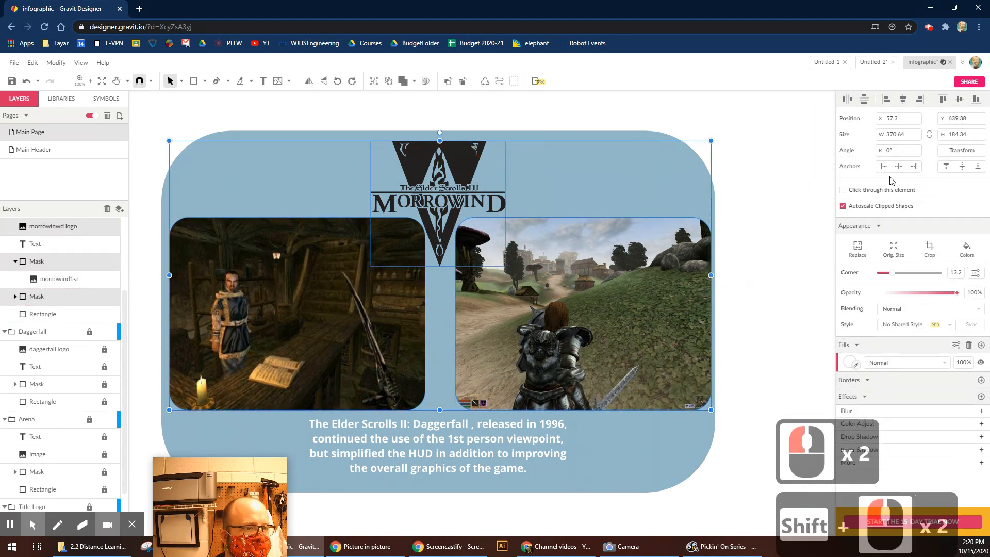
pyautogui.click(850, 103)
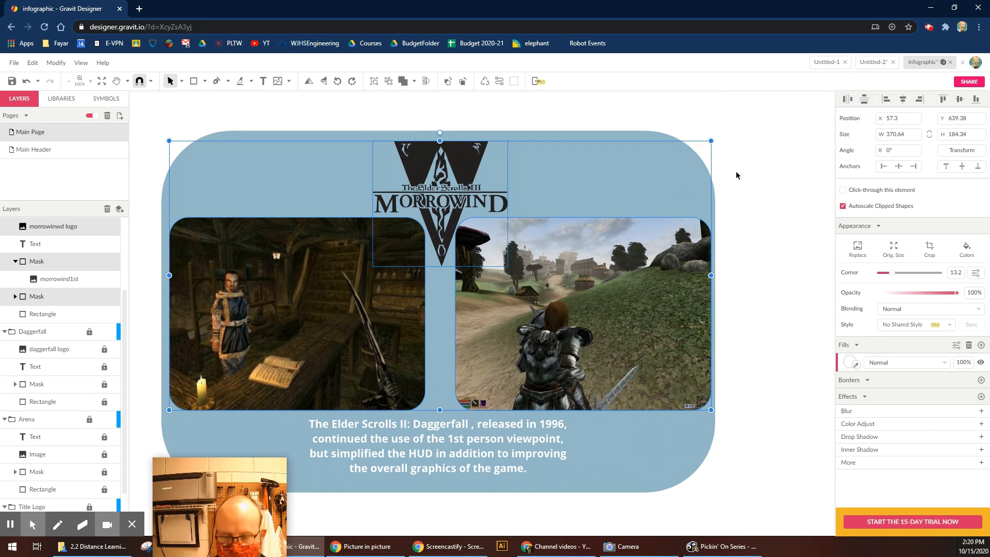
pyautogui.click(443, 167)
pyautogui.press('Left')
pyautogui.press('Left')
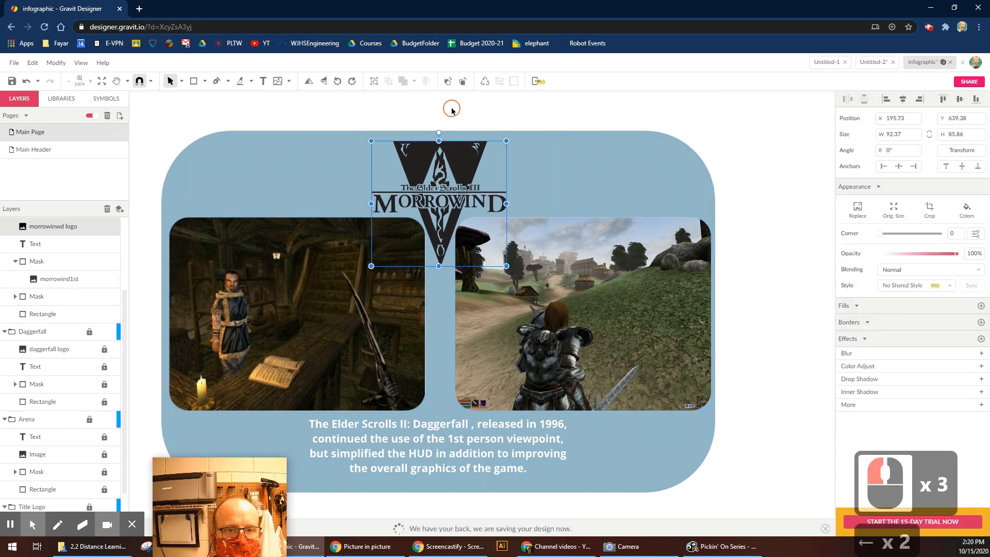
# Group the Morrowind logo with both masked screenshots.
pyautogui.click(452, 109)
pyautogui.click(508, 240)
pyautogui.keyDown('shift'); pyautogui.click(469, 156); pyautogui.keyUp('shift')
pyautogui.keyDown('shift'); pyautogui.click(379, 242); pyautogui.keyUp('shift')
pyautogui.click(55, 66)
pyautogui.click(76, 127)
pyautogui.click(363, 114)
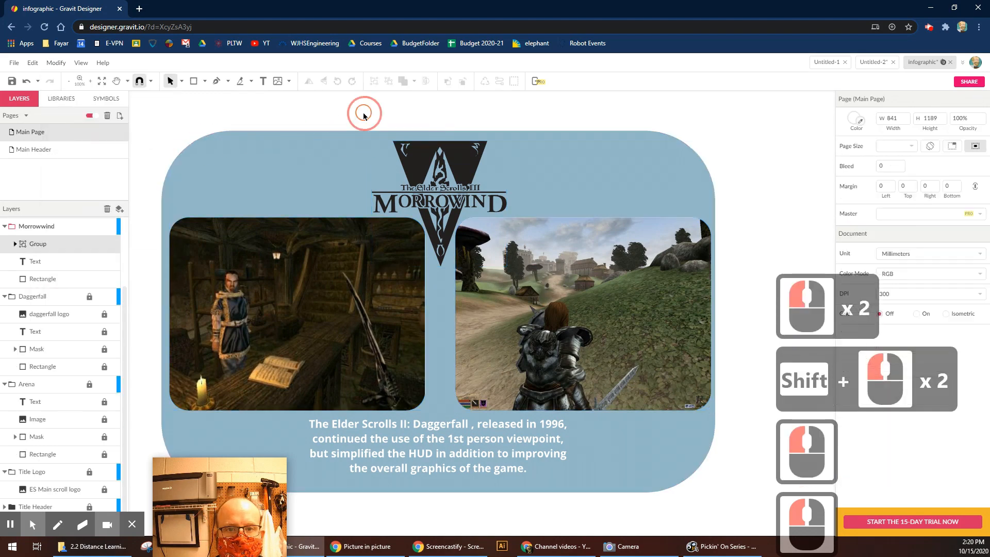
# Centre the image group horizontally on the Morrowind card.
pyautogui.moveTo(364, 114); pyautogui.dragTo(464, 217)
pyautogui.click(900, 99)
pyautogui.click(808, 228)
# Replace the caption with 'The Elder Scrolls III: Morrowind, released in 2002, was the first Elder Scrolls'.
pyautogui.doubleClick(438, 436)
pyautogui.tripleClick(438, 437)
pyautogui.hotkey('ctrl', 'a')
pyautogui.write('Th')
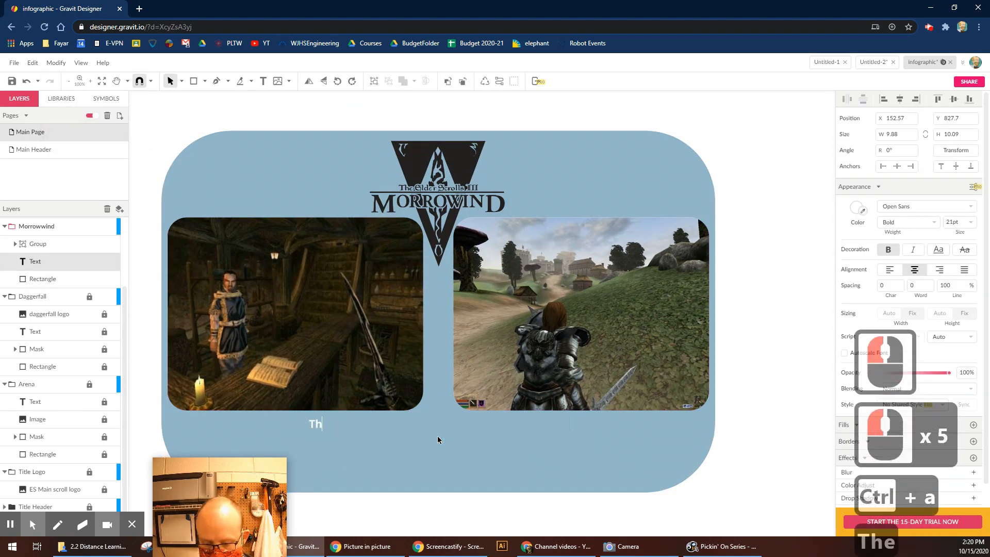
pyautogui.write('e Elder Scrolls III: MO')
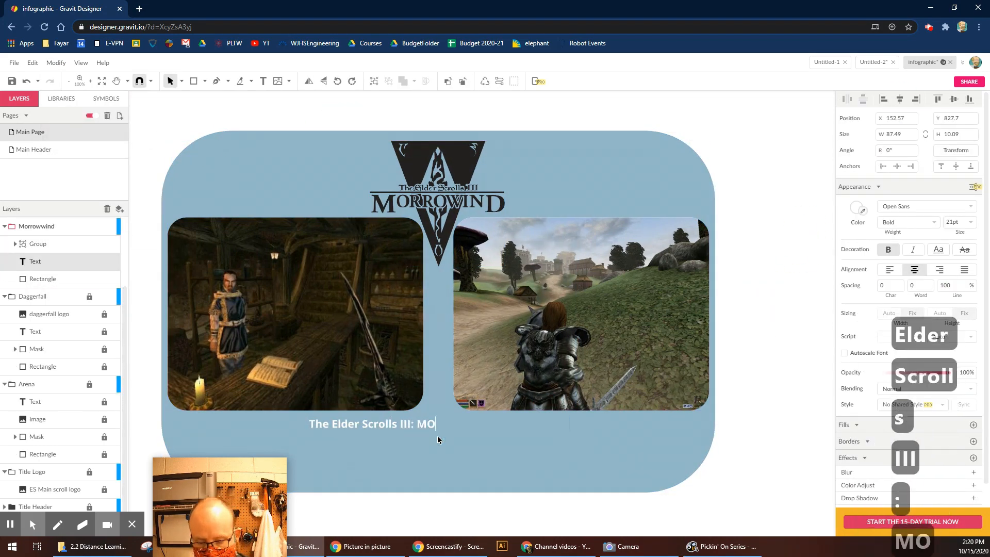
pyautogui.write('rrowing')
pyautogui.press('BackSpace')
pyautogui.press('BackSpace')
pyautogui.write('rrowind was')
pyautogui.press('BackSpace')
pyautogui.press('BackSpace')
pyautogui.press('BackSpace')
pyautogui.press('BackSpace')
pyautogui.write(', released in ')
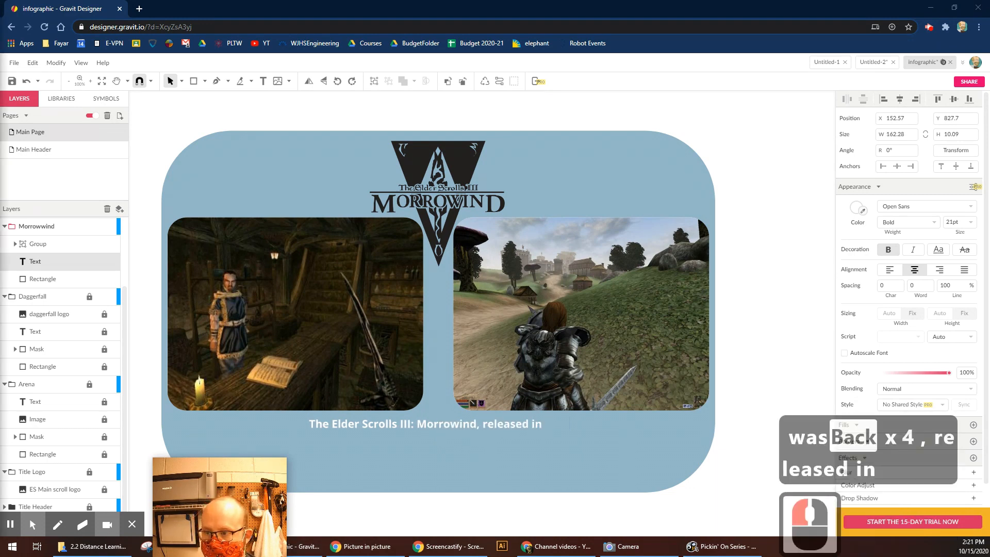
pyautogui.write('2002')
pyautogui.click(567, 437)
pyautogui.write('was the first Elder Sco')
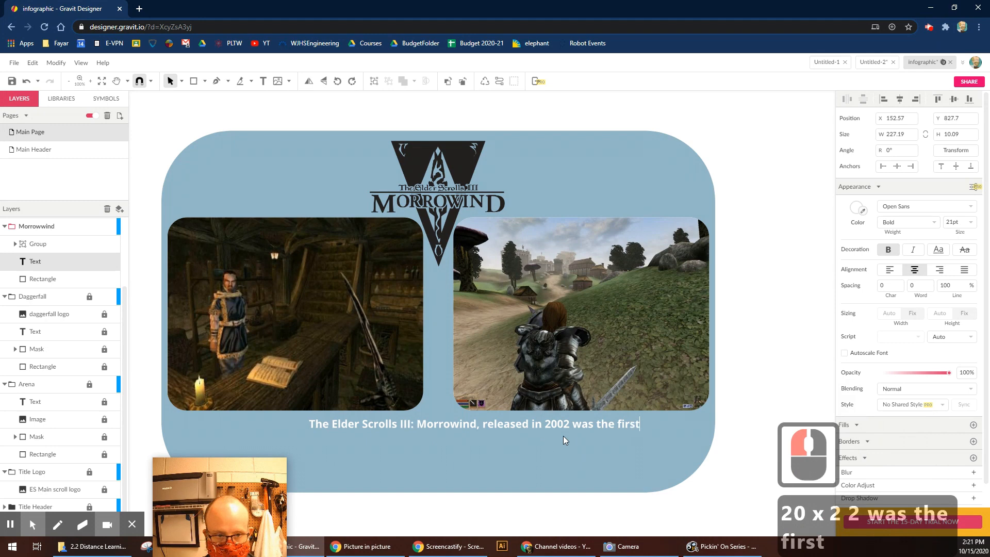
pyautogui.press('BackSpace')
pyautogui.write('rolls')
pyautogui.press('Return')
# Add lines on the 3rd person over-the-shoulder viewpoint and reduced onscreen HUD, then shift the caption left.
pyautogui.write('game')
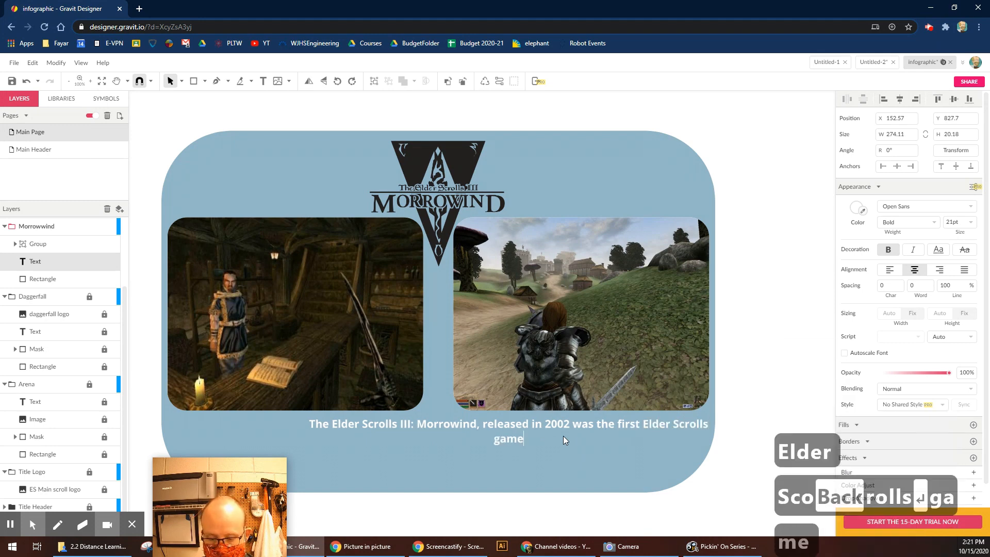
pyautogui.write(' to incorporate a 3rd person viewppoint')
pyautogui.press('BackSpace')
pyautogui.press('BackSpace')
pyautogui.press('BackSpace')
pyautogui.press('BackSpace')
pyautogui.press('BackSpace')
pyautogui.write('oi')
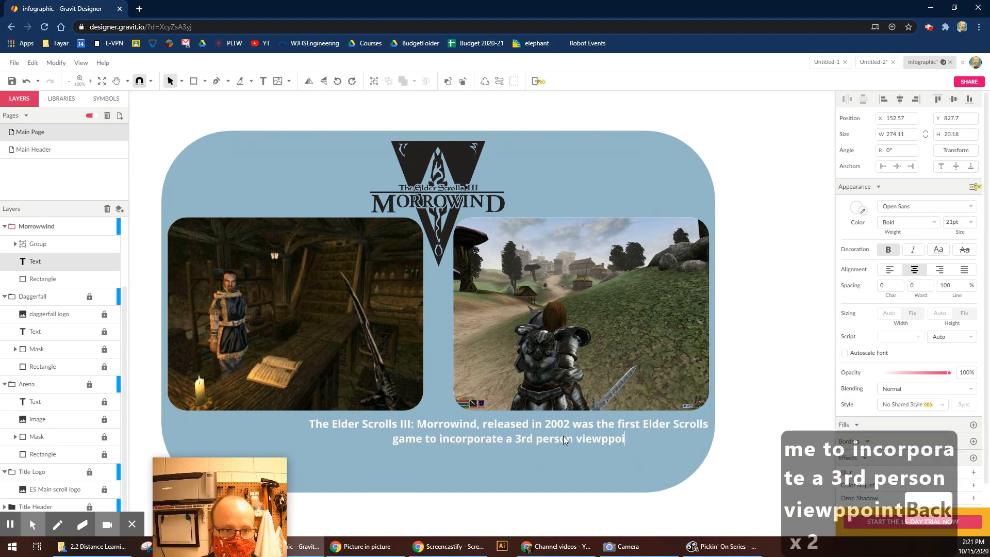
pyautogui.write('nt.  This viewpoint ')
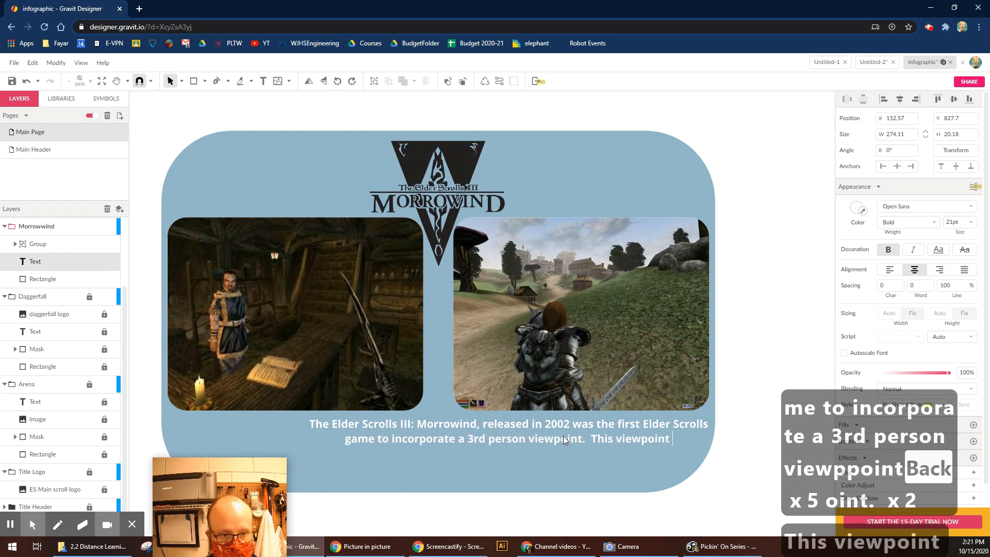
pyautogui.write('allowed players to play the ')
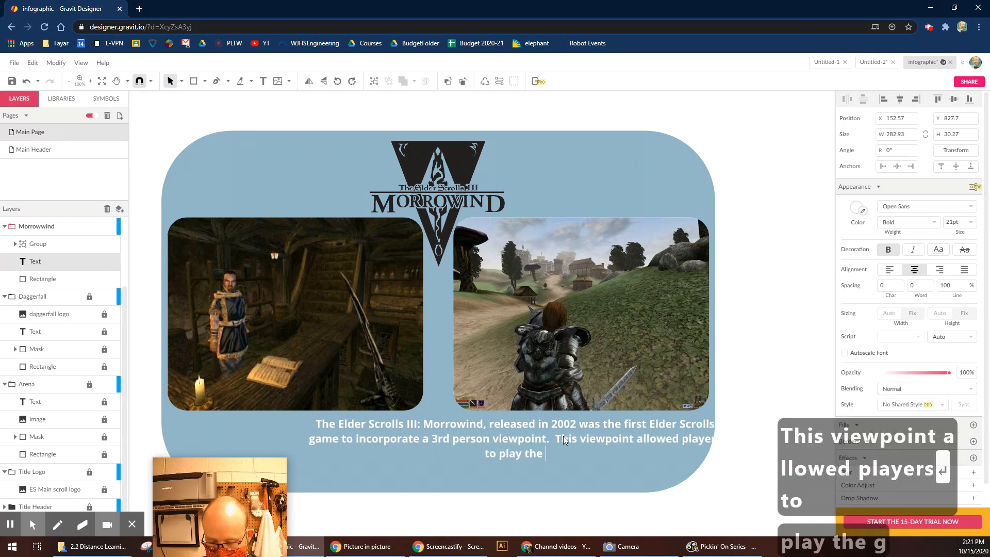
pyautogui.write('game as if they were seeing over their characters should')
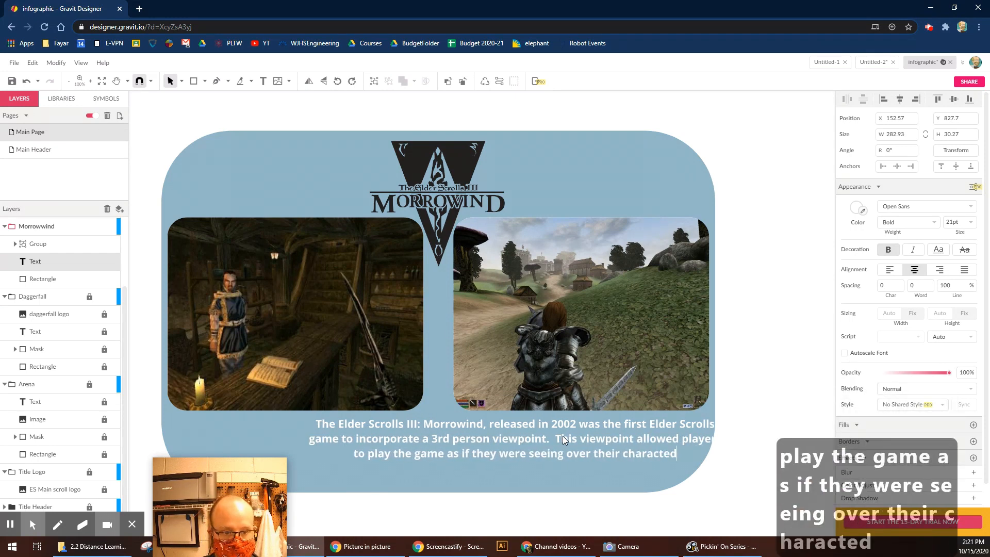
pyautogui.press('BackSpace')
pyautogui.write('rs shoulder.')
pyautogui.press('Return')
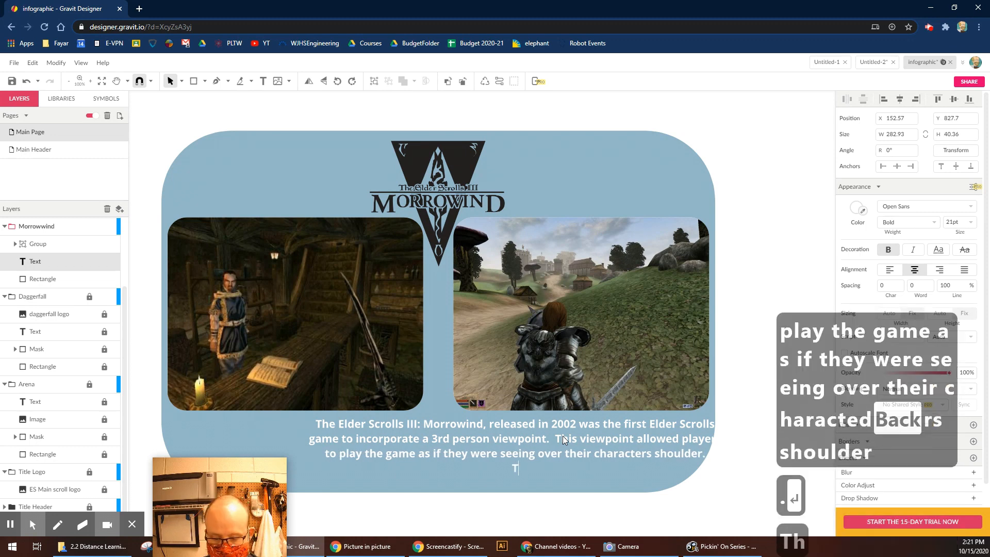
pyautogui.write('The game also significantly reduce')
pyautogui.write('d the onscreen HUD')
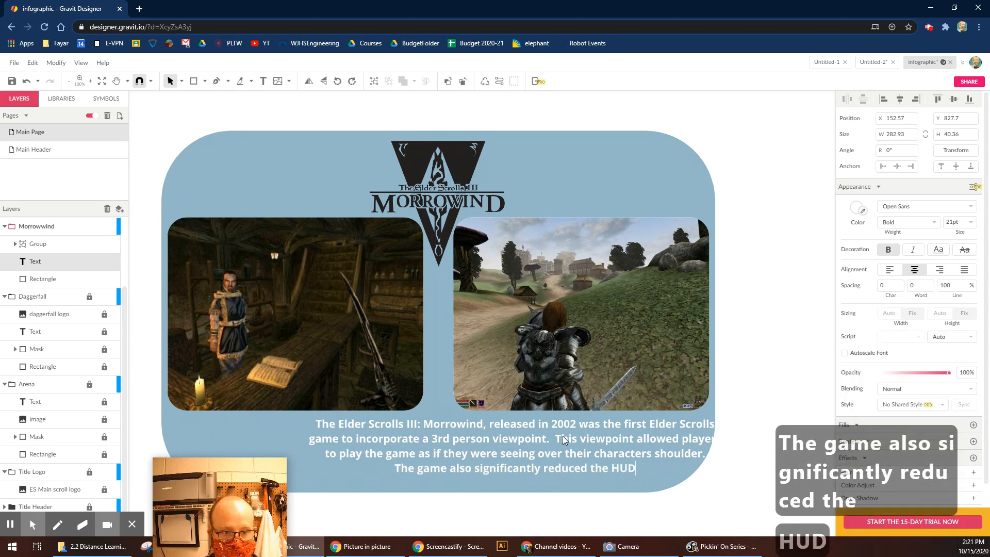
pyautogui.press('BackSpace')
pyautogui.press('BackSpace')
pyautogui.press('BackSpace')
pyautogui.write('onscreen HUD')
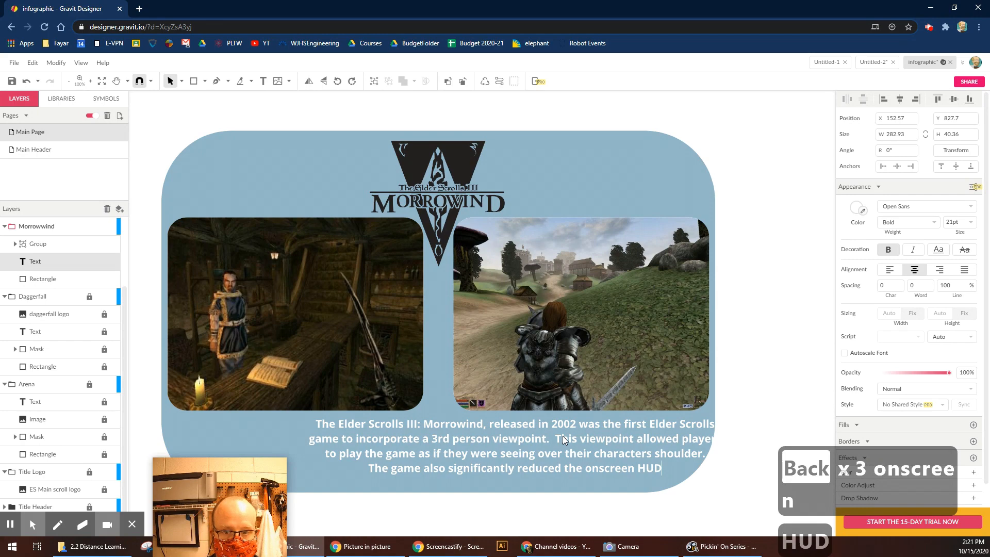
pyautogui.write(' compared to')
pyautogui.press('Return')
pyautogui.write('previous games.')
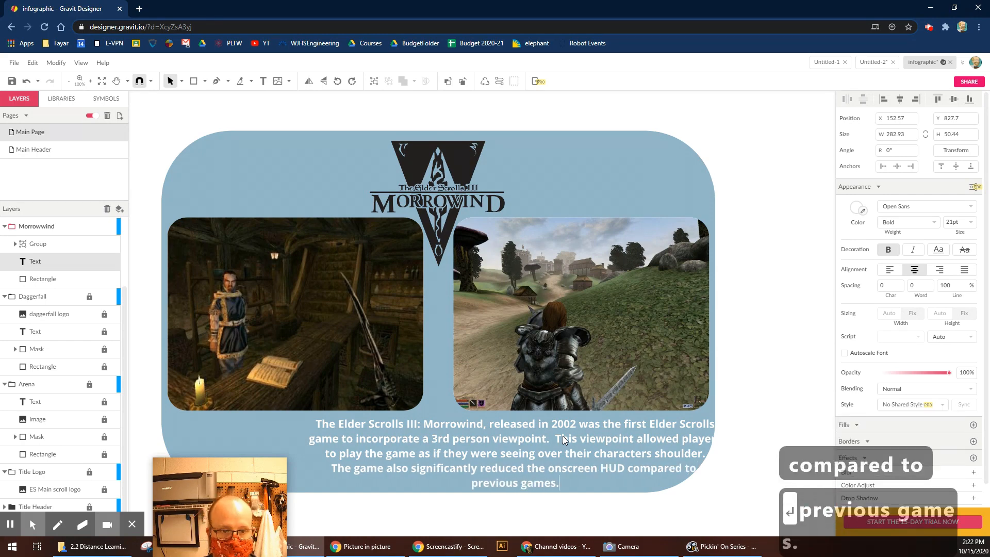
pyautogui.press('Escape')
pyautogui.moveTo(563, 436); pyautogui.dragTo(505, 435)
# Centre the image group and card background horizontally on the Morrowind card.
pyautogui.keyDown('shift'); pyautogui.click(351, 159); pyautogui.keyUp('shift')
pyautogui.keyDown('shift'); pyautogui.click(237, 252); pyautogui.keyUp('shift')
pyautogui.click(902, 99)
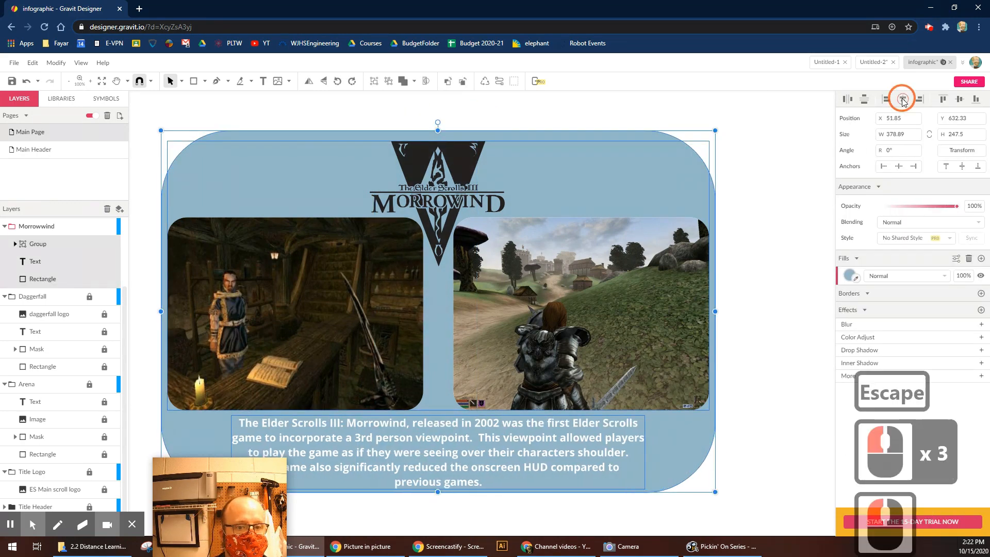
pyautogui.click(766, 254)
# Zoom out to 50%, move the Morrowind card left, then group and copy it.
pyautogui.hotkey('ctrl', '-')
pyautogui.hotkey('ctrl', '-')
pyautogui.press('space')
pyautogui.moveTo(570, 420); pyautogui.dragTo(547, 304)
pyautogui.moveTo(493, 215); pyautogui.dragTo(153, 432)
pyautogui.moveTo(261, 253)
pyautogui.mouseDown()
pyautogui.moveTo(241, 250)
pyautogui.moveTo(252, 249)
pyautogui.mouseUp()
pyautogui.hotkey('ctrl', 'g')
pyautogui.hotkey('ctrl', 'c')
# Paste the card copy into the Oblivion layer and move it to the lower right.
pyautogui.click(76, 263)
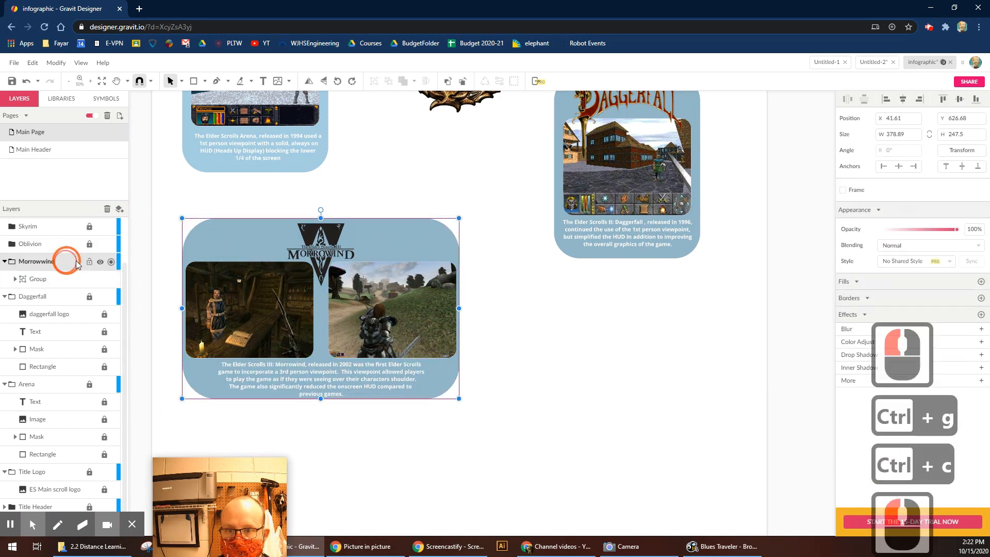
pyautogui.click(77, 244)
pyautogui.hotkey('ctrl', 'v')
pyautogui.moveTo(364, 251); pyautogui.dragTo(659, 338)
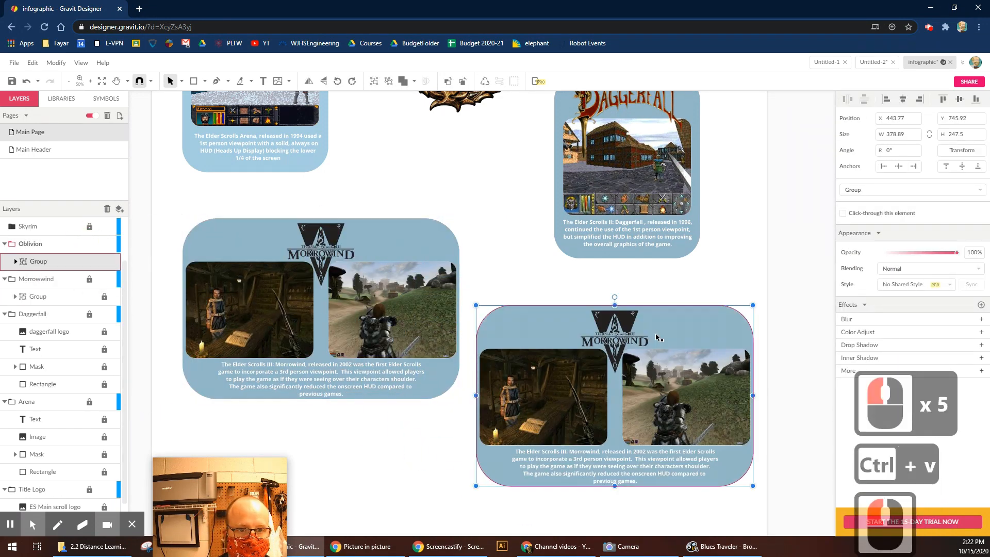
# Ungroup the inner group of the copied card.
pyautogui.click(30, 245)
pyautogui.doubleClick(542, 361)
pyautogui.click(529, 296)
pyautogui.click(646, 415)
pyautogui.click(43, 283)
pyautogui.click(55, 62)
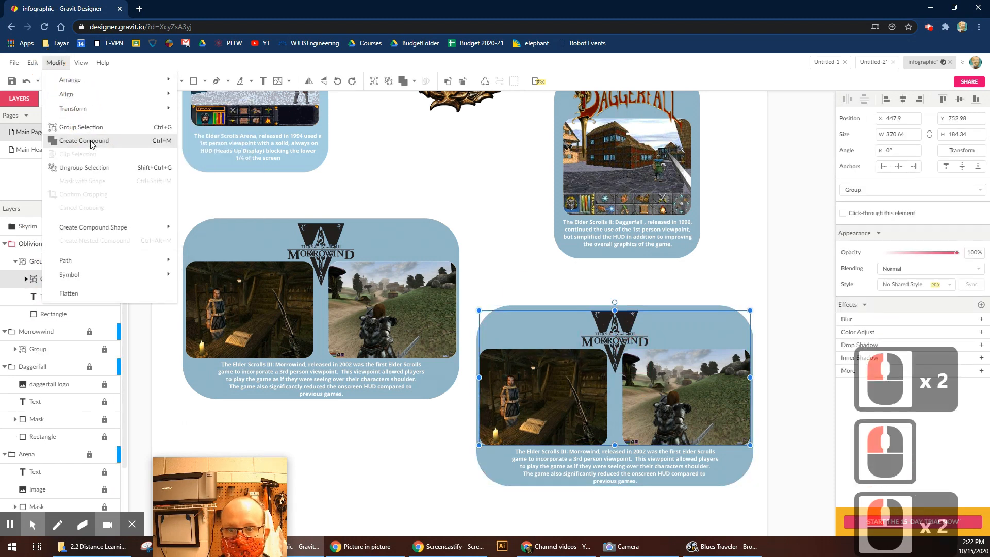
pyautogui.click(95, 173)
# Ungroup the copied Morrowind group into its separate pieces, undoing an accidental deletion.
pyautogui.click(572, 258)
pyautogui.moveTo(572, 258); pyautogui.dragTo(459, 183)
pyautogui.click(520, 254)
pyautogui.press('Delete')
pyautogui.hotkey('ctrl', 'z')
pyautogui.click(518, 246)
pyautogui.click(56, 62)
pyautogui.click(86, 138)
# Delete the copied Morrowind logo from the new card.
pyautogui.click(491, 203)
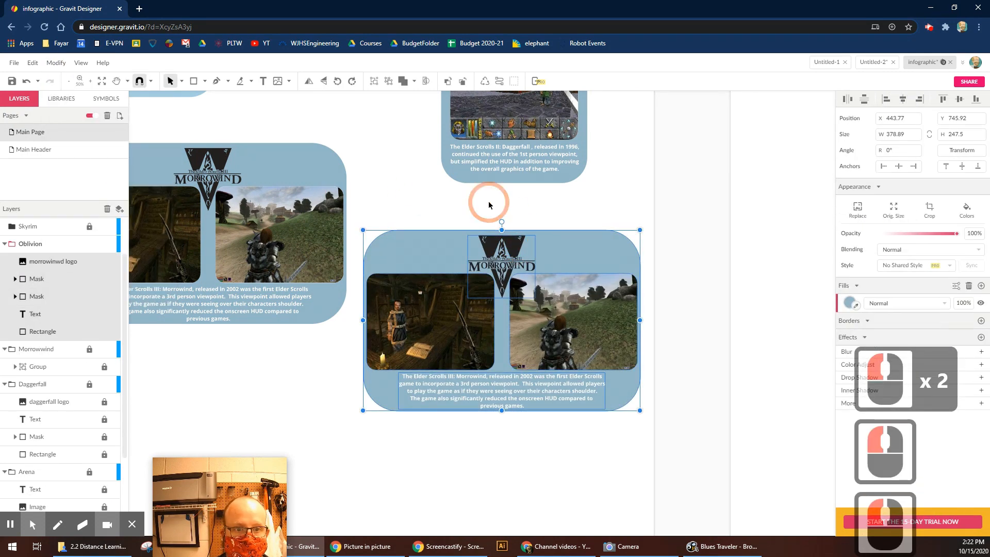
pyautogui.click(518, 248)
pyautogui.press('Delete')
pyautogui.click(14, 63)
# Place the skyrim logo image by mistake and delete it.
pyautogui.moveTo(78, 230)
pyautogui.click(165, 230)
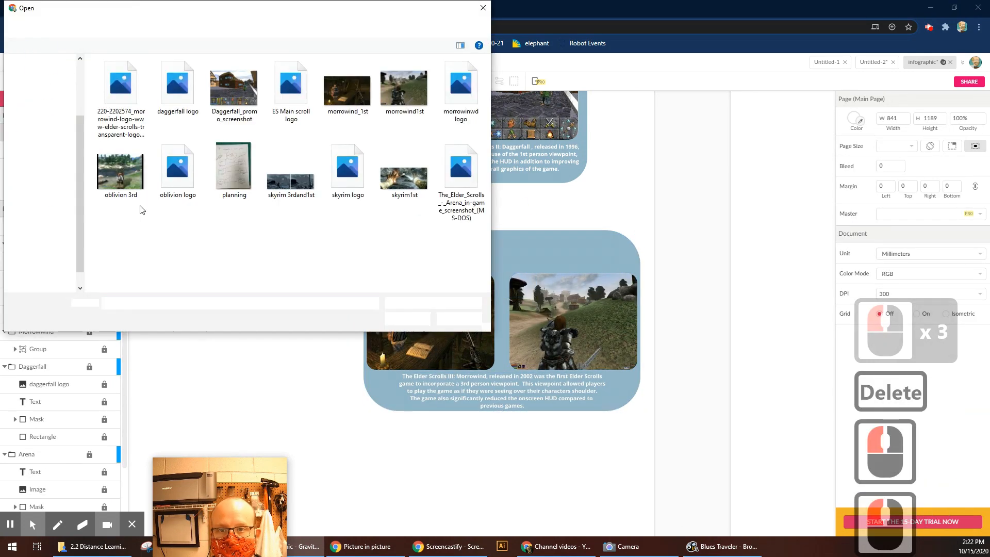
pyautogui.doubleClick(365, 175)
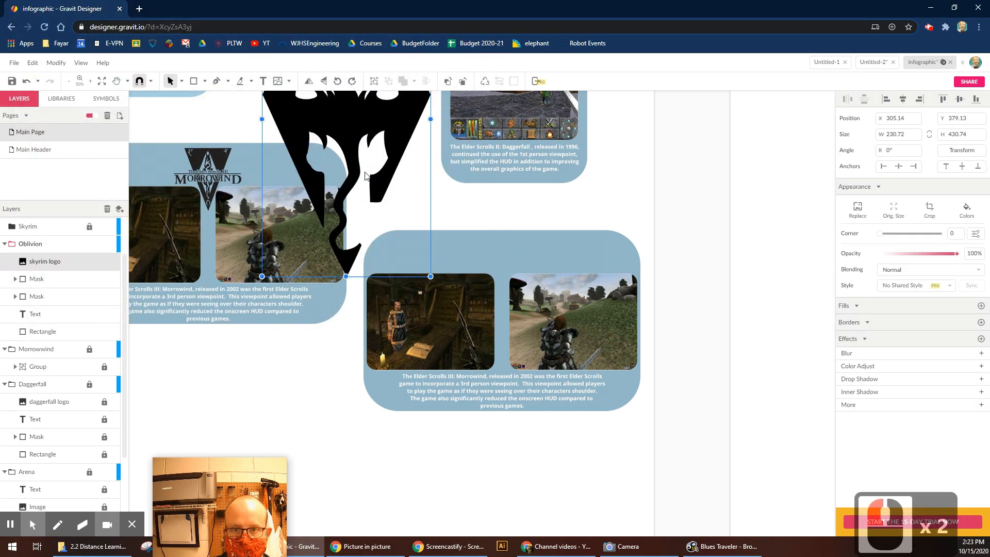
pyautogui.press('Delete')
pyautogui.click(15, 63)
# Place the oblivion logo image, scaled and centred at the top of the card.
pyautogui.moveTo(61, 230)
pyautogui.click(165, 230)
pyautogui.doubleClick(179, 168)
pyautogui.moveTo(346, 119); pyautogui.dragTo(501, 258)
pyautogui.moveTo(535, 292); pyautogui.dragTo(520, 277)
pyautogui.moveTo(520, 262)
pyautogui.mouseDown()
pyautogui.moveTo(527, 273)
pyautogui.moveTo(503, 259)
pyautogui.mouseUp()
# Delete the old Morrowind screenshots from both picture frames.
pyautogui.click(442, 345)
pyautogui.click(56, 63)
pyautogui.click(472, 316)
pyautogui.press('Delete')
pyautogui.hotkey('ctrl', 'z')
pyautogui.doubleClick(418, 320)
pyautogui.press('Delete')
pyautogui.click(15, 63)
pyautogui.click(593, 208)
pyautogui.doubleClick(573, 294)
pyautogui.press('Delete')
pyautogui.click(16, 64)
# Place the oblivion 3rd screenshot over the right frame and mask it with the shape.
pyautogui.click(61, 230)
pyautogui.click(156, 230)
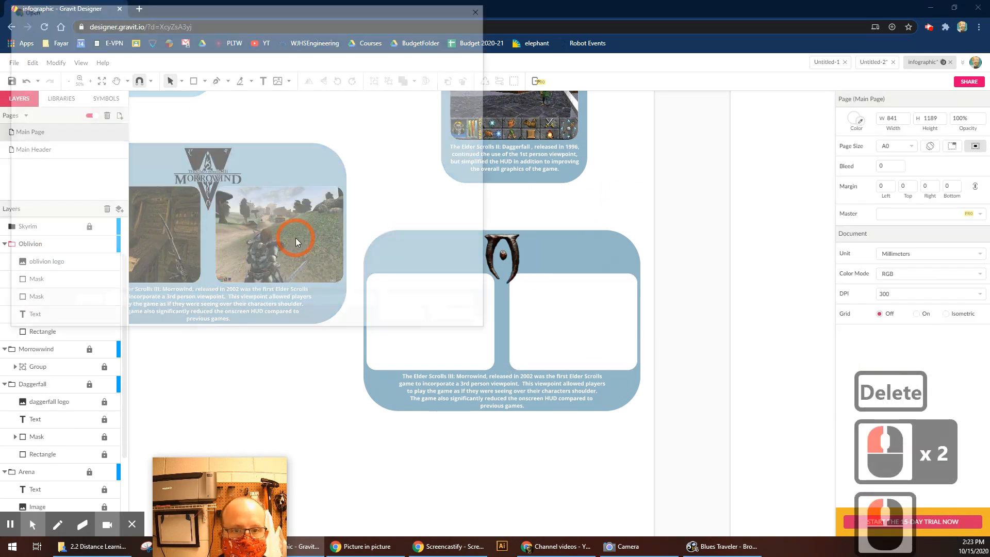
pyautogui.doubleClick(113, 172)
pyautogui.moveTo(590, 333); pyautogui.dragTo(588, 329)
pyautogui.moveTo(634, 366); pyautogui.dragTo(646, 372)
pyautogui.moveTo(588, 330); pyautogui.dragTo(584, 327)
pyautogui.moveTo(639, 212); pyautogui.dragTo(594, 298)
pyautogui.keyDown('shift'); pyautogui.click(578, 251); pyautogui.keyUp('shift')
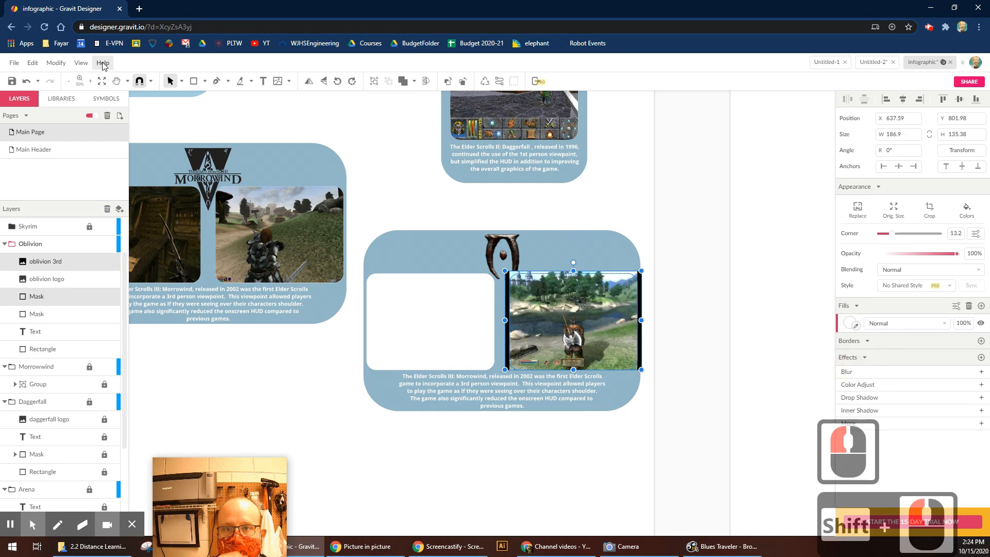
pyautogui.click(56, 63)
pyautogui.click(85, 158)
# Place the oblivion1st image via File > Import > Place Image.
pyautogui.click(413, 330)
pyautogui.click(298, 391)
pyautogui.click(15, 63)
pyautogui.click(61, 230)
pyautogui.click(186, 229)
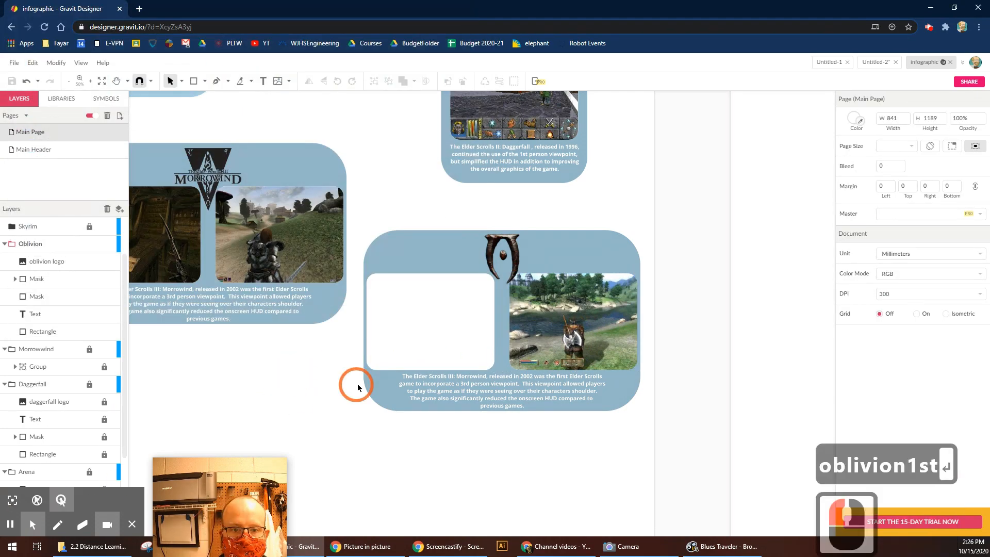
pyautogui.click(14, 63)
pyautogui.click(61, 230)
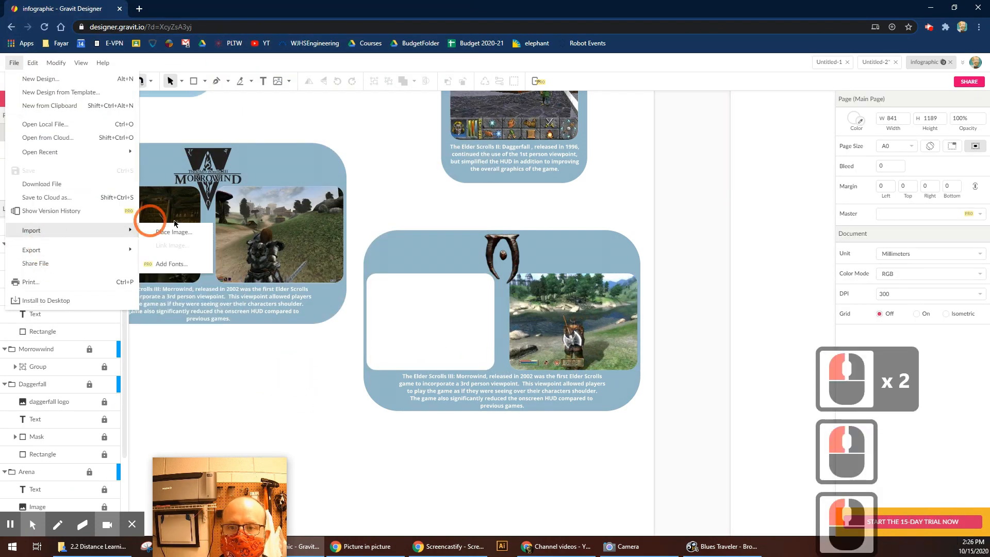
pyautogui.click(150, 224)
# Fit the oblivion1st image over the left frame and mask it with the shape.
pyautogui.moveTo(344, 129); pyautogui.dragTo(442, 309)
pyautogui.moveTo(521, 361); pyautogui.dragTo(495, 370)
pyautogui.moveTo(399, 216); pyautogui.dragTo(423, 297)
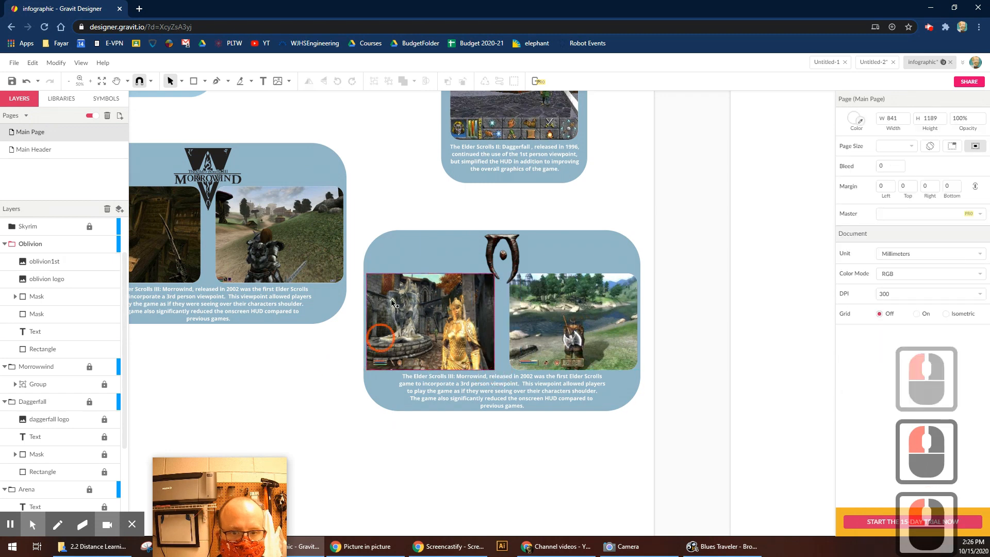
pyautogui.keyDown('shift'); pyautogui.click(422, 252); pyautogui.keyUp('shift')
pyautogui.click(55, 63)
pyautogui.click(86, 158)
pyautogui.click(494, 384)
# Zoom in and start the caption: Oblivion, released in 2006, offering 1st or 3rd person viewpoints.
pyautogui.click(365, 221)
pyautogui.press('z')
pyautogui.moveTo(364, 222); pyautogui.dragTo(651, 438)
pyautogui.doubleClick(386, 413)
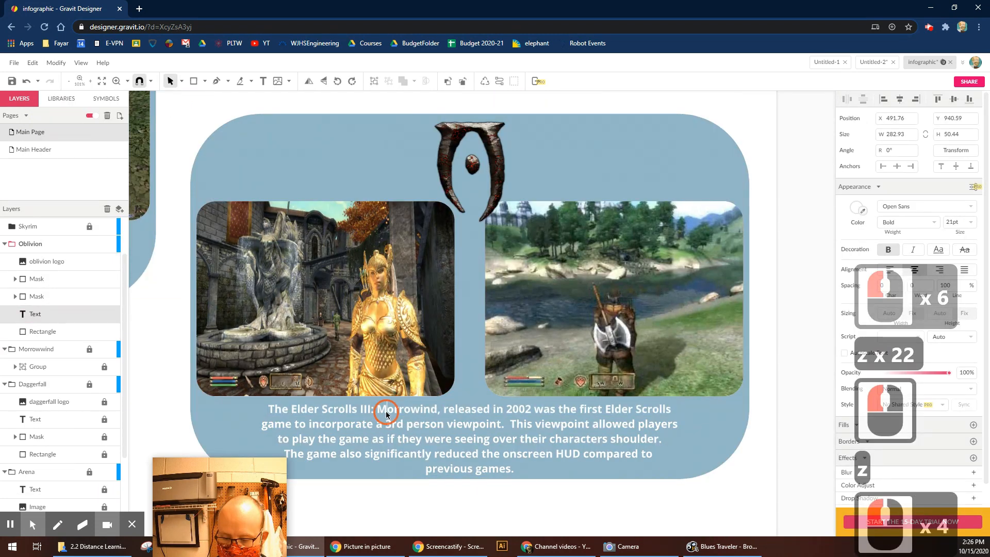
pyautogui.hotkey('ctrl', 'a')
pyautogui.write('The Elds')
pyautogui.press('BackSpace')
pyautogui.write('er Scrolls IV: Oblivion, released in')
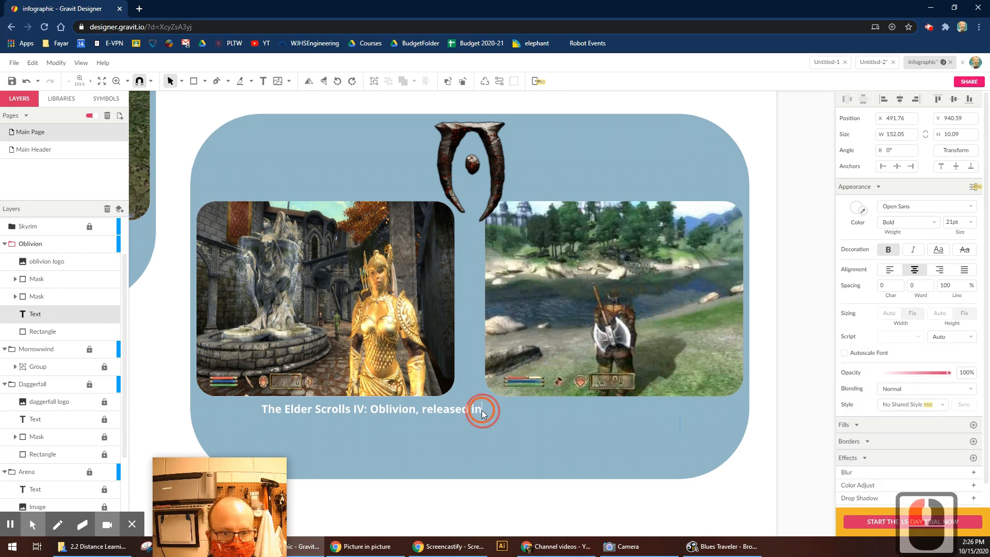
pyautogui.write(' 2006, continued the')
pyautogui.press('BackSpace')
pyautogui.press('BackSpace')
pyautogui.press('BackSpace')
pyautogui.press('BackSpace')
pyautogui.write('to allow ')
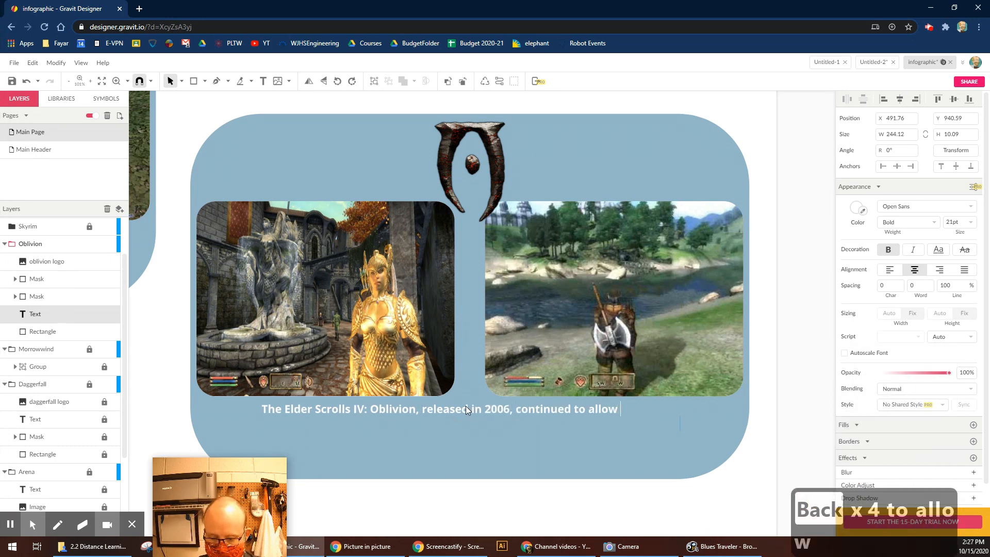
pyautogui.write('players to play in either 1st or 3rd person viewpoints.  The')
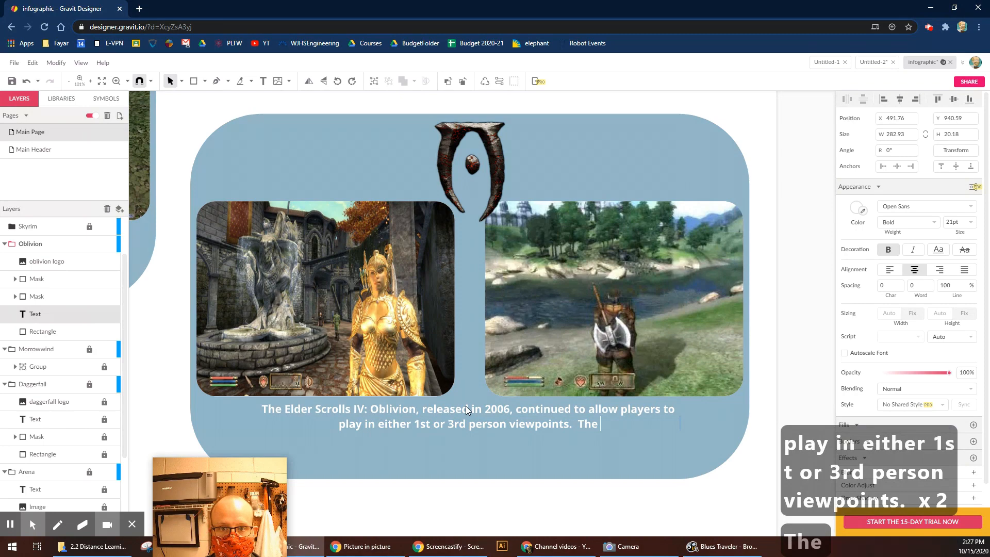
# Add sentences on the expanded HUD (compass, spells, character bars) and the moved-out third person camera.
pyautogui.scroll(5, 610, 215)
pyautogui.scroll(-4, 626, 449)
pyautogui.write('HUD was expanded')
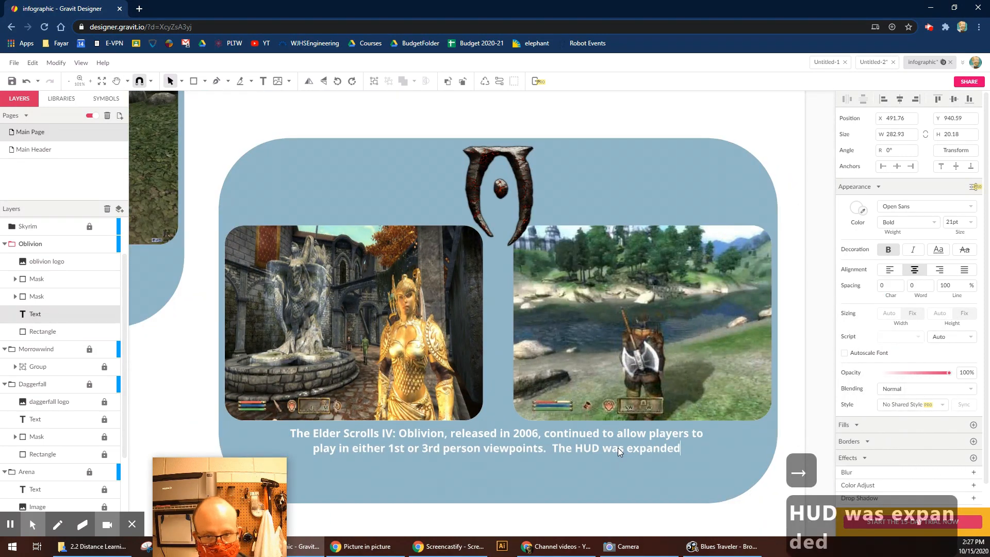
pyautogui.write(', a;llowin')
pyautogui.press('BackSpace')
pyautogui.press('BackSpace')
pyautogui.press('BackSpace')
pyautogui.press('BackSpace')
pyautogui.press('BackSpace')
pyautogui.press('BackSpace')
pyautogui.press('BackSpace')
pyautogui.write('llowing the player')
pyautogui.press('BackSpace')
pyautogui.press('BackSpace')
pyautogui.press('BackSpace')
pyautogui.press('BackSpace')
pyautogui.press('BackSpace')
pyautogui.press('BackSpace')
pyautogui.press('BackSpace')
pyautogui.press('BackSpace')
pyautogui.press('BackSpace')
pyautogui.press('BackSpace')
pyautogui.press('BackSpace')
pyautogui.press('BackSpace')
pyautogui.write('g the player easier access t')
pyautogui.write('o the compass, spells, and thei characte')
pyautogui.write('r information')
pyautogui.press('BackSpace')
pyautogui.press('BackSpace')
pyautogui.press('BackSpace')
pyautogui.press('BackSpace')
pyautogui.press('BackSpace')
pyautogui.press('BackSpace')
pyautogui.press('BackSpace')
pyautogui.press('BackSpace')
pyautogui.press('BackSpace')
pyautogui.press('BackSpace')
pyautogui.press('BackSpace')
pyautogui.press('BackSpace')
pyautogui.press('BackSpace')
pyautogui.press('BackSpace')
pyautogui.press('BackSpace')
pyautogui.press('BackSpace')
pyautogui.press('BackSpace')
pyautogui.press('BackSpace')
pyautogui.press('BackSpace')
pyautogui.press('BackSpace')
pyautogui.write('their character bars.  The thir')
pyautogui.press('BackSpace')
pyautogui.press('BackSpace')
pyautogui.press('BackSpace')
pyautogui.press('BackSpace')
pyautogui.press('Return')
pyautogui.write('third person camera was ')
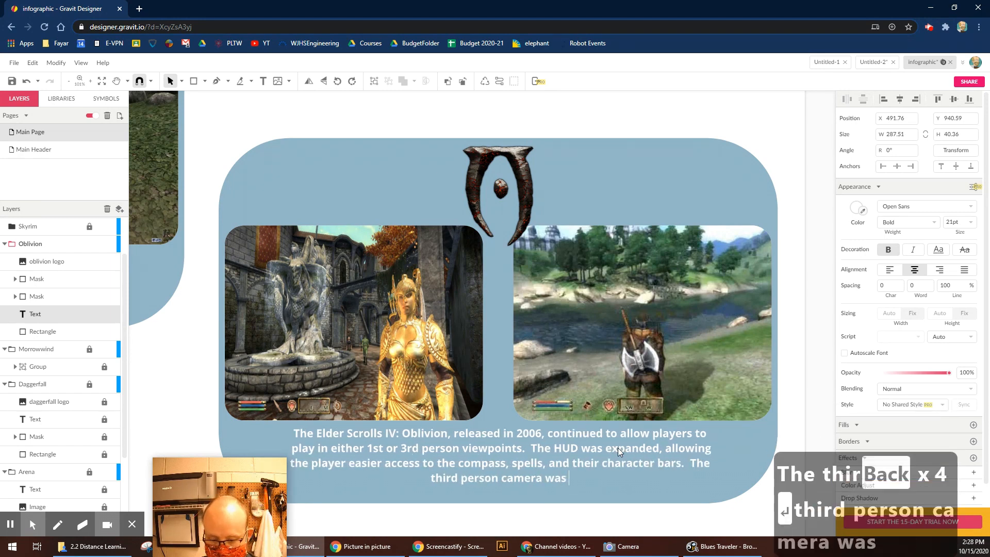
pyautogui.write('moved out, to allow for ea')
pyautogui.press('BackSpace')
pyautogui.press('BackSpace')
pyautogui.press('BackSpace')
# Finish the Oblivion caption with 'allow for easier combat views.'.
pyautogui.write('allow for easier combat views.')
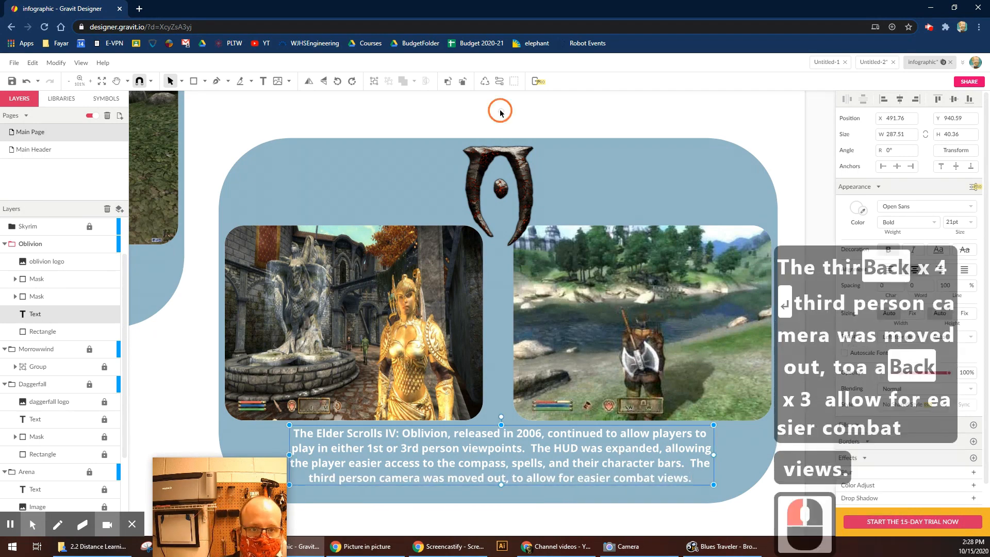
pyautogui.click(503, 115)
pyautogui.hotkey('ctrl', '-')
pyautogui.hotkey('ctrl', '-')
pyautogui.moveTo(461, 518); pyautogui.dragTo(570, 447)
# Copy the whole Oblivion card into the Skyrim layer and place it below the original.
pyautogui.moveTo(413, 111); pyautogui.dragTo(745, 397)
pyautogui.hotkey('ctrl', 'c')
pyautogui.hotkey('ctrl', 'c')
pyautogui.moveTo(223, 364); pyautogui.dragTo(449, 369)
pyautogui.click(28, 226)
pyautogui.hotkey('ctrl', 'v')
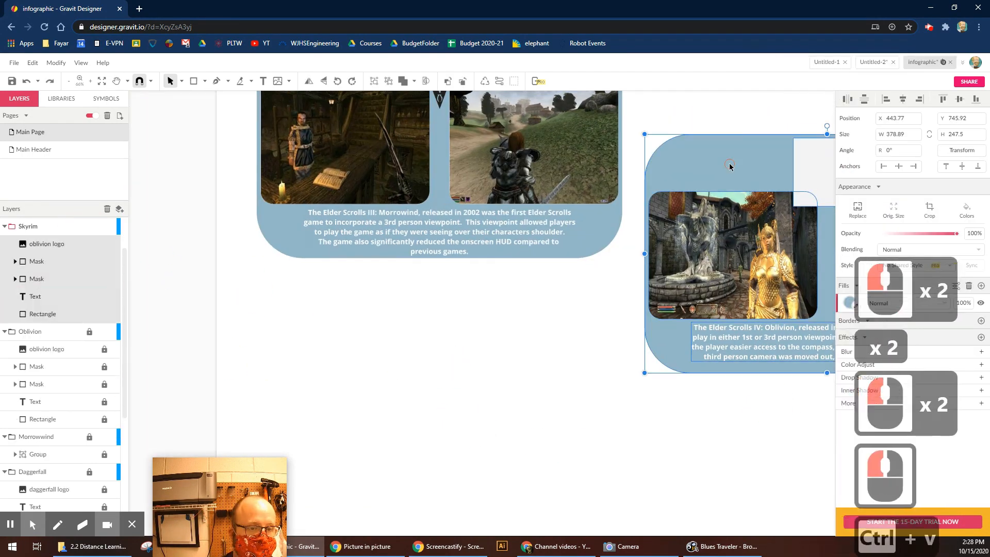
pyautogui.moveTo(730, 173); pyautogui.dragTo(343, 366)
pyautogui.click(652, 428)
# Replace the copied Oblivion logo with the imported skyrim logo image.
pyautogui.moveTo(652, 427); pyautogui.dragTo(625, 340)
pyautogui.click(414, 276)
pyautogui.press('Delete')
pyautogui.click(14, 63)
pyautogui.click(57, 250)
pyautogui.click(167, 252)
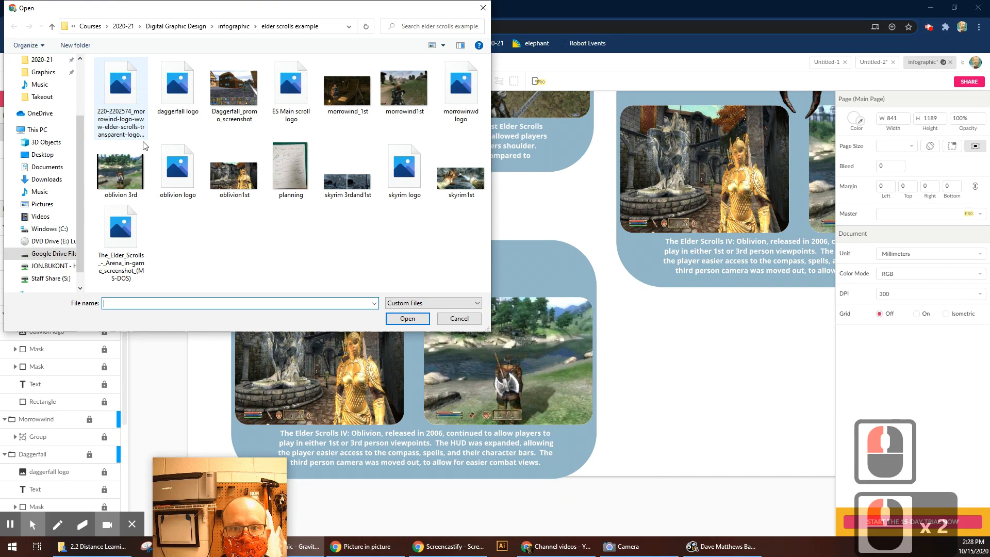
pyautogui.doubleClick(404, 169)
# Shrink the Skyrim logo and centre it at the top of the new card.
pyautogui.hotkey('ctrl', '-')
pyautogui.hotkey('ctrl', '-')
pyautogui.hotkey('ctrl', '-')
pyautogui.moveTo(466, 344); pyautogui.dragTo(449, 384)
pyautogui.press('z')
pyautogui.moveTo(416, 362); pyautogui.dragTo(493, 420)
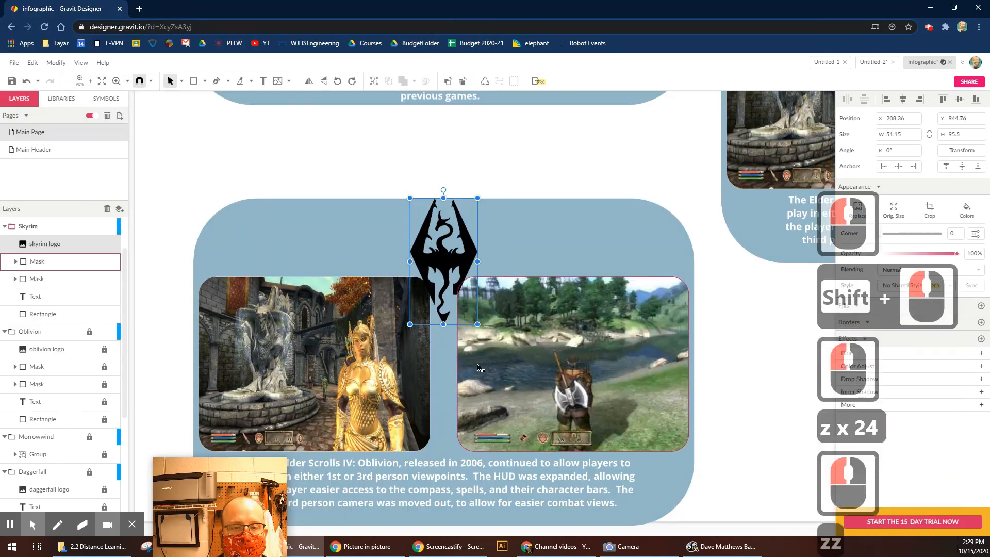
pyautogui.moveTo(411, 197); pyautogui.dragTo(423, 220)
pyautogui.moveTo(448, 268); pyautogui.dragTo(441, 252)
# Release the old left screenshot from its frame and delete it.
pyautogui.click(355, 340)
pyautogui.click(56, 63)
pyautogui.click(89, 167)
pyautogui.click(310, 155)
pyautogui.click(315, 351)
pyautogui.press('Delete')
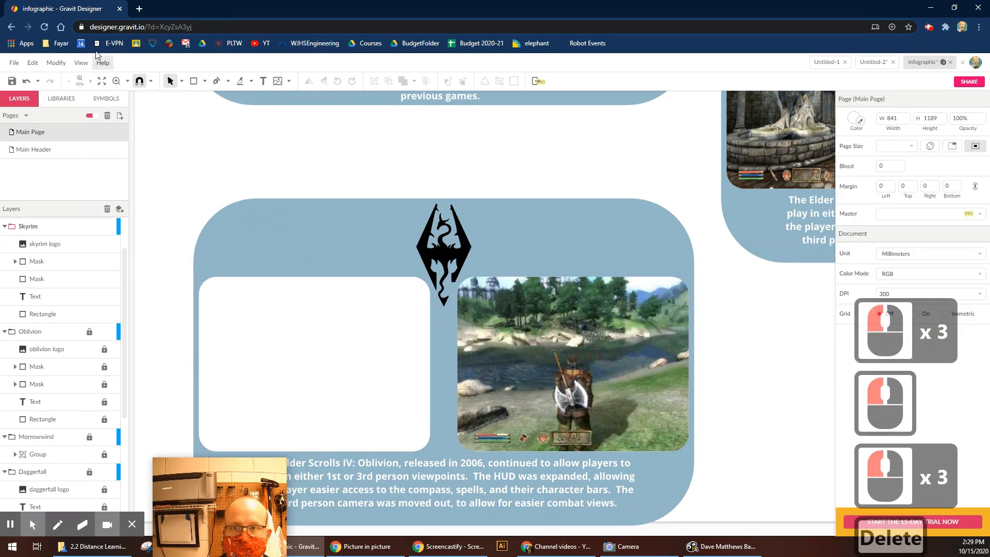
# Import the skyrim1st screenshot and move it onto the card's left frame.
pyautogui.click(14, 63)
pyautogui.click(57, 249)
pyautogui.click(167, 252)
pyautogui.doubleClick(459, 175)
pyautogui.hotkey('ctrl', '-')
pyautogui.hotkey('ctrl', '-')
pyautogui.hotkey('ctrl', '-')
pyautogui.moveTo(490, 309); pyautogui.dragTo(386, 485)
pyautogui.click(450, 488)
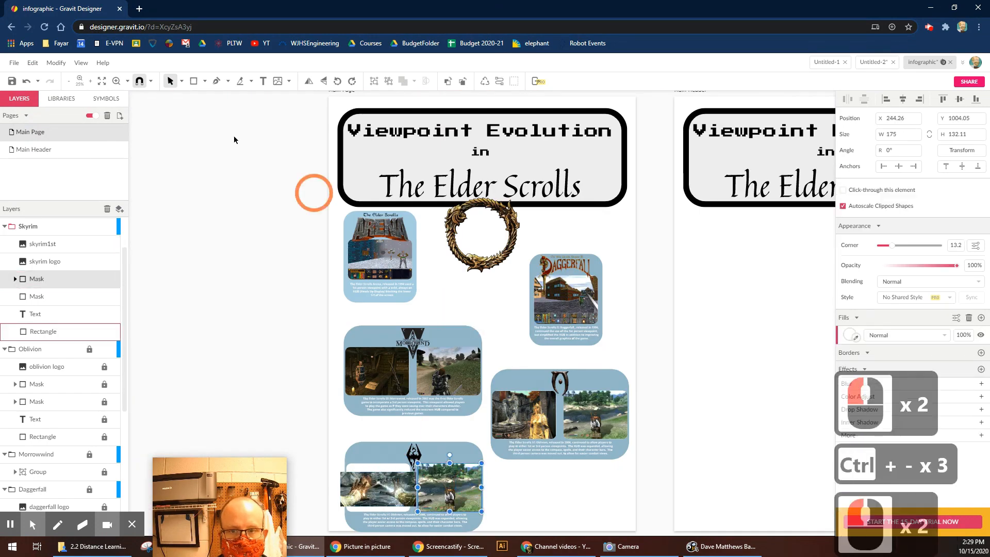
# Remove the old right screenshot and import the skyrim 3rdand1st screenshot.
pyautogui.click(56, 63)
pyautogui.click(89, 168)
pyautogui.click(450, 488)
pyautogui.press('Delete')
pyautogui.click(14, 63)
pyautogui.click(172, 232)
pyautogui.doubleClick(347, 181)
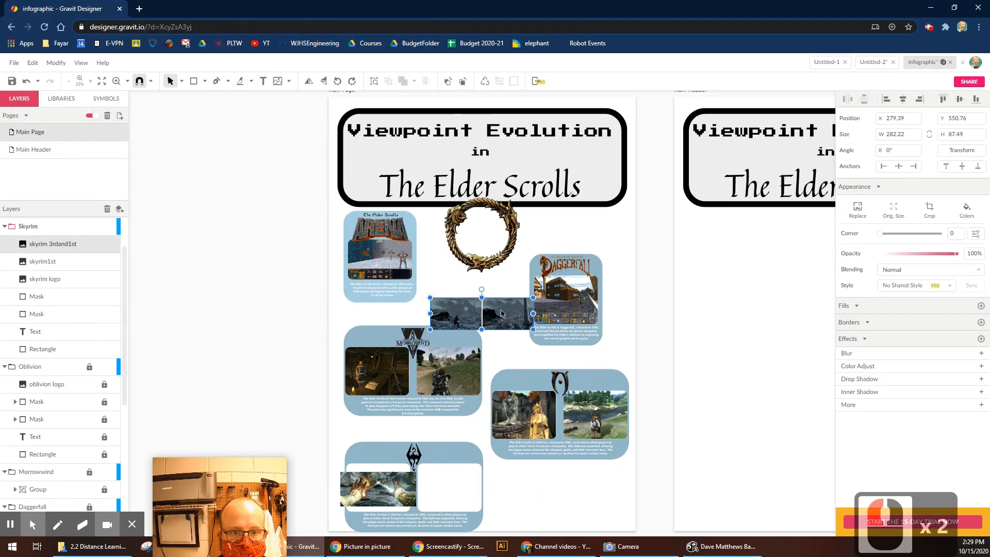
# Delete skyrim1st and enlarge skyrim 3rdand1st over the left frame.
pyautogui.click(331, 435)
pyautogui.scroll(15, 292, 341)
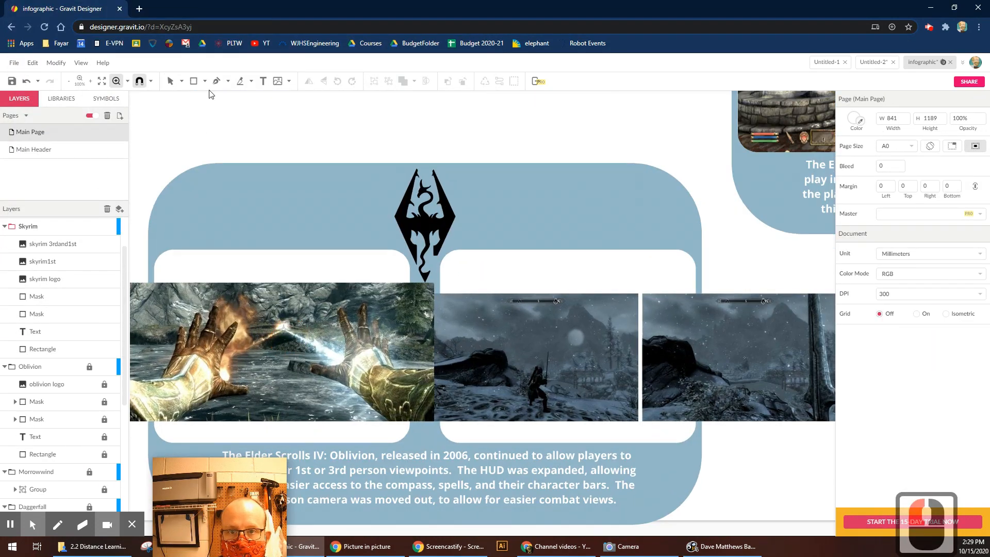
pyautogui.click(310, 334)
pyautogui.press('Delete')
pyautogui.moveTo(639, 386); pyautogui.dragTo(370, 346)
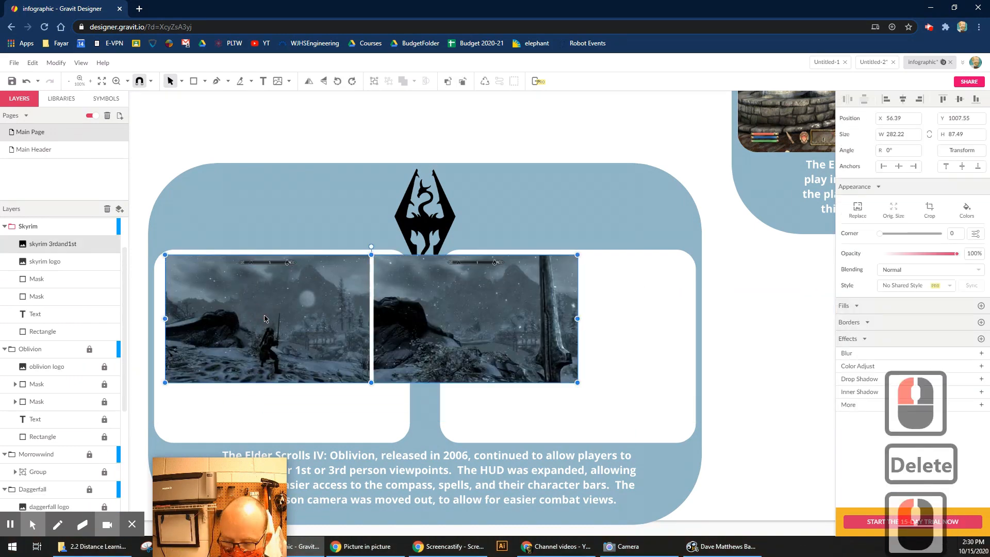
pyautogui.hotkey('ctrl', 'c')
pyautogui.hotkey('ctrl', 'v')
pyautogui.moveTo(331, 314); pyautogui.dragTo(321, 298)
pyautogui.click(597, 190)
pyautogui.press('Delete')
pyautogui.moveTo(567, 377); pyautogui.dragTo(680, 445)
# Duplicate the Skyrim screenshot and park the copy above the card.
pyautogui.click(692, 332)
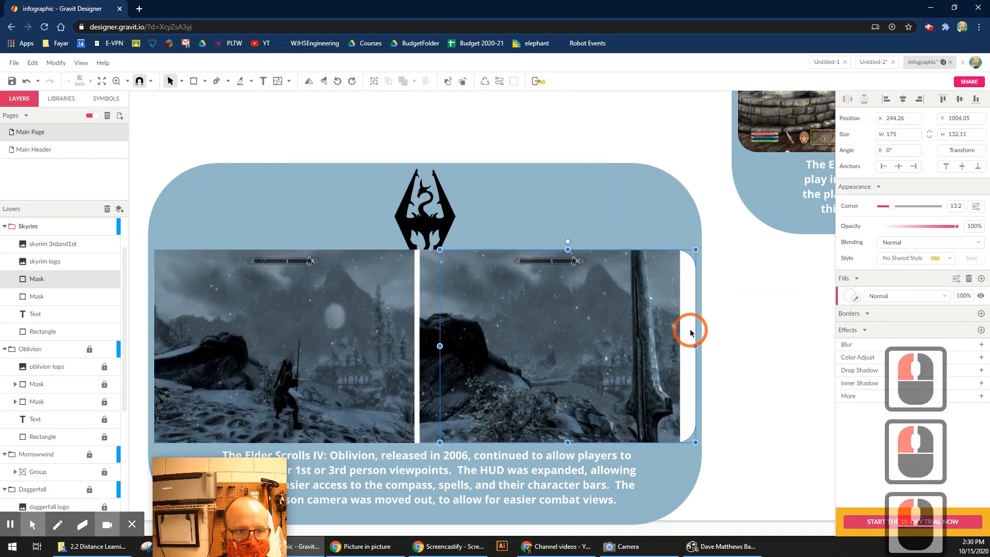
pyautogui.click(384, 320)
pyautogui.hotkey('ctrl', 'c')
pyautogui.hotkey('ctrl', 'v')
pyautogui.moveTo(384, 320); pyautogui.dragTo(387, 94)
# Adjust the right frame and clip the screenshot into the left rounded frame.
pyautogui.moveTo(688, 293); pyautogui.dragTo(673, 305)
pyautogui.click(748, 307)
pyautogui.click(665, 304)
pyautogui.keyDown('shift'); pyautogui.click(37, 296); pyautogui.keyUp('shift')
pyautogui.click(58, 63)
pyautogui.click(83, 227)
# Move the second screenshot over the right frame and clip it inside.
pyautogui.click(754, 330)
pyautogui.moveTo(298, 158); pyautogui.dragTo(295, 384)
pyautogui.moveTo(136, 302); pyautogui.dragTo(269, 347)
pyautogui.keyDown('shift'); pyautogui.click(227, 222); pyautogui.keyUp('shift')
pyautogui.click(56, 63)
pyautogui.click(81, 159)
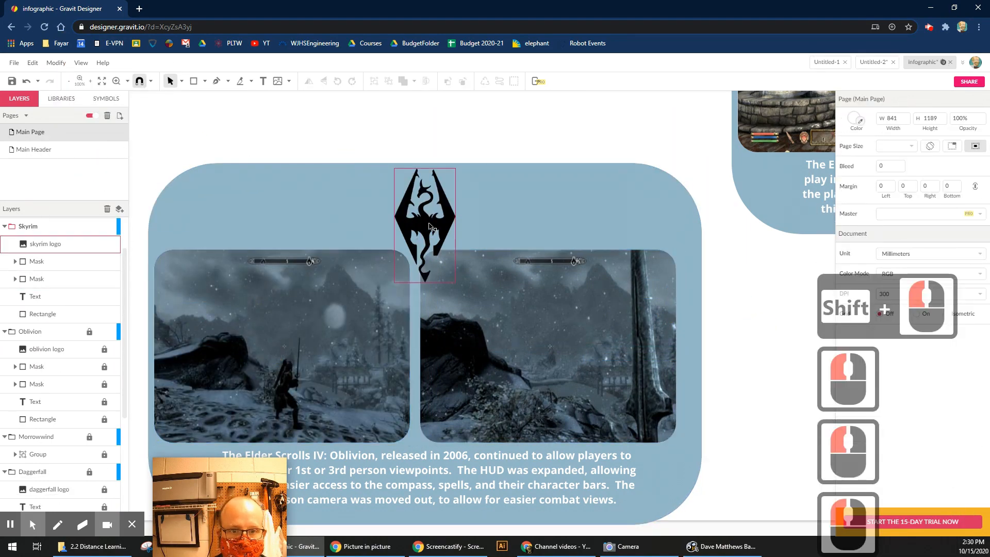
pyautogui.click(568, 176)
pyautogui.hotkey('ctrl', 'z')
pyautogui.click(531, 334)
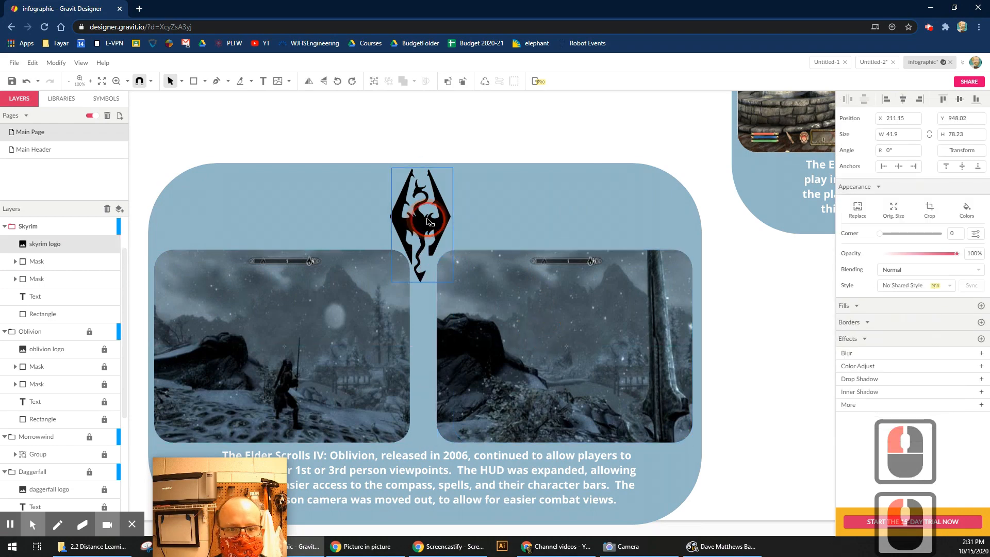
# Begin editing the Skyrim card's caption text.
pyautogui.click(480, 292)
pyautogui.scroll(-1, 479, 292)
pyautogui.doubleClick(404, 420)
# Rewrite the caption: 'The HUD was simplified, leaving the compass on screen… further submerging the player in'.
pyautogui.hotkey('ctrl', 'a')
pyautogui.write('The Elder ')
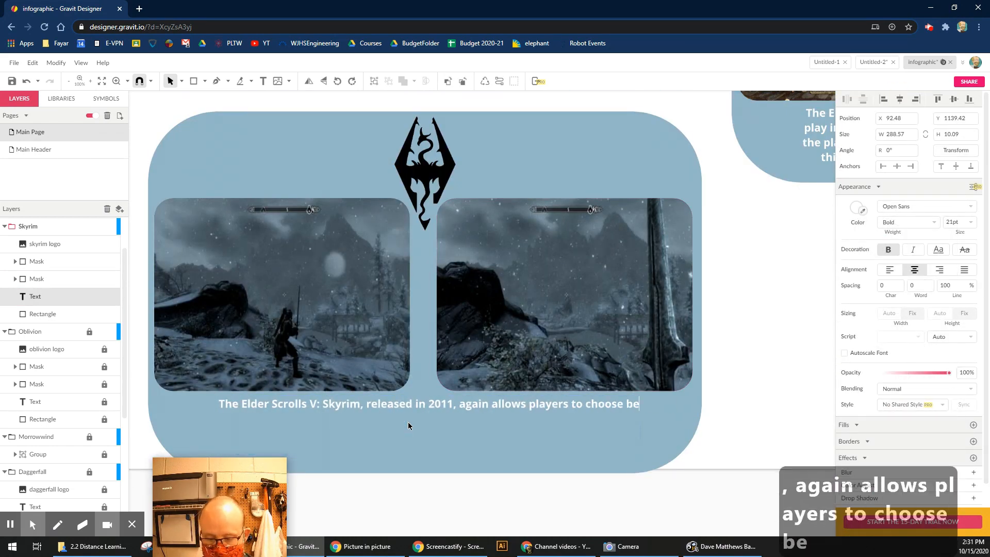
pyautogui.write('  The HUD was')
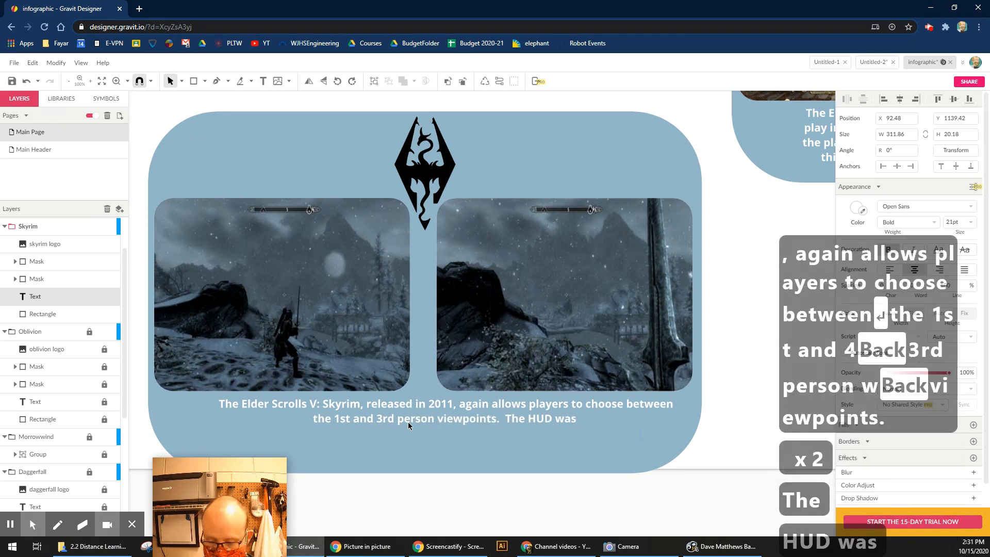
pyautogui.write(' simplified, leaving the compass on screen')
pyautogui.press('BackSpace')
pyautogui.press('BackSpace')
pyautogui.press('BackSpace')
pyautogui.press('BackSpace')
pyautogui.press('BackSpace')
pyautogui.press('BackSpace')
pyautogui.press('BackSpace')
pyautogui.press('BackSpace')
pyautogui.press('BackSpace')
pyautogui.press('BackSpace')
pyautogui.press('BackSpace')
pyautogui.press('BackSpace')
pyautogui.press('BackSpace')
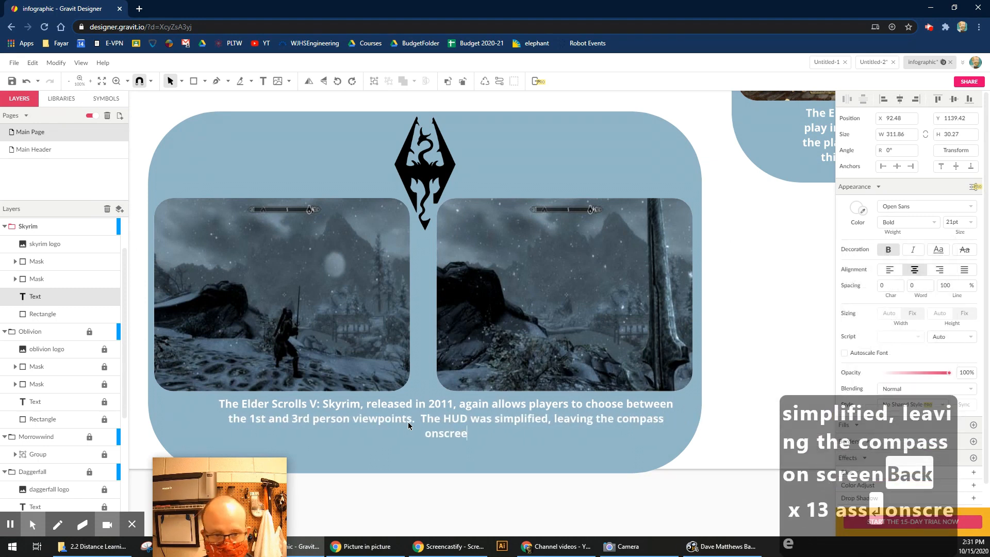
pyautogui.write('nly appears')
pyautogui.press('BackSpace')
pyautogui.press('BackSpace')
pyautogui.write('further subm')
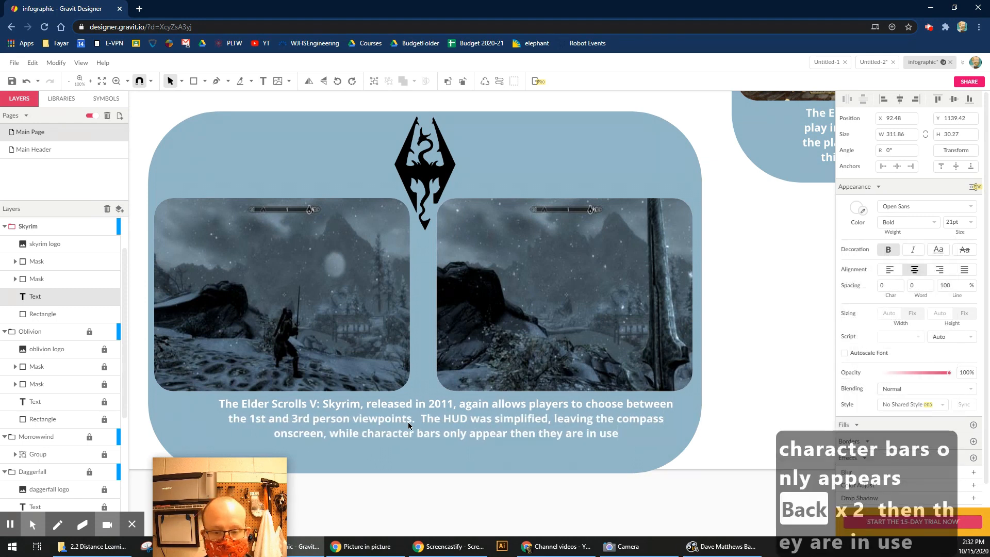
pyautogui.write('erging')
pyautogui.press('Return')
pyautogui.write('the player in')
pyautogui.press('Escape')
pyautogui.hotkey('ctrl', '-')
pyautogui.hotkey('ctrl', '-')
pyautogui.hotkey('ctrl', '-')
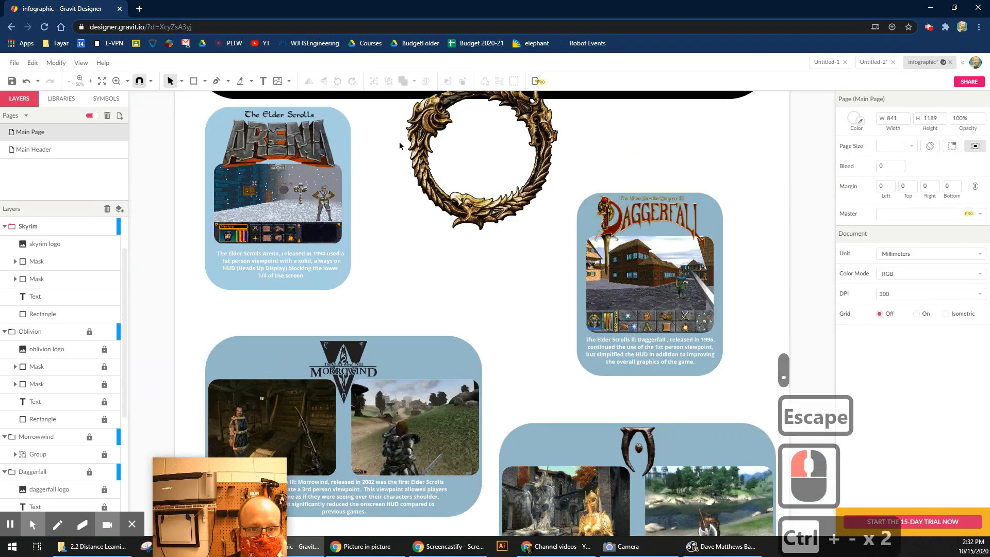
# Remove a stray new layer and copy the whole Skyrim card.
pyautogui.scroll(-3, 503, 303)
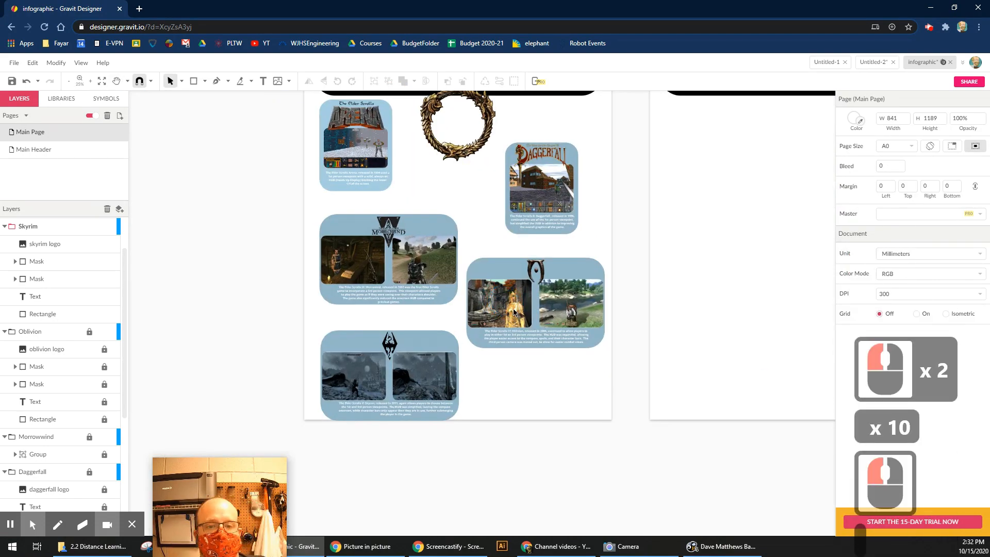
pyautogui.click(121, 208)
pyautogui.scroll(5, 67, 268)
pyautogui.click(51, 281)
pyautogui.click(107, 208)
pyautogui.click(102, 278)
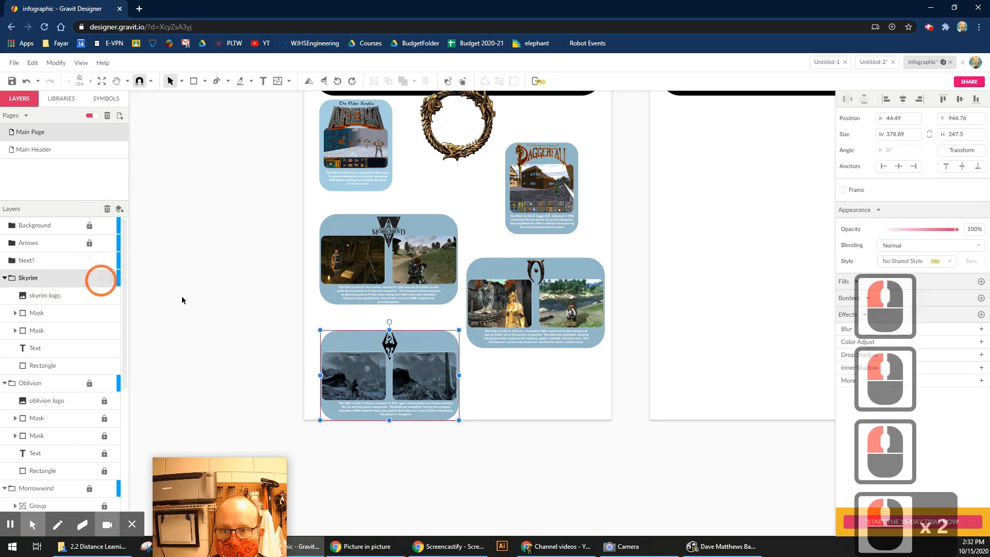
pyautogui.click(186, 302)
pyautogui.moveTo(292, 320); pyautogui.dragTo(472, 436)
pyautogui.hotkey('ctrl', 'c')
# Lock the Skyrim layer and paste the card into the Next? layer, right of Skyrim.
pyautogui.click(90, 278)
pyautogui.click(26, 261)
pyautogui.click(533, 376)
pyautogui.hotkey('ctrl', 'v')
pyautogui.moveTo(356, 376); pyautogui.dragTo(506, 405)
pyautogui.click(10, 524)
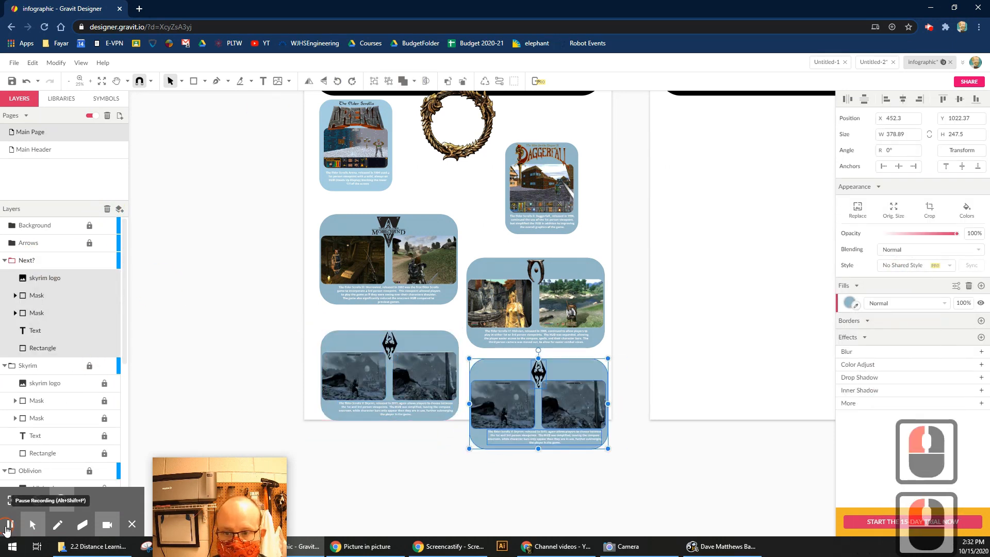
pyautogui.press('z')
pyautogui.moveTo(457, 351); pyautogui.dragTo(640, 465)
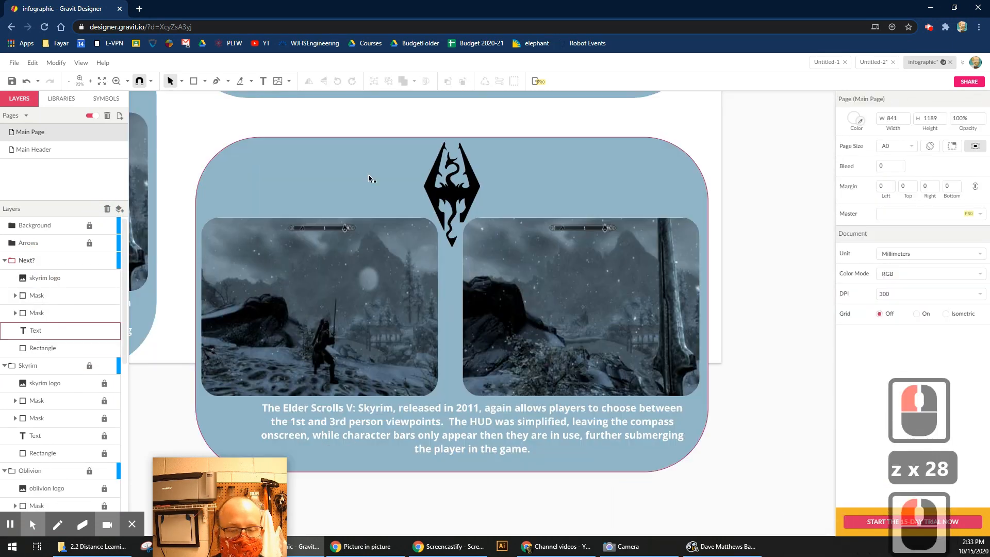
# Delete the copied Skyrim logo and both screenshots from the new card.
pyautogui.click(464, 192)
pyautogui.press('Delete')
pyautogui.click(516, 289)
pyautogui.press('Delete')
pyautogui.click(366, 289)
pyautogui.click(55, 63)
pyautogui.click(83, 142)
pyautogui.click(549, 296)
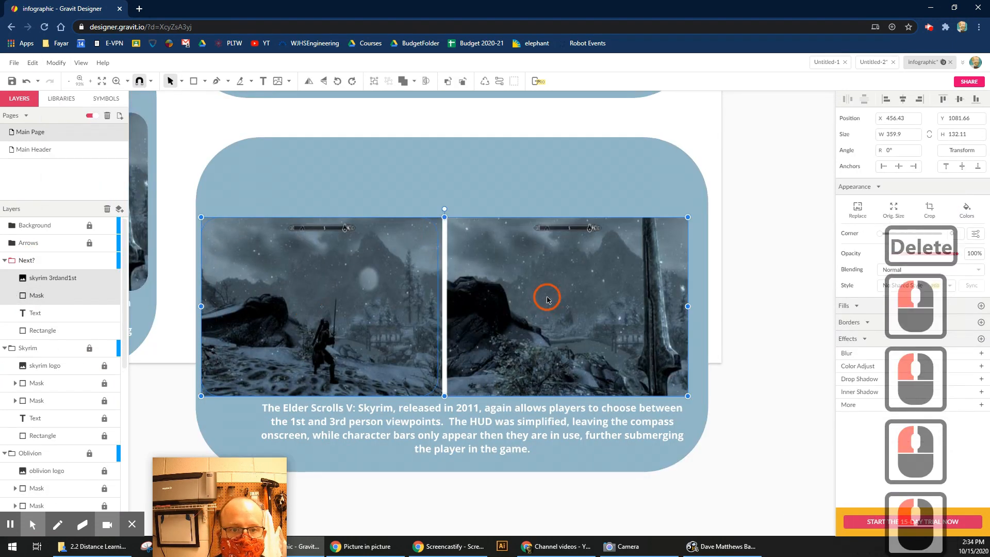
pyautogui.press('Delete')
pyautogui.click(173, 120)
# Import the Elder Scrolls VI logo image and place it over the card.
pyautogui.click(14, 62)
pyautogui.click(44, 135)
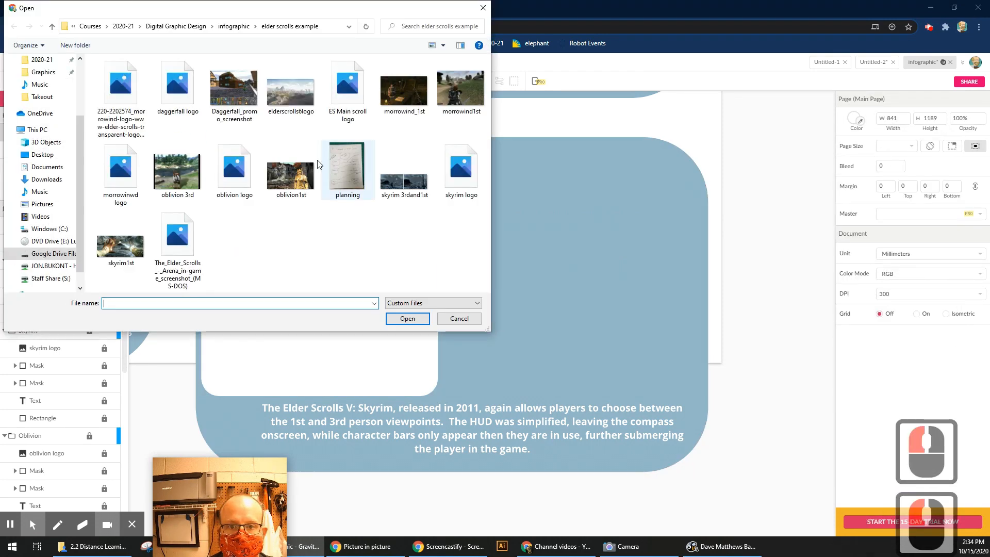
pyautogui.doubleClick(291, 94)
pyautogui.hotkey('ctrl', '-')
pyautogui.hotkey('ctrl', '-')
pyautogui.scroll(9, 403, 196)
pyautogui.moveTo(423, 144); pyautogui.dragTo(523, 292)
# Widen and heighten the mask shape, then resize the Elder Scrolls VI image over it.
pyautogui.click(464, 424)
pyautogui.moveTo(656, 422); pyautogui.dragTo(656, 421)
pyautogui.moveTo(657, 372); pyautogui.dragTo(655, 353)
pyautogui.moveTo(446, 253); pyautogui.dragTo(420, 353)
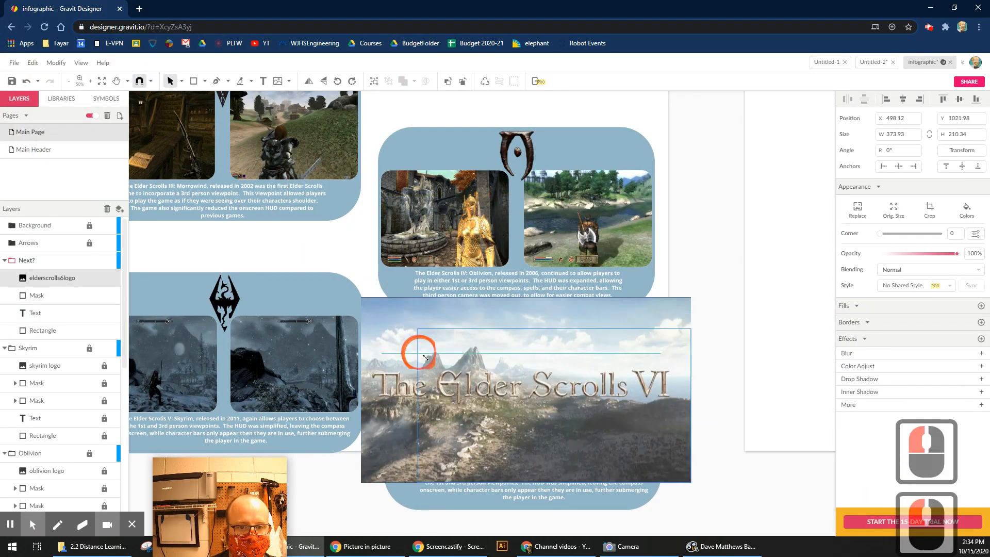
pyautogui.moveTo(361, 297); pyautogui.dragTo(425, 334)
pyautogui.moveTo(474, 394); pyautogui.dragTo(436, 379)
pyautogui.moveTo(521, 319); pyautogui.dragTo(522, 354)
# Clip the Elder Scrolls VI image into the rounded mask shape.
pyautogui.doubleClick(521, 362)
pyautogui.doubleClick(522, 376)
pyautogui.keyDown('shift'); pyautogui.click(37, 295); pyautogui.keyUp('shift')
pyautogui.click(56, 63)
pyautogui.click(79, 153)
pyautogui.click(558, 403)
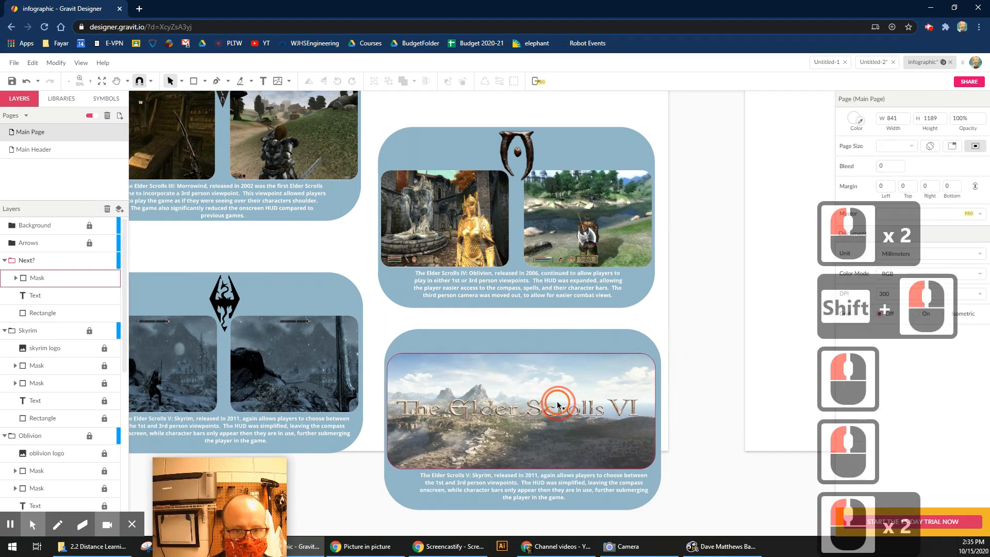
# Nudge the image up and replace the caption with 'The Elder Scrolls VI is set to be released sometime before 2030. It will likely continue to offer players multiple viewpoints.'.
pyautogui.press('Up')
pyautogui.press('Up')
pyautogui.tripleClick(547, 482)
pyautogui.hotkey('ctrl', 'a')
pyautogui.write('The Elder Scollr')
pyautogui.press('BackSpace')
pyautogui.press('BackSpace')
pyautogui.write('ls VI')
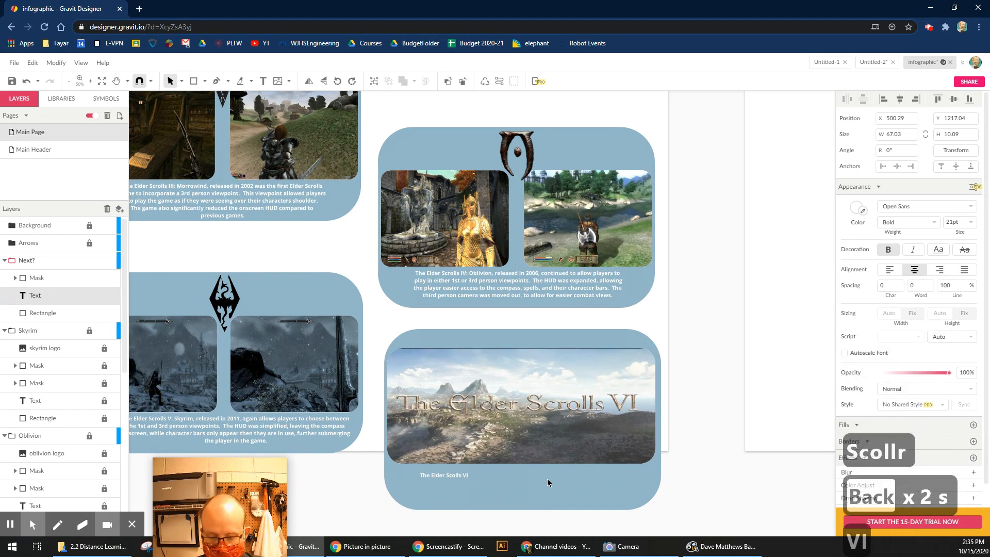
pyautogui.write(' is set ot be released sometime before 2030')
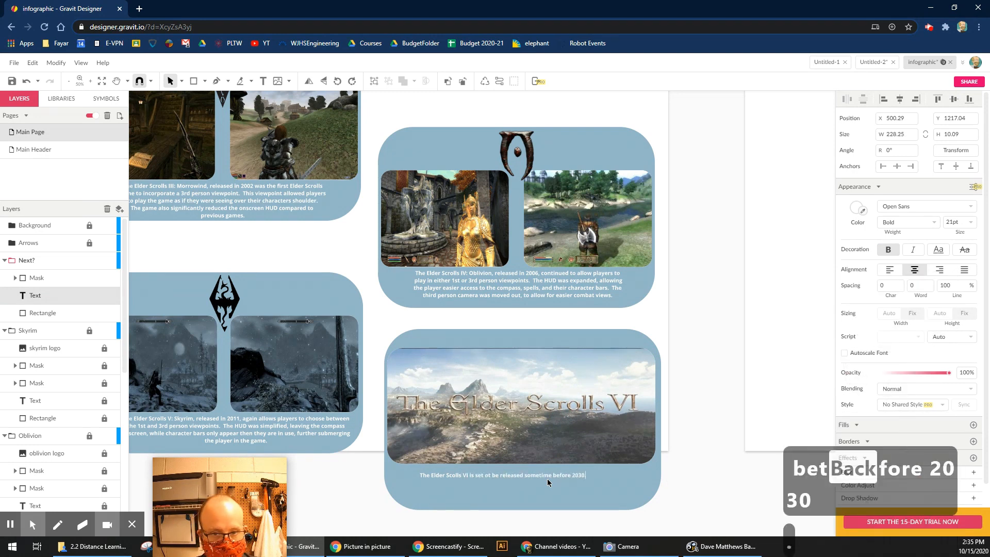
pyautogui.write('.  It will likely continue to')
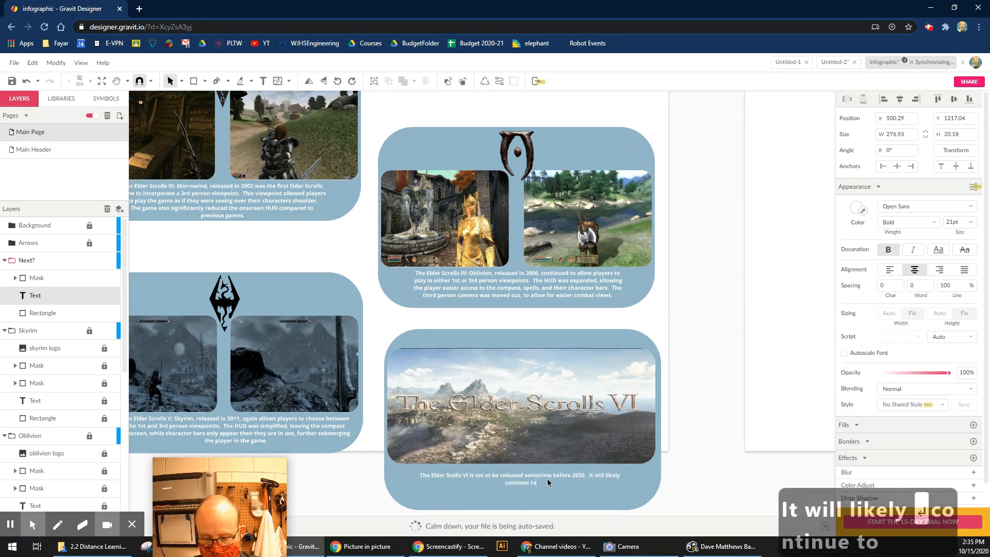
pyautogui.write(' offer players multipl')
pyautogui.press('BackSpace')
pyautogui.press('BackSpace')
pyautogui.write('ltiple viewp')
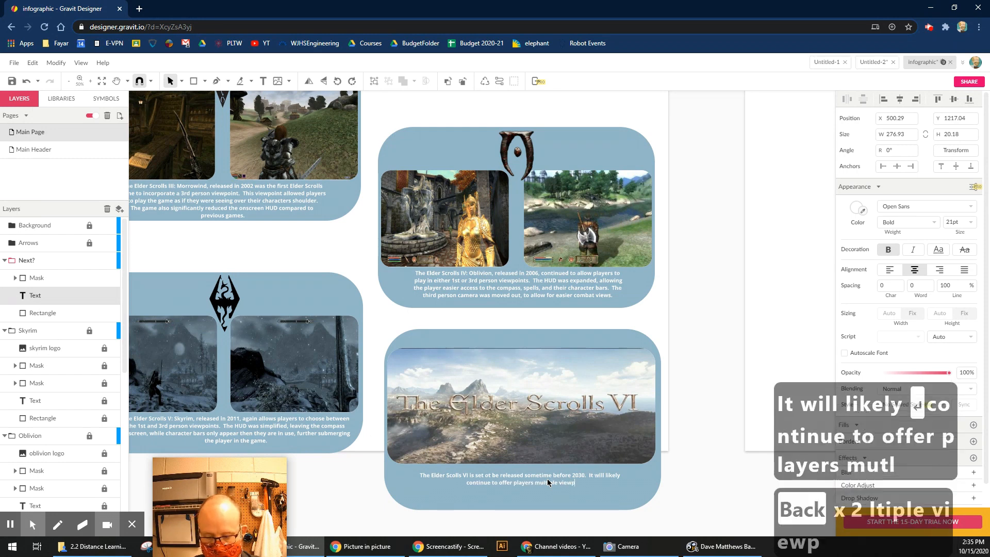
pyautogui.write('oints.')
pyautogui.press('Escape')
# Move the Elder Scrolls VI card up, shorten its background, and raise the picture and caption to fit.
pyautogui.moveTo(681, 358); pyautogui.dragTo(510, 472)
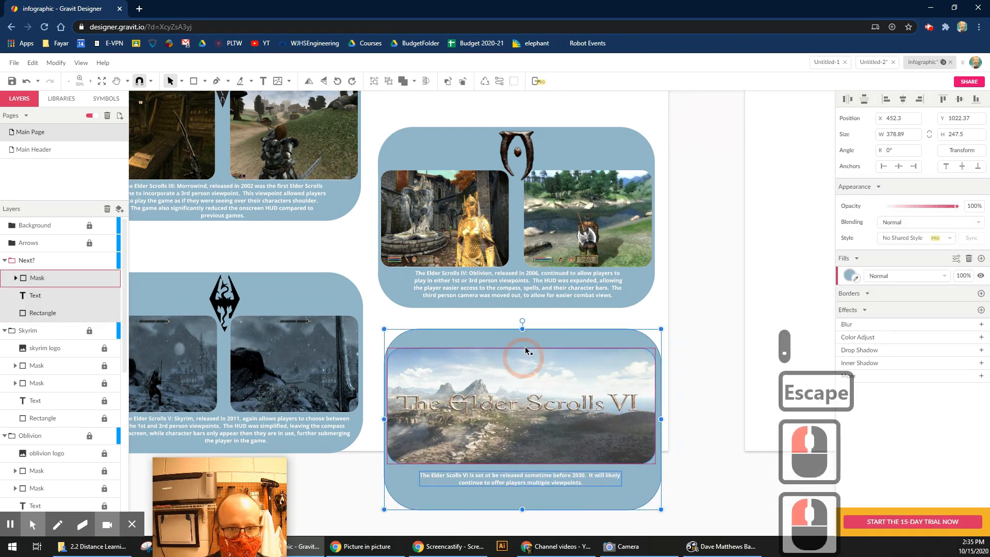
pyautogui.moveTo(525, 338); pyautogui.dragTo(526, 326)
pyautogui.click(527, 499)
pyautogui.moveTo(528, 475); pyautogui.dragTo(528, 469)
pyautogui.moveTo(527, 413); pyautogui.dragTo(529, 405)
pyautogui.moveTo(526, 468); pyautogui.dragTo(528, 452)
pyautogui.click(519, 487)
pyautogui.click(519, 435)
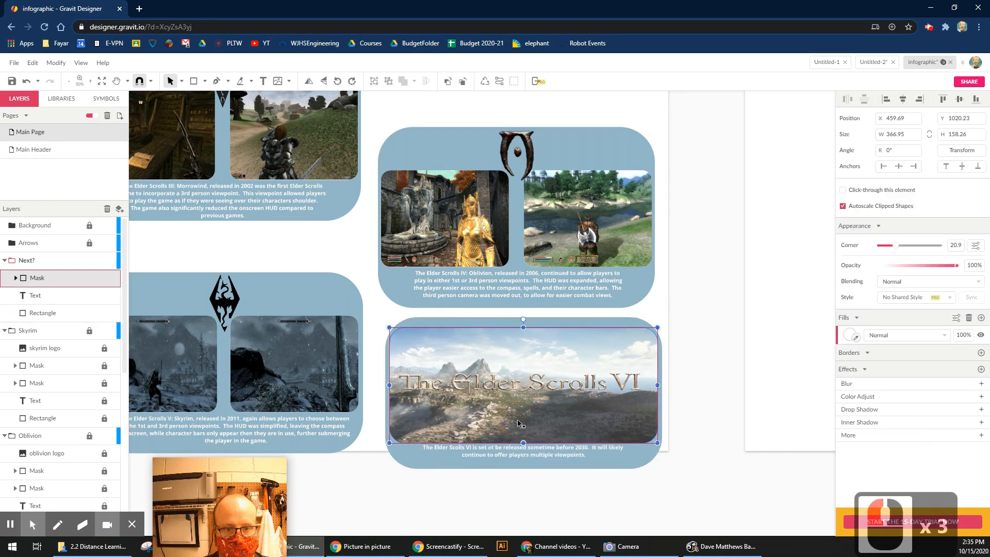
# Zoom in on the infographic's cards.
pyautogui.hotkey('ctrl', '-')
pyautogui.hotkey('ctrl', '-')
pyautogui.press('z')
pyautogui.moveTo(363, 157); pyautogui.dragTo(526, 348)
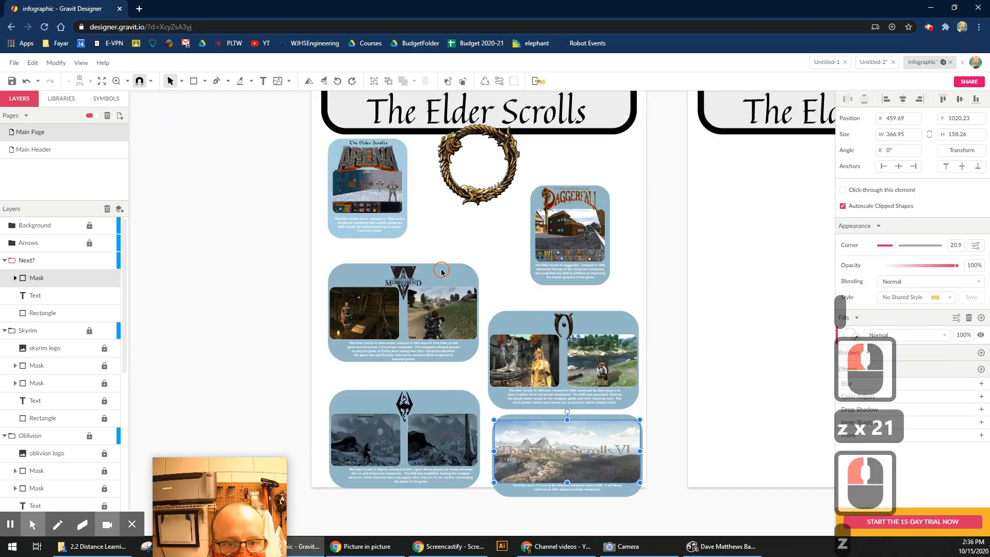
# Unlock the Skyrim, Oblivion and Morrowind layers.
pyautogui.click(438, 273)
pyautogui.click(90, 331)
pyautogui.click(89, 436)
pyautogui.scroll(-4, 90, 437)
pyautogui.click(89, 335)
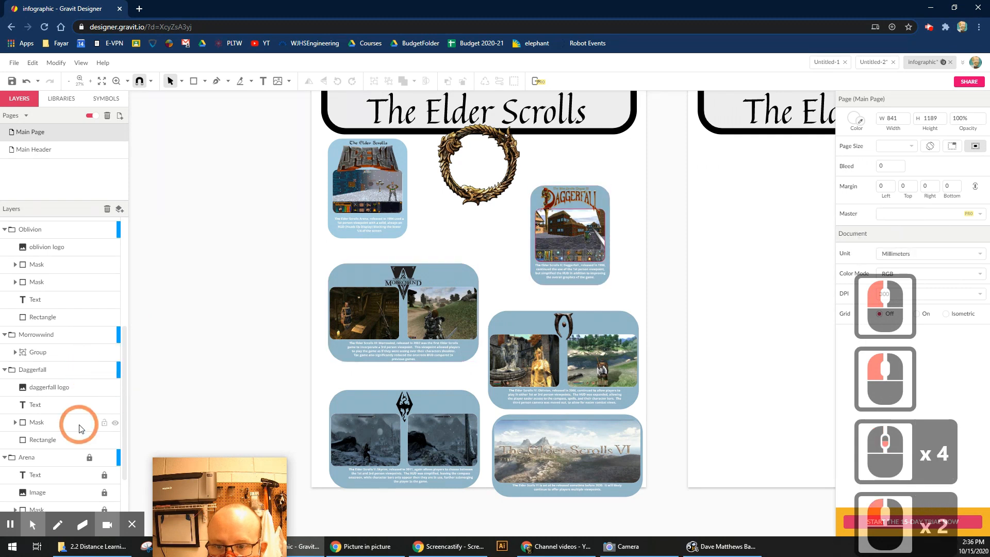
# Set the Morrowind card background's fill blend to Darken and darken its colour to #7E9BAA.
pyautogui.click(448, 267)
pyautogui.doubleClick(464, 273)
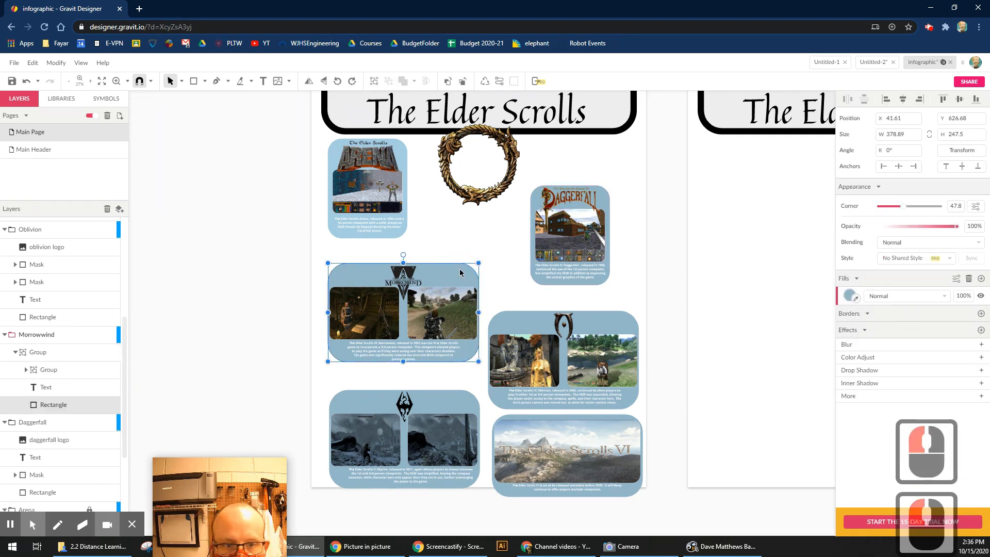
pyautogui.click(877, 295)
pyautogui.click(904, 338)
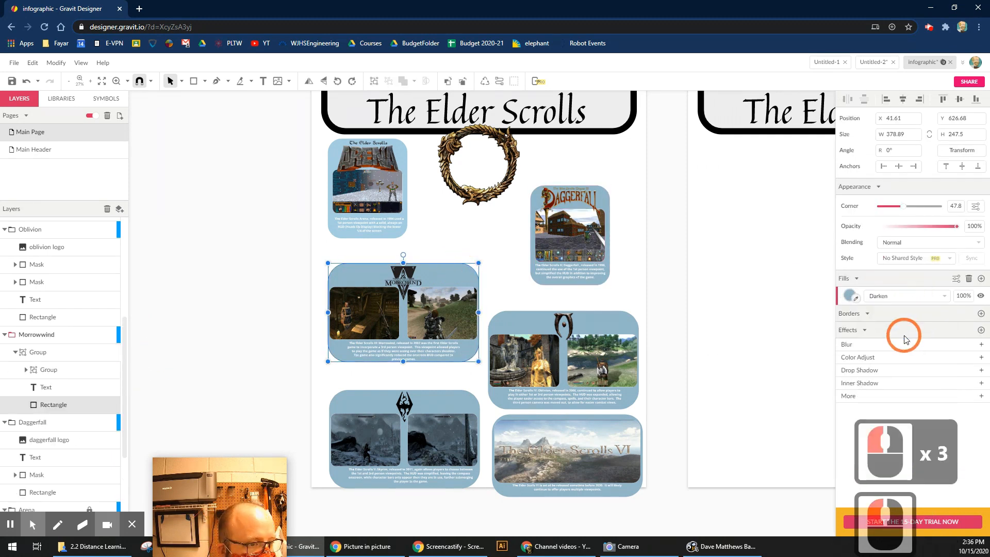
pyautogui.click(851, 295)
pyautogui.click(851, 296)
pyautogui.click(956, 278)
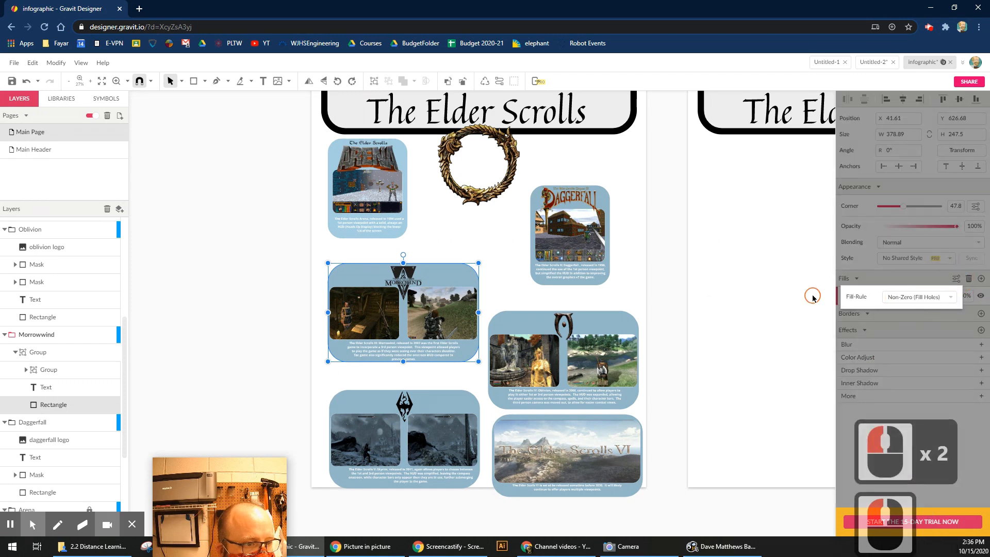
pyautogui.click(813, 298)
pyautogui.doubleClick(469, 275)
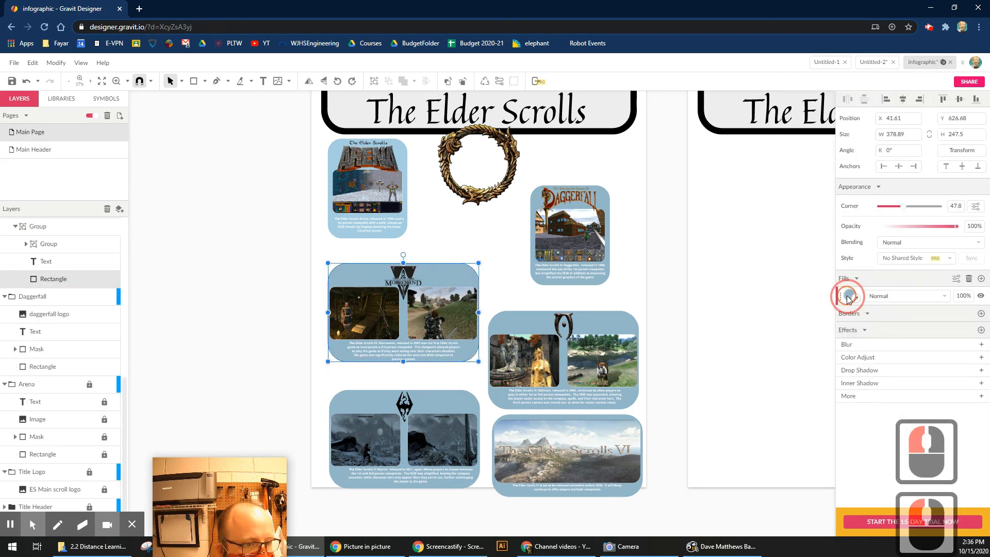
pyautogui.click(848, 298)
pyautogui.moveTo(880, 335); pyautogui.dragTo(878, 348)
# Darken the Oblivion, Skyrim (#627884) and Elder Scrolls VI (#4B5B64) card backgrounds progressively.
pyautogui.click(609, 324)
pyautogui.click(848, 296)
pyautogui.click(444, 404)
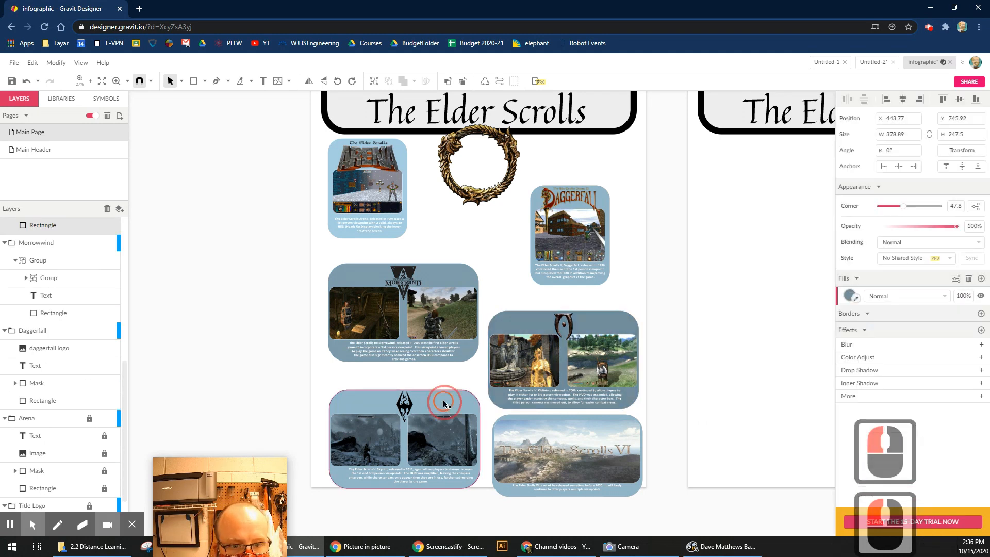
pyautogui.click(848, 297)
pyautogui.click(877, 352)
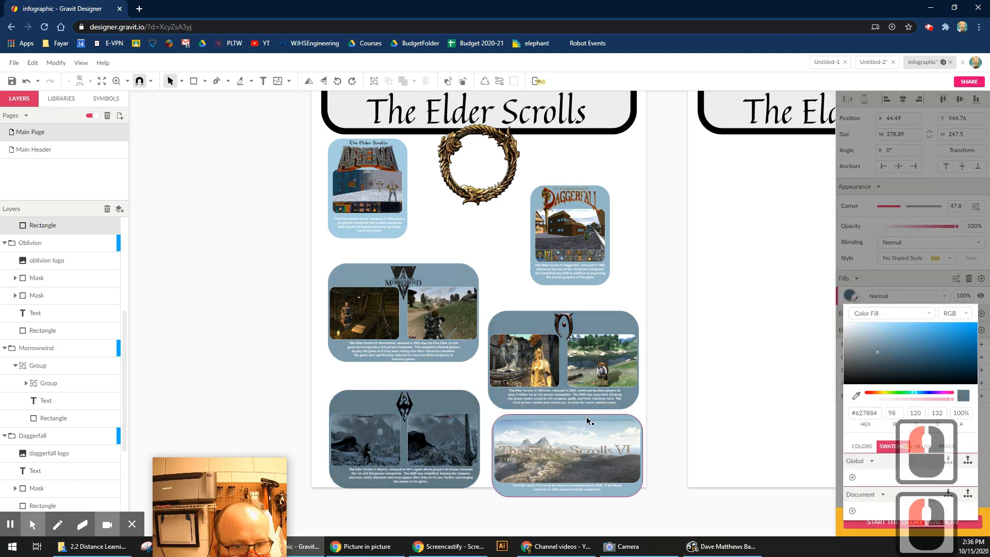
pyautogui.click(586, 417)
pyautogui.click(849, 297)
pyautogui.moveTo(877, 339); pyautogui.dragTo(878, 360)
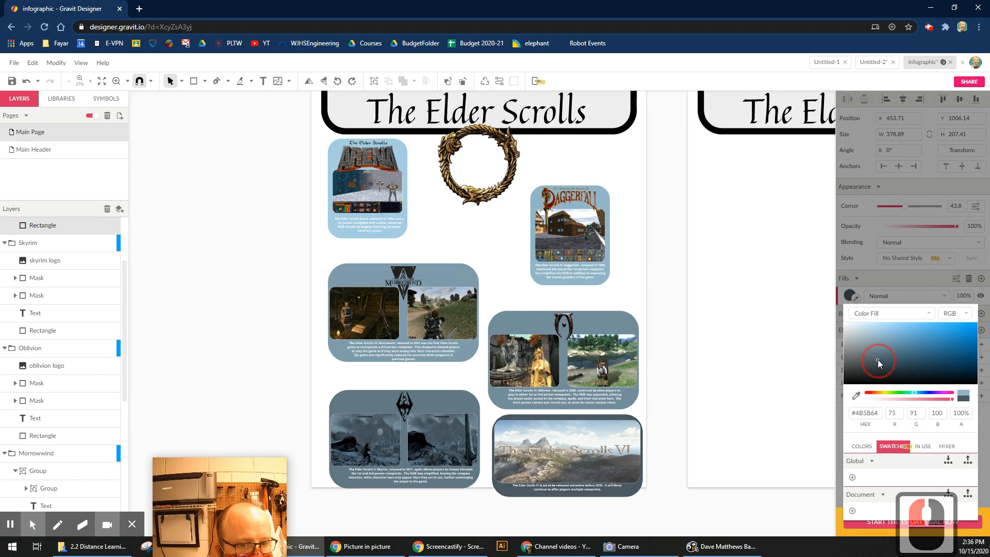